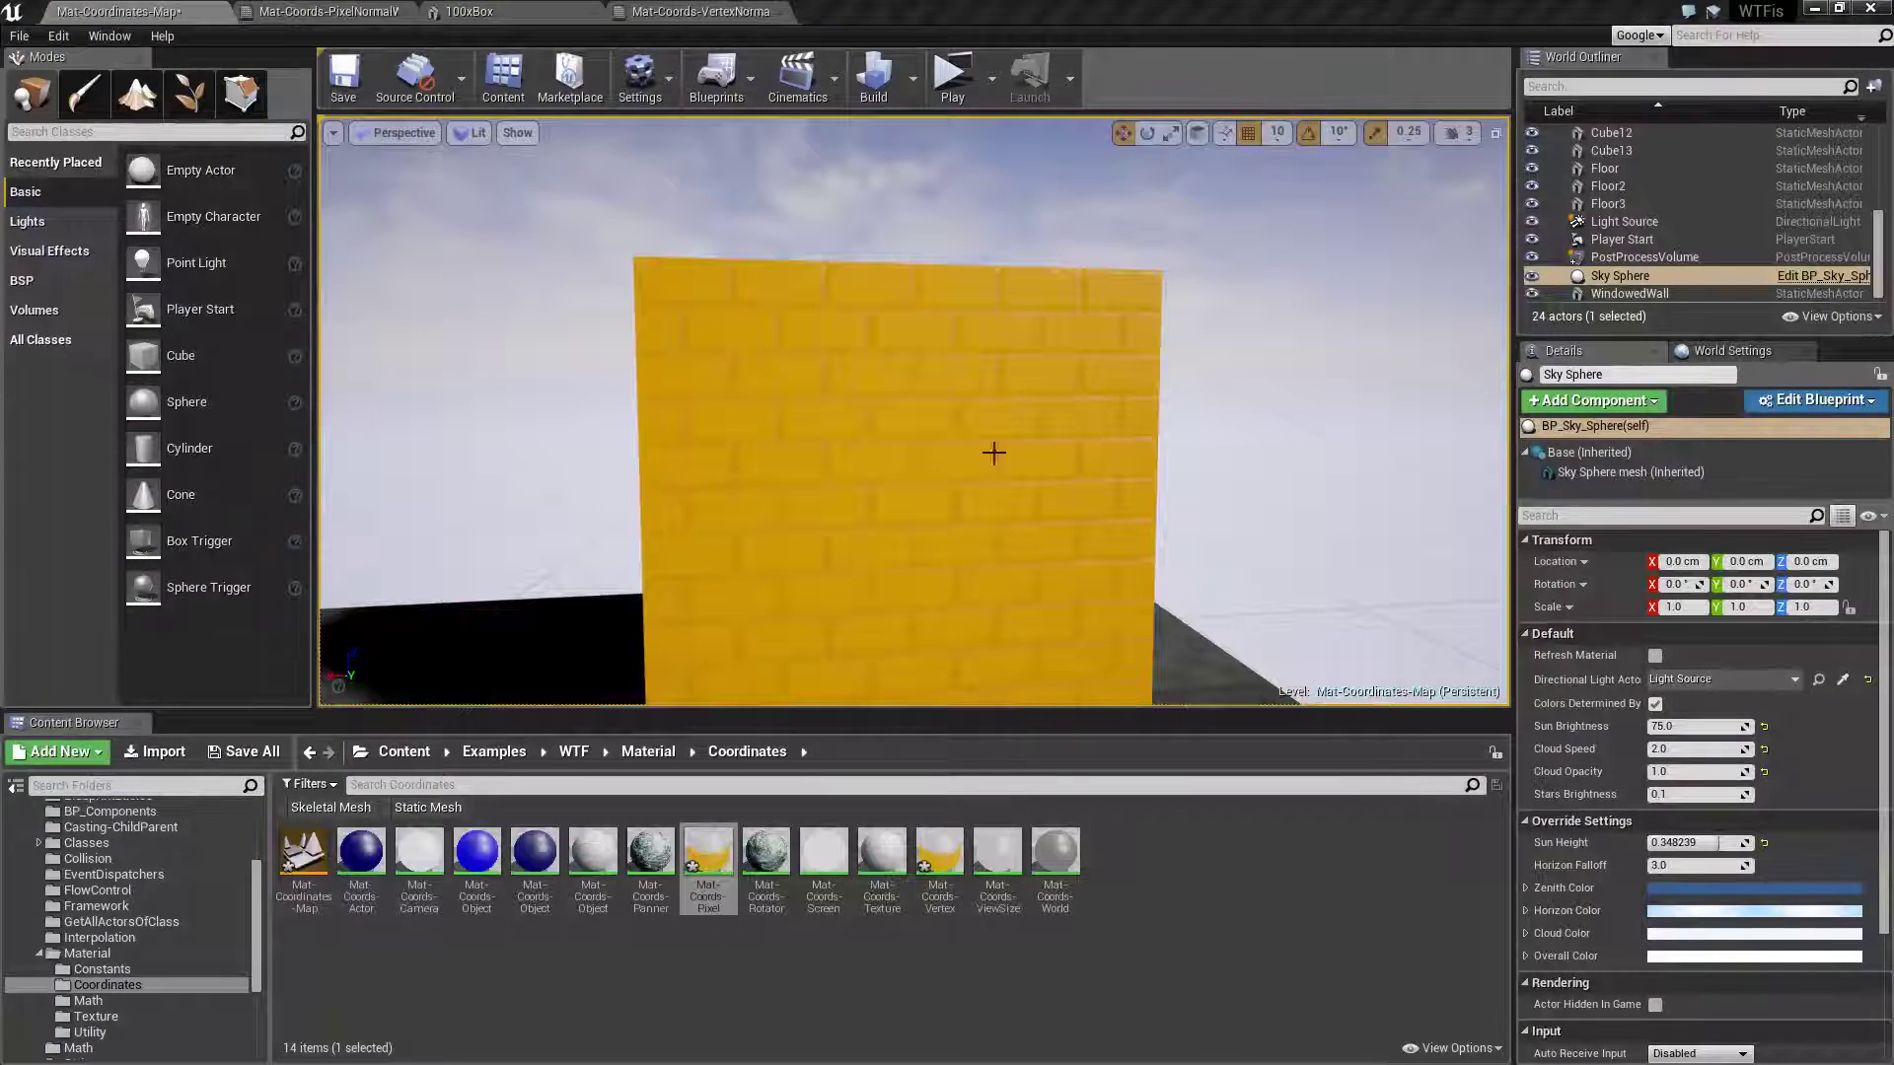
Examine the yellow brick box in the level from close up, from a distance and from above.
key(d)
mouse_move(1038, 442)
right_down()
mouse_move(868, 449)
mouse_move(1164, 456)
mouse_move(996, 443)
mouse_move(976, 394)
mouse_move(1115, 419)
mouse_move(1056, 420)
right_up()
key(w)
key(d)
key(s)
key(a)
key(d)
right_drag(1066, 286, 1090, 286)
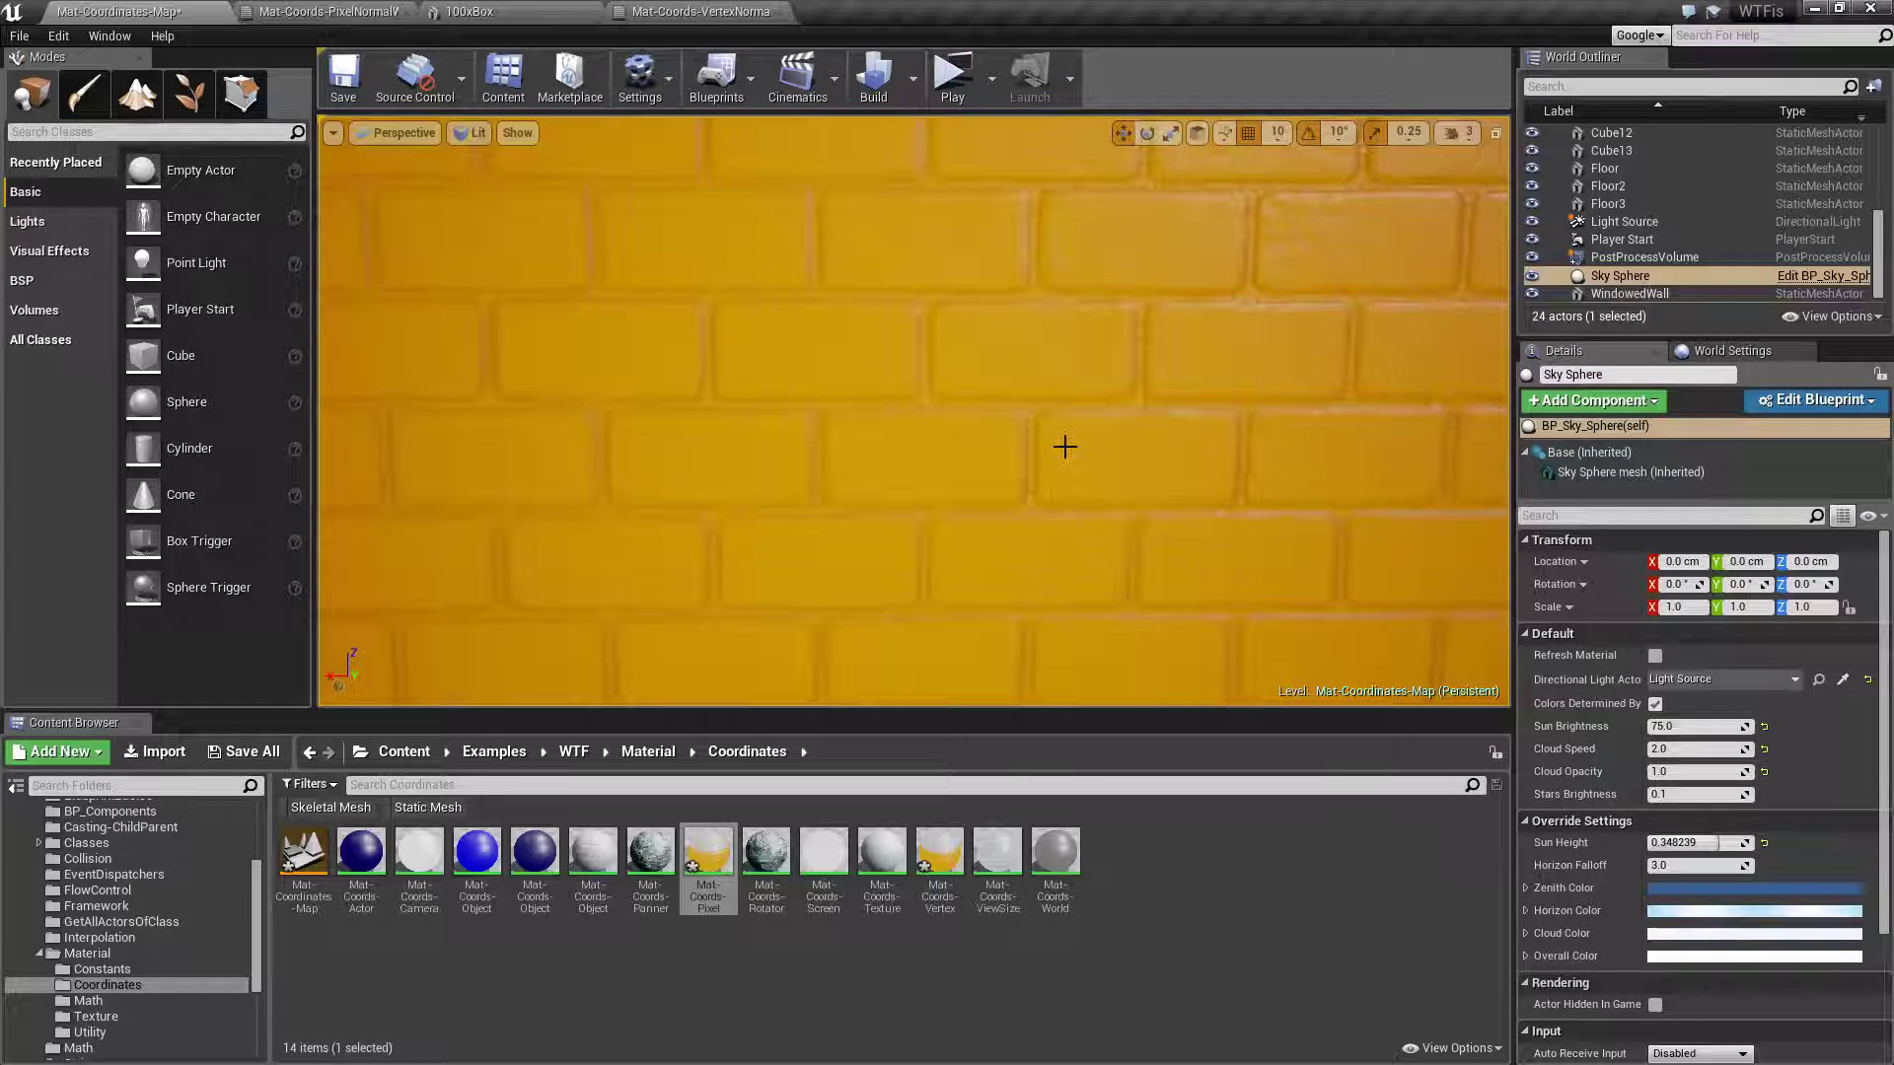
key(s)
right_drag(1061, 452, 1071, 444)
key(w)
right_drag(875, 371, 875, 372)
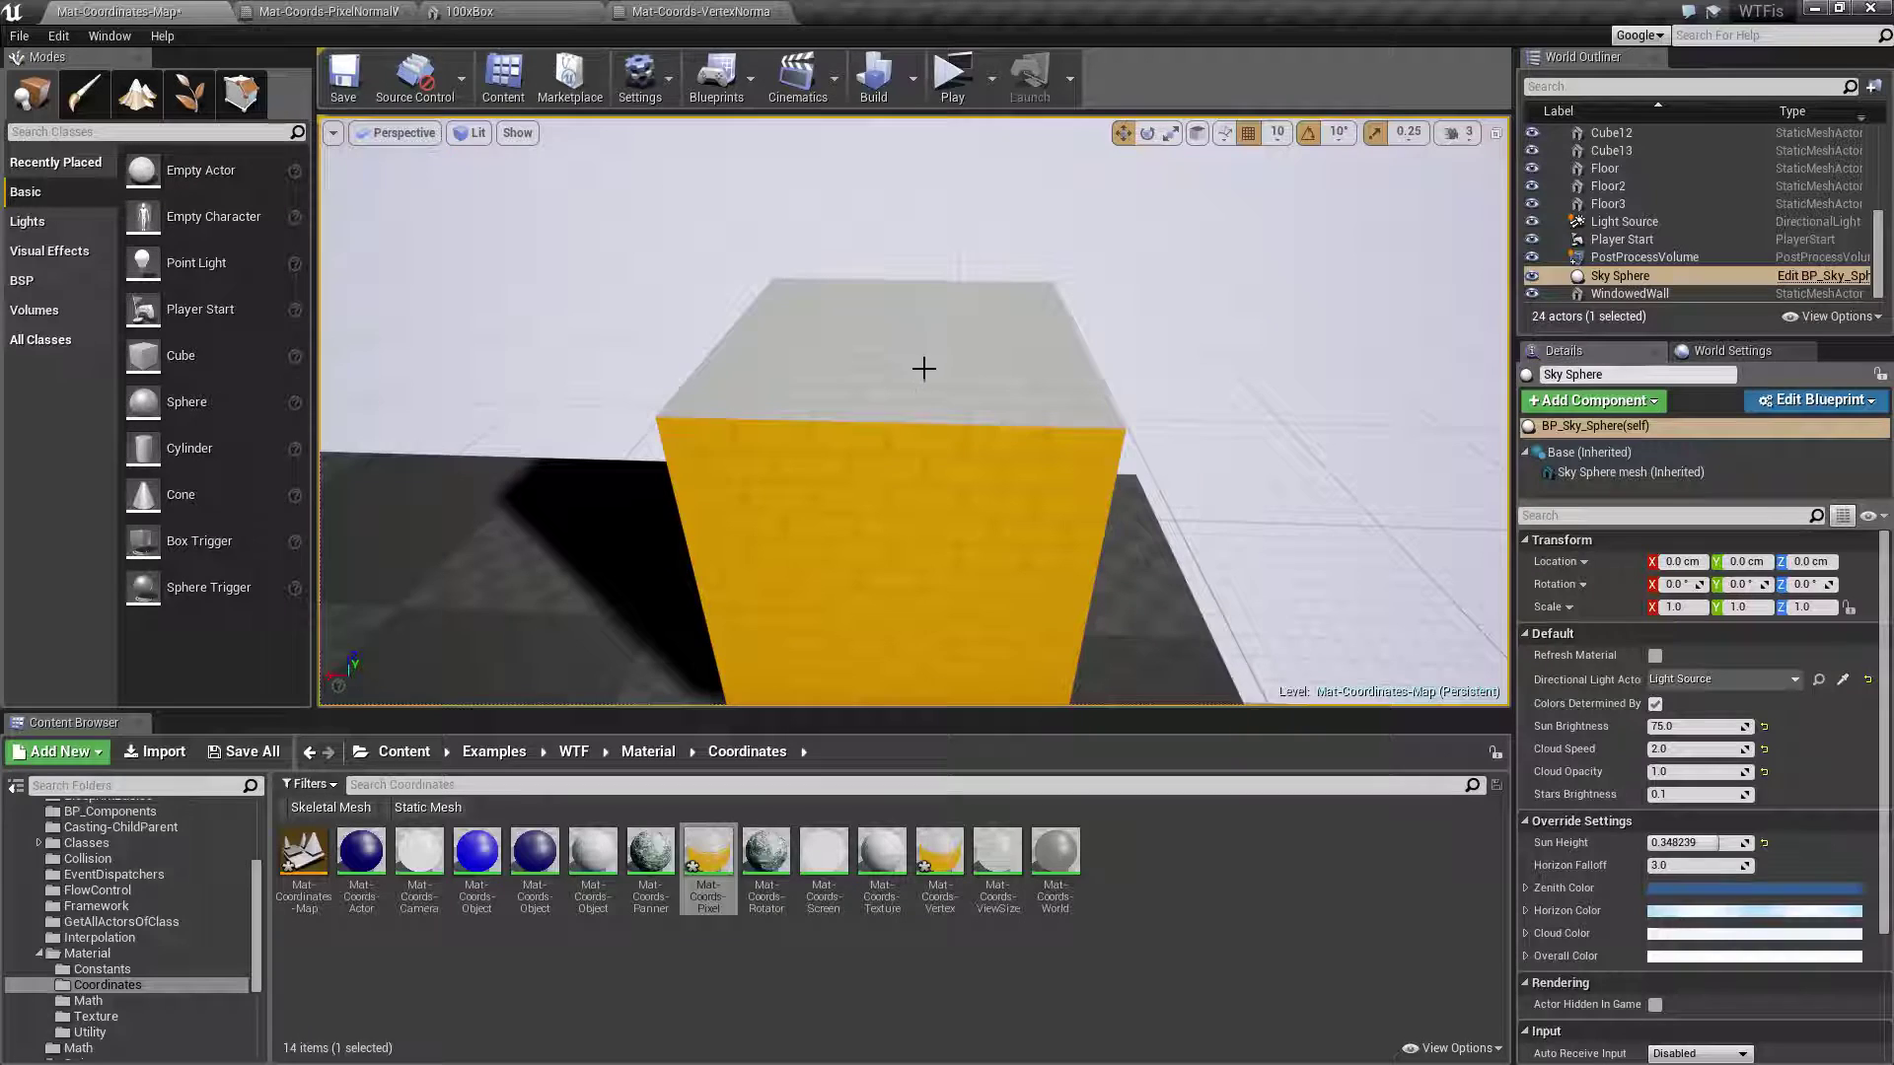
Select the 100xBox2 box and examine its grey top and its brick side faces up close.
right_drag(904, 367, 950, 611)
click(914, 325)
drag(950, 611, 910, 180)
right_drag(911, 181, 911, 180)
right_drag(993, 579, 1049, 612)
right_drag(964, 554, 1036, 567)
right_drag(995, 439, 995, 440)
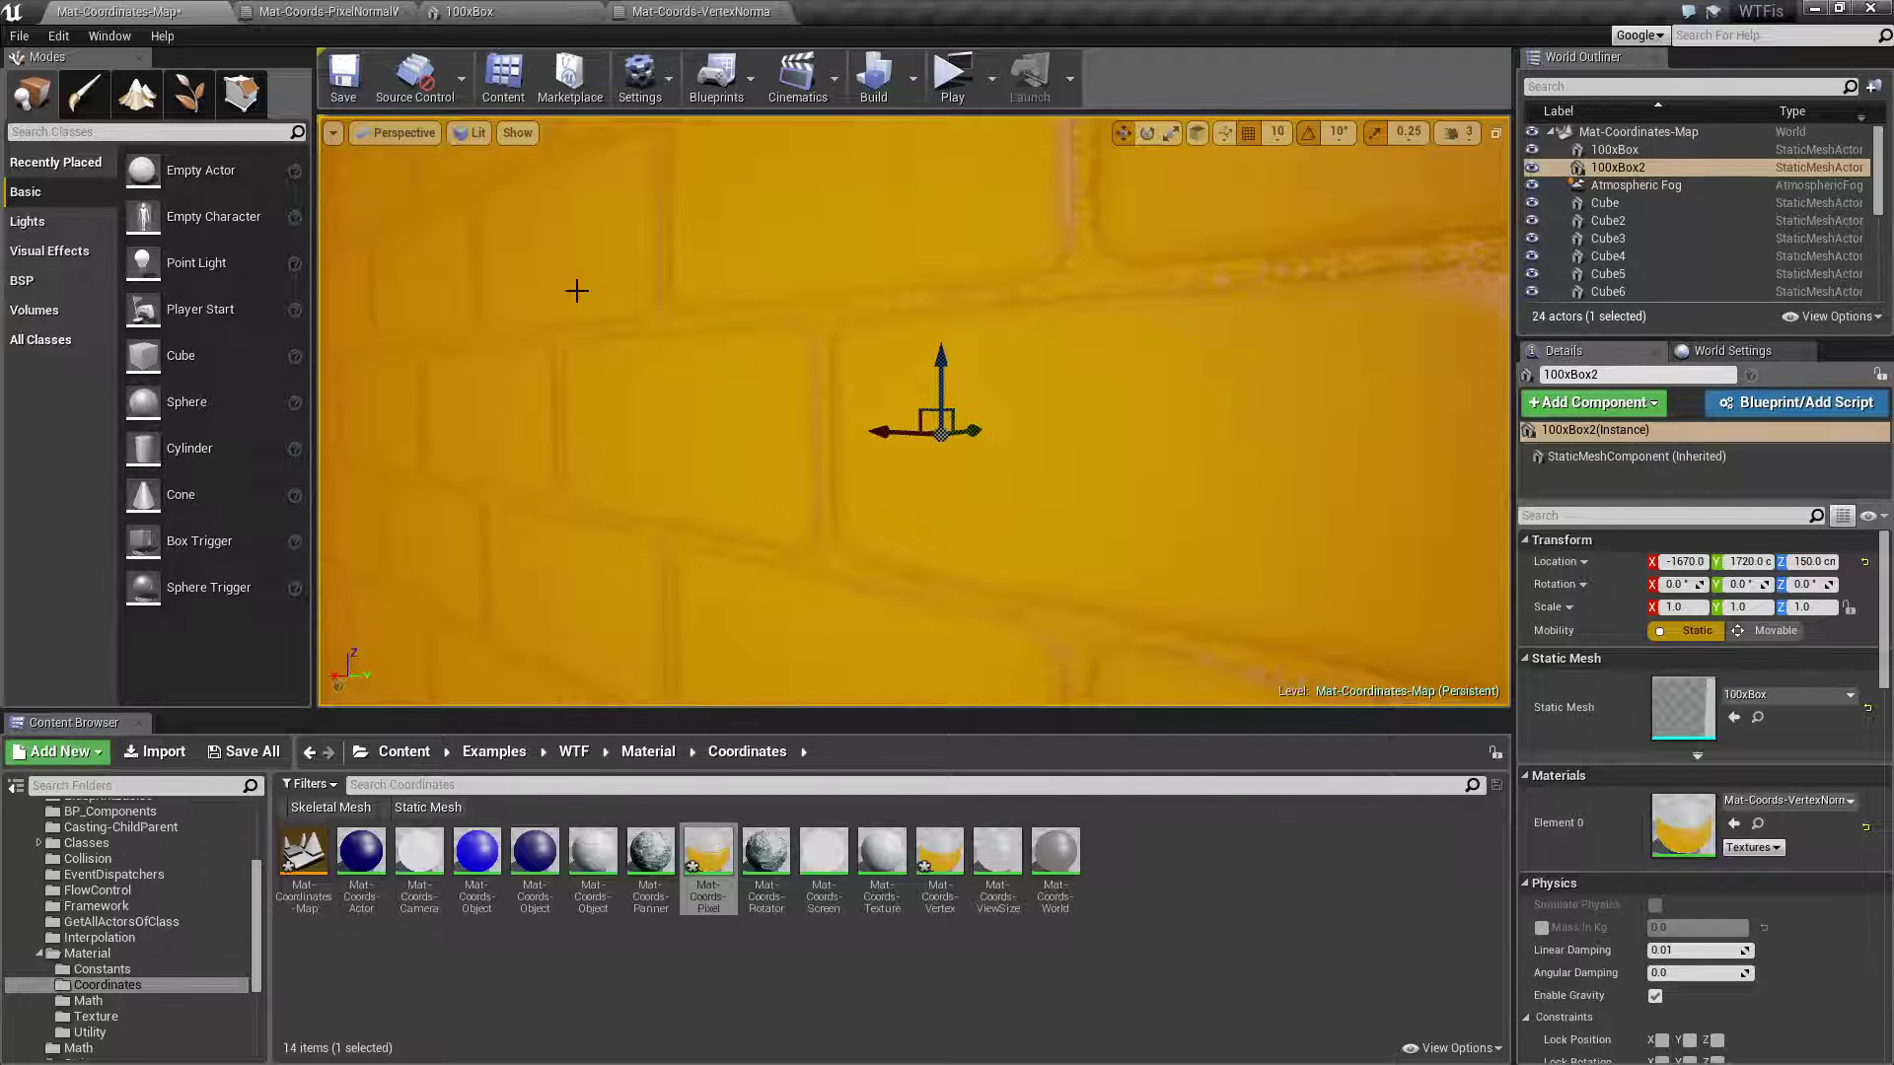
Close the Mat-Coords-PixelNormalWS editor and bring up the Mat-Coords-VertexNormalWS material graph around its output node.
click(419, 13)
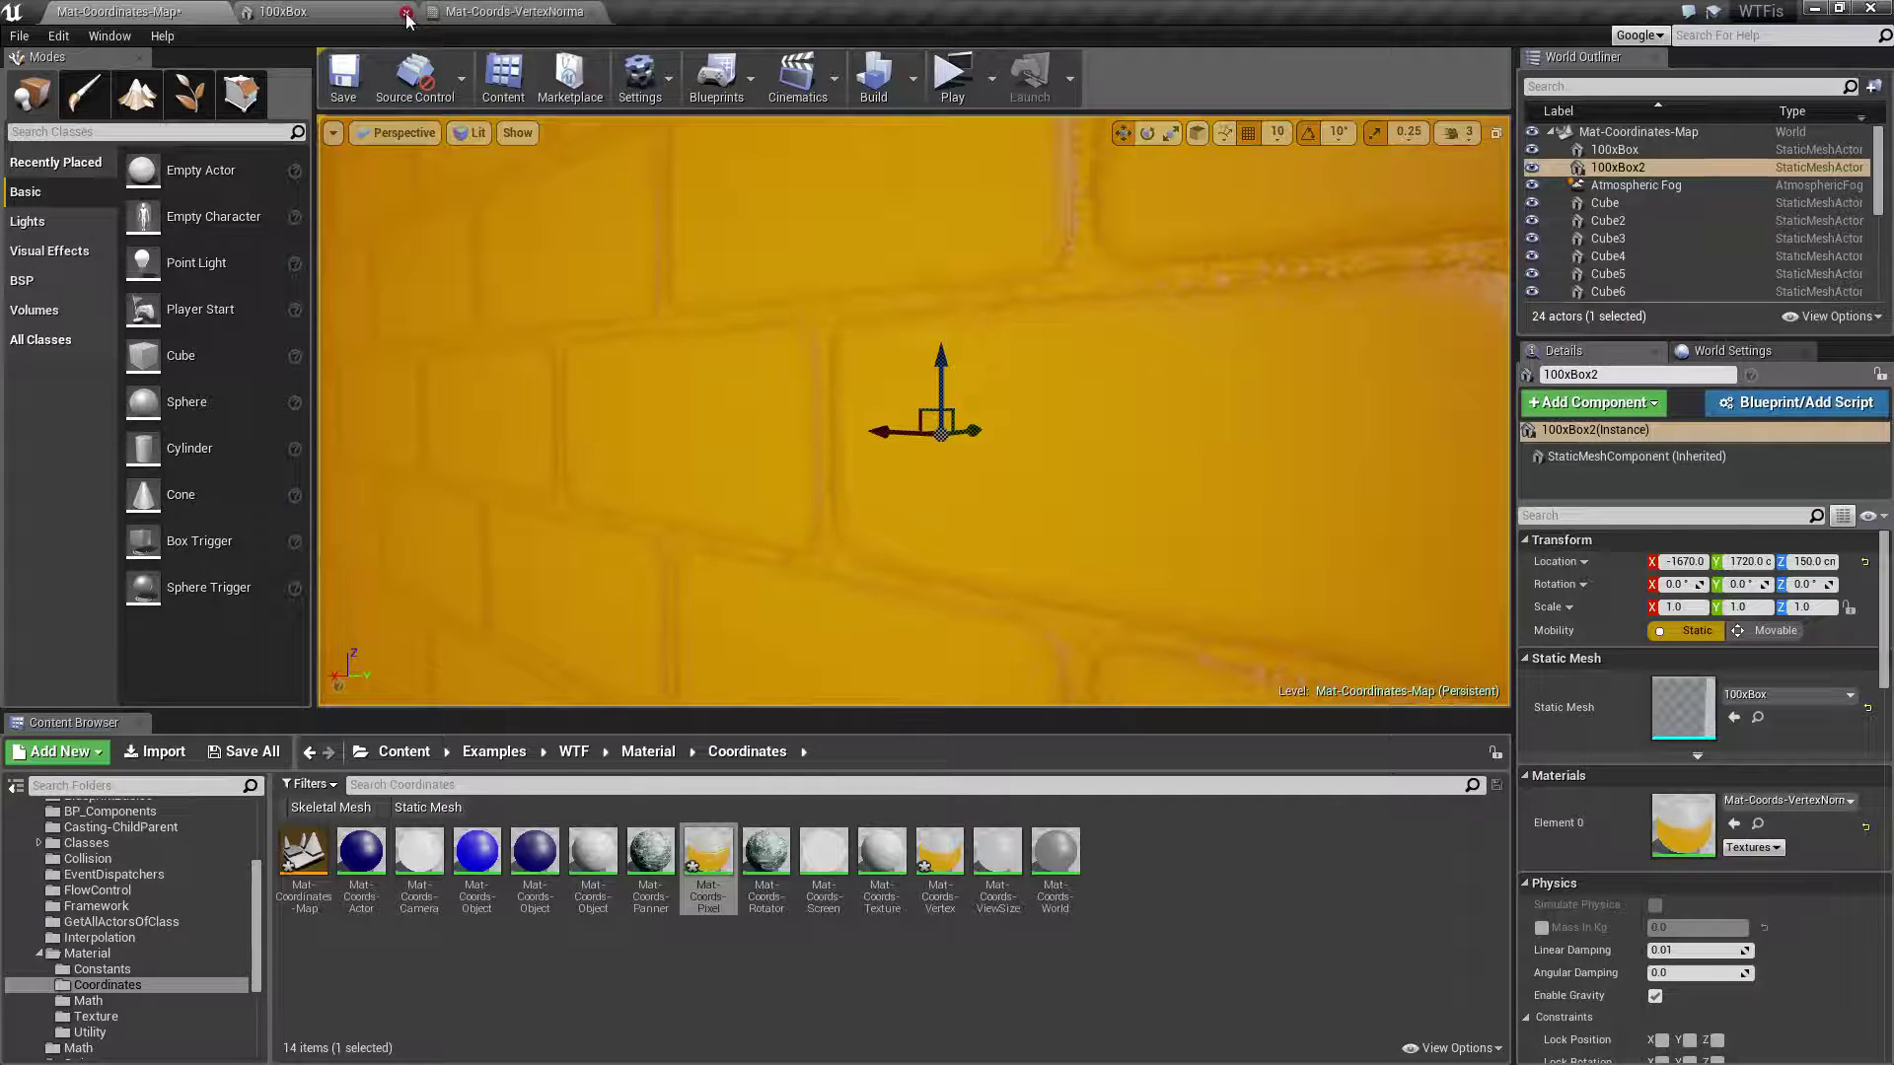
click(513, 11)
right_drag(557, 471, 915, 518)
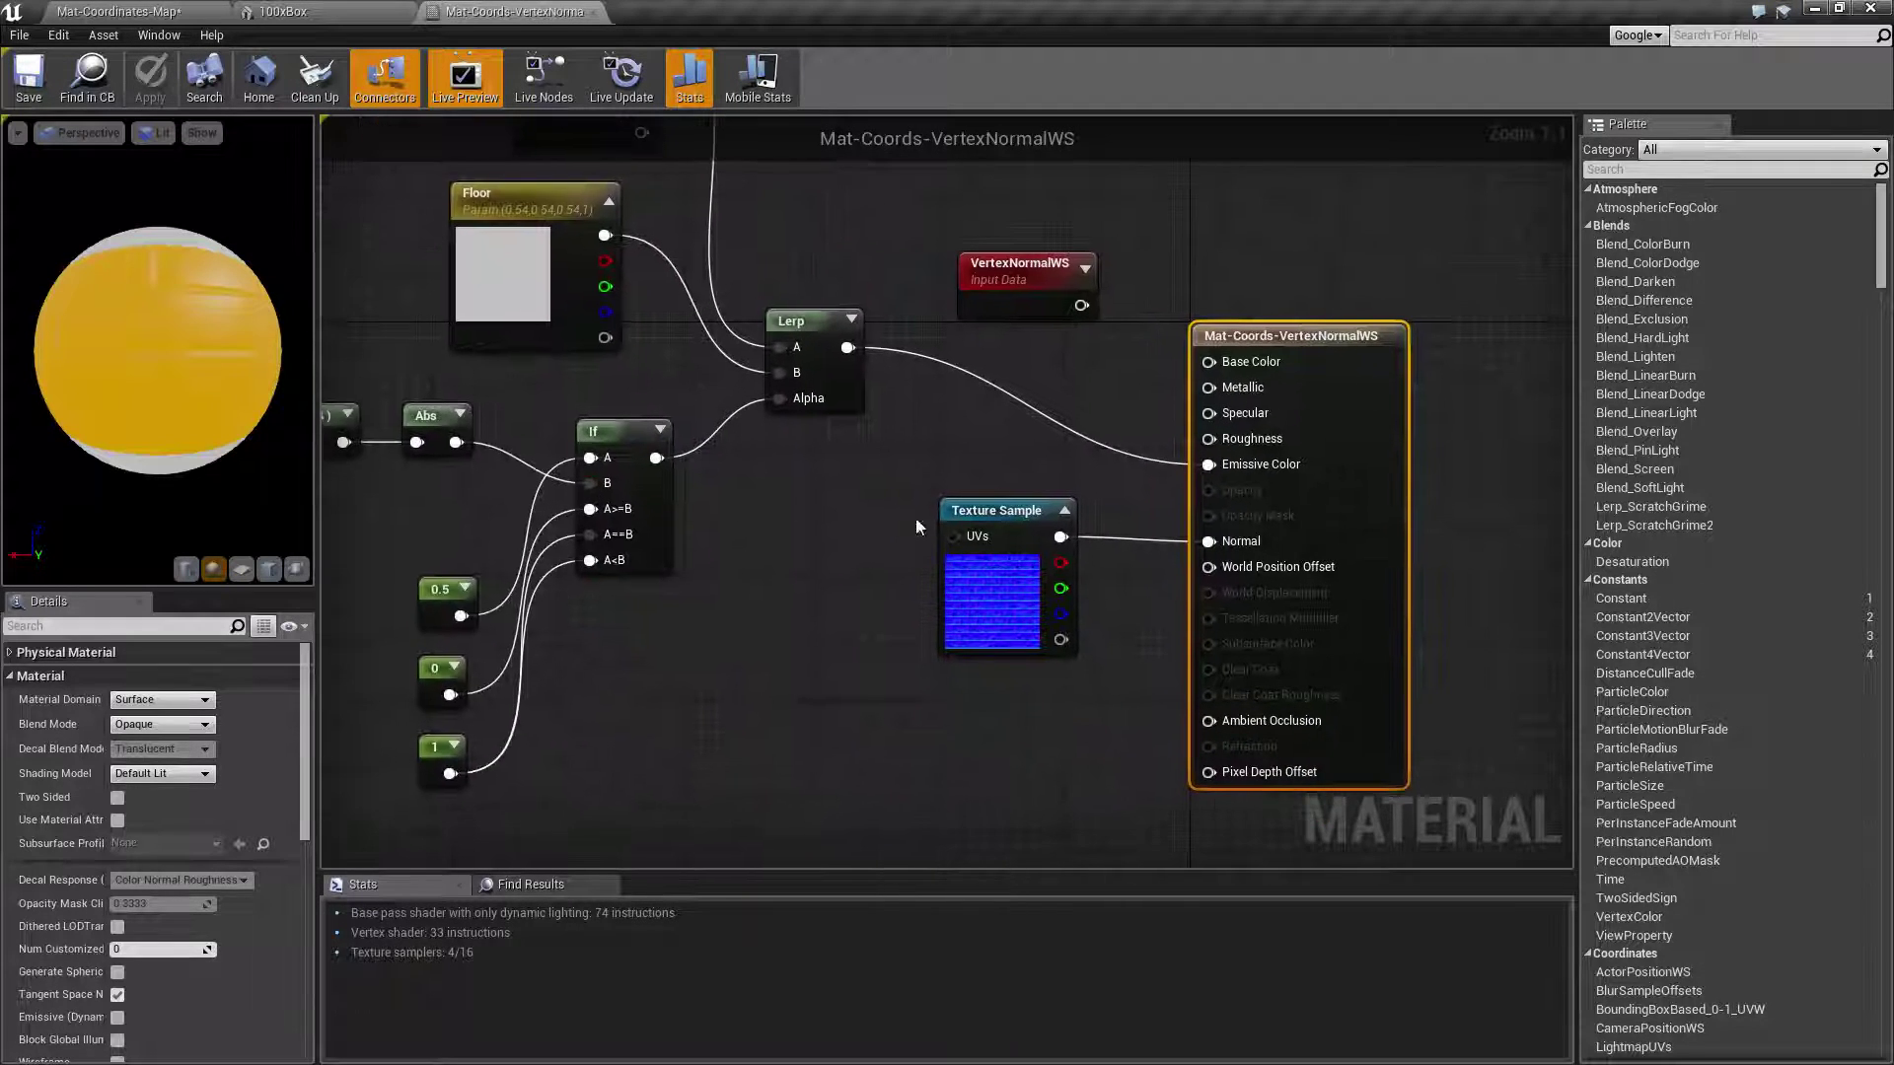
Feed VertexNormalWS into Emissive Color in place of the Lerp, unlink the Texture Sample from Normal, and apply the material.
alt+click(848, 348)
right_drag(907, 381, 855, 503)
drag(1027, 427, 1156, 586)
alt+click(1154, 664)
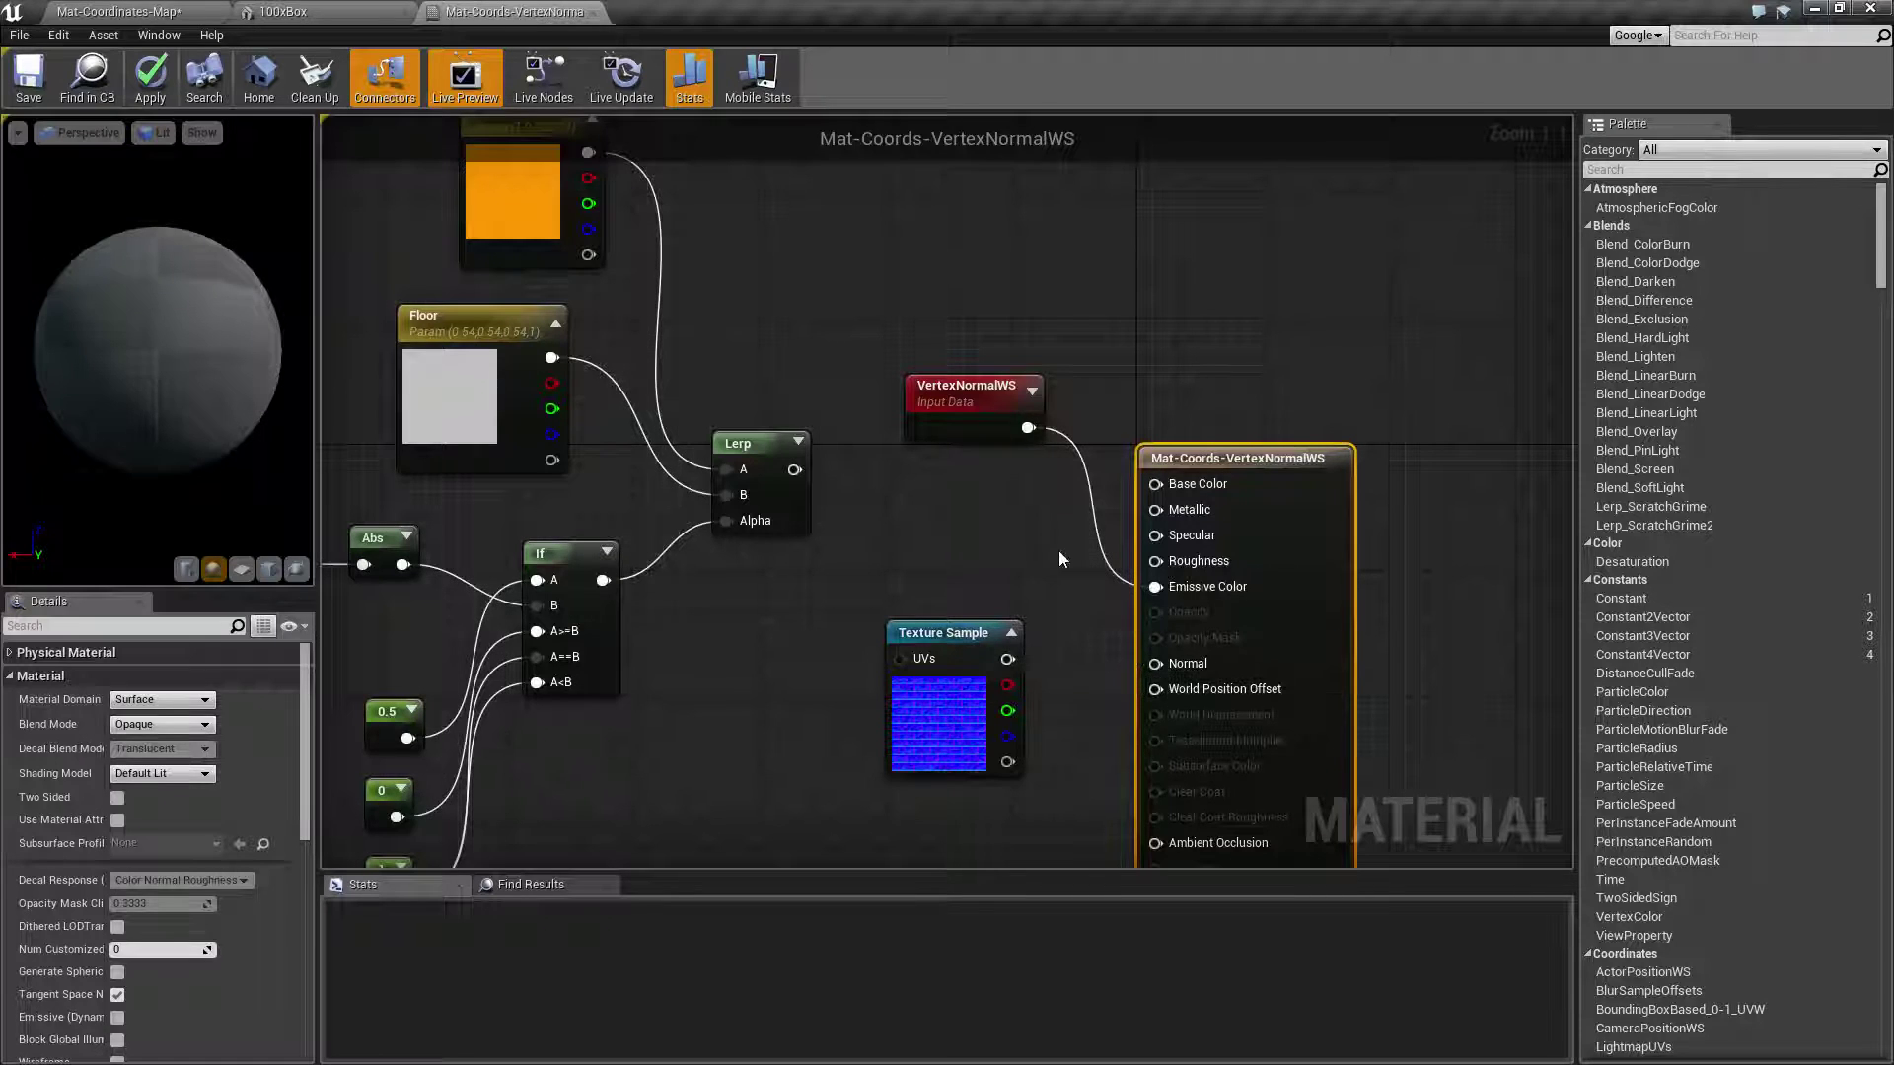
click(148, 77)
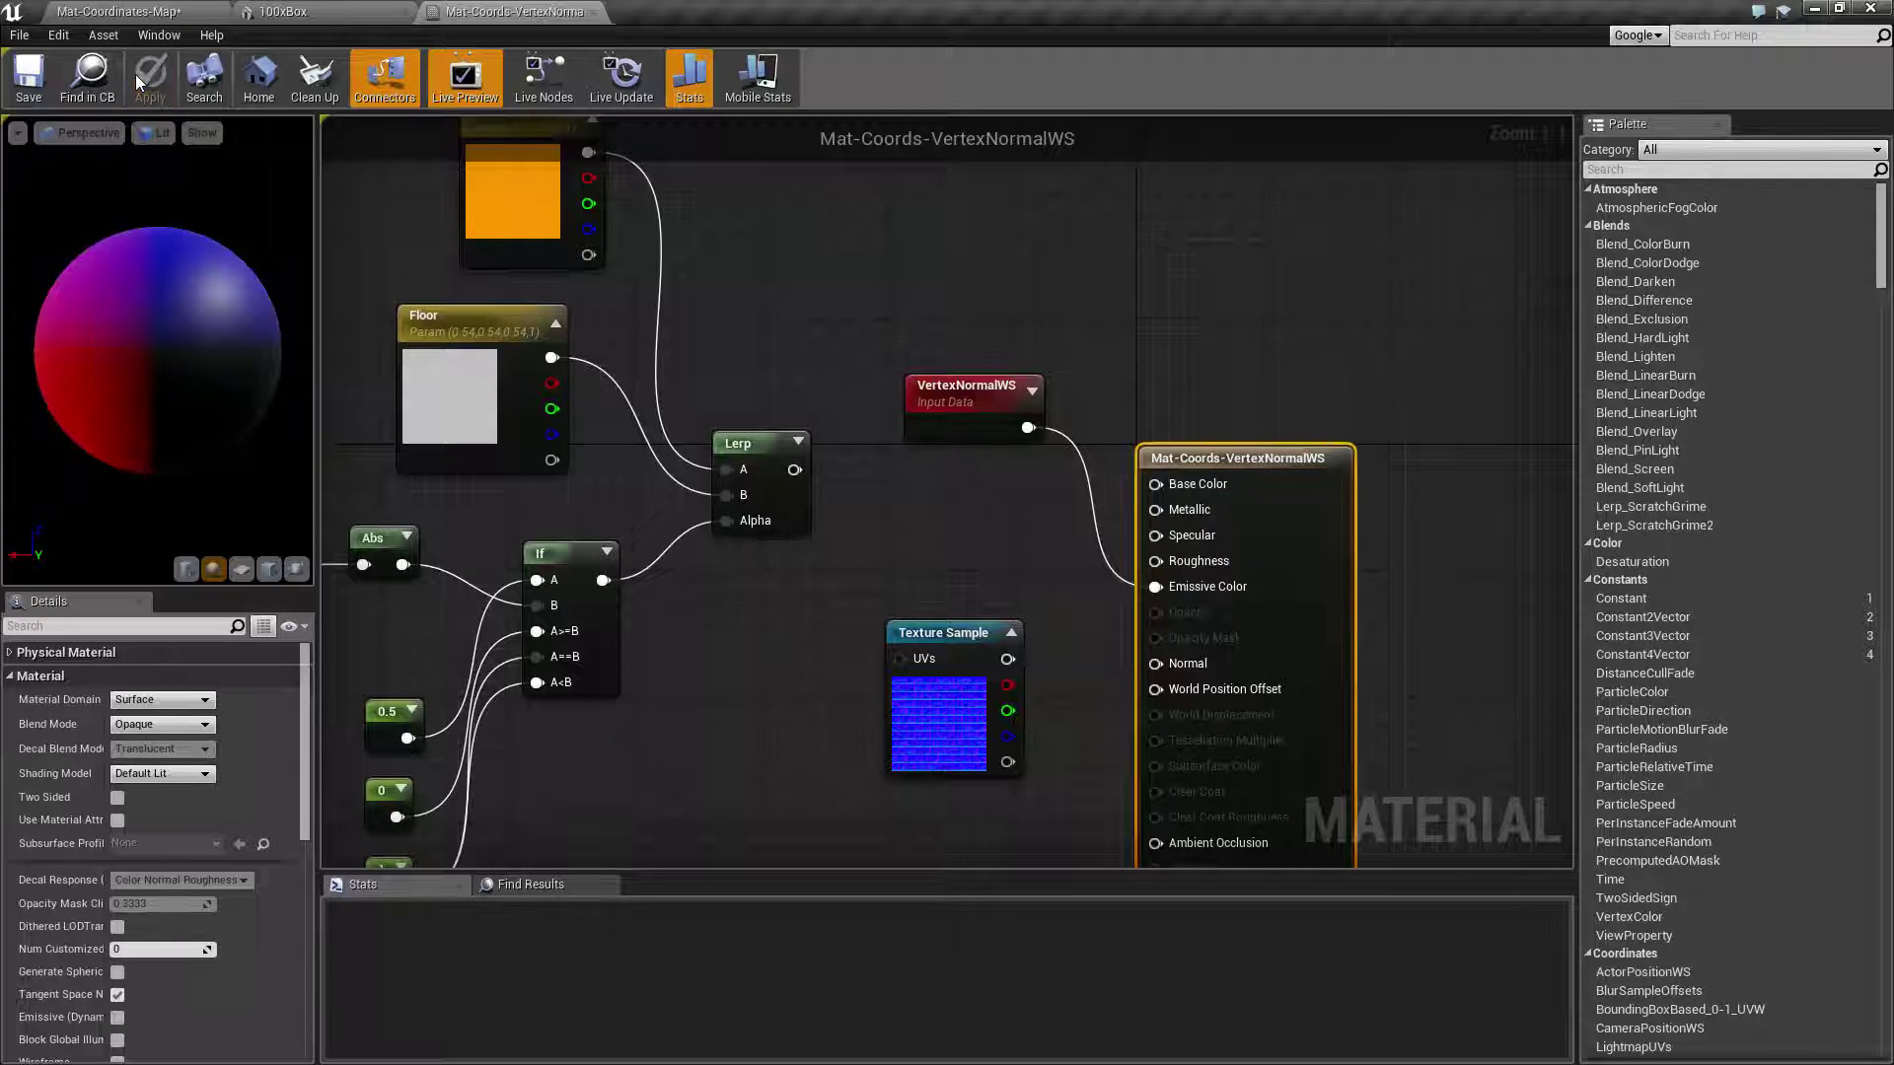
Return to the level and examine the normal-based colour on each face of the 100xBox2 box.
click(124, 11)
right_drag(839, 430, 755, 419)
right_drag(1026, 498, 997, 396)
drag(996, 395, 977, 503)
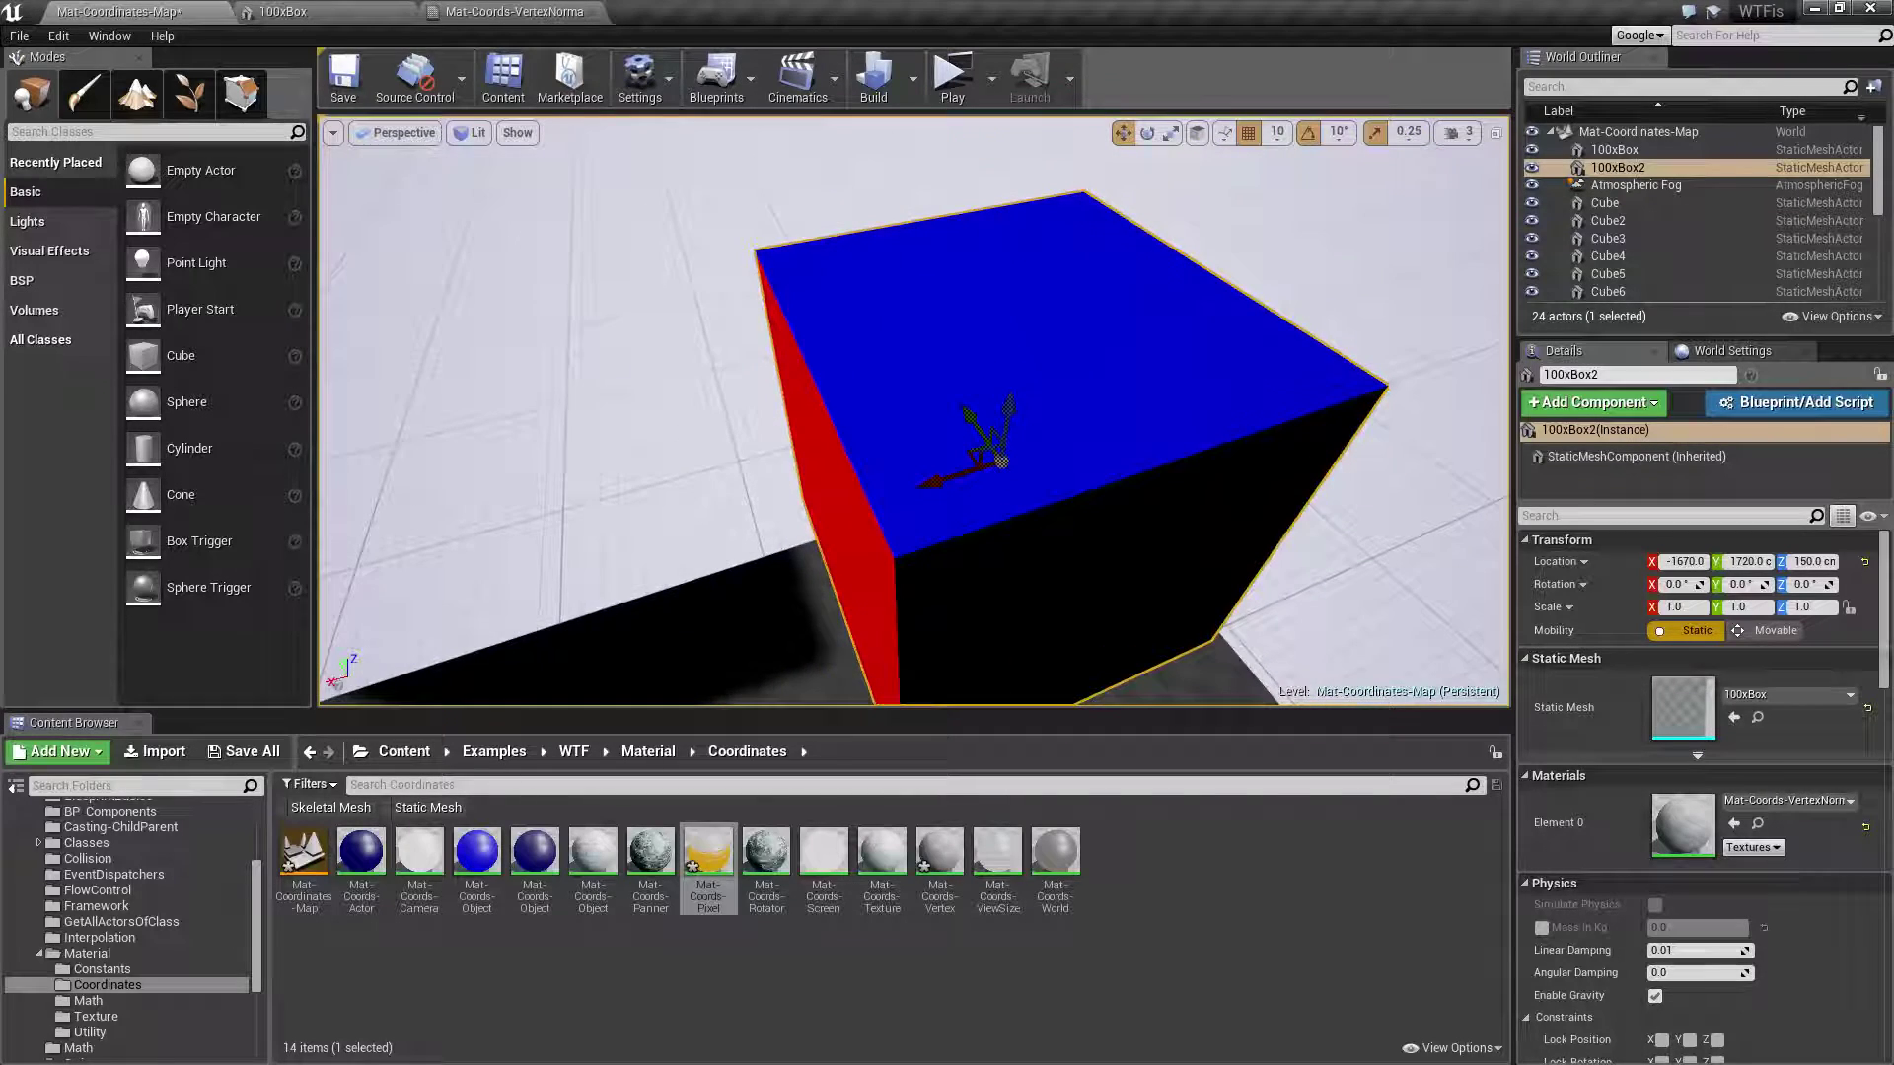
right_drag(992, 434, 1085, 453)
drag(991, 434, 991, 355)
right_drag(992, 414, 1045, 419)
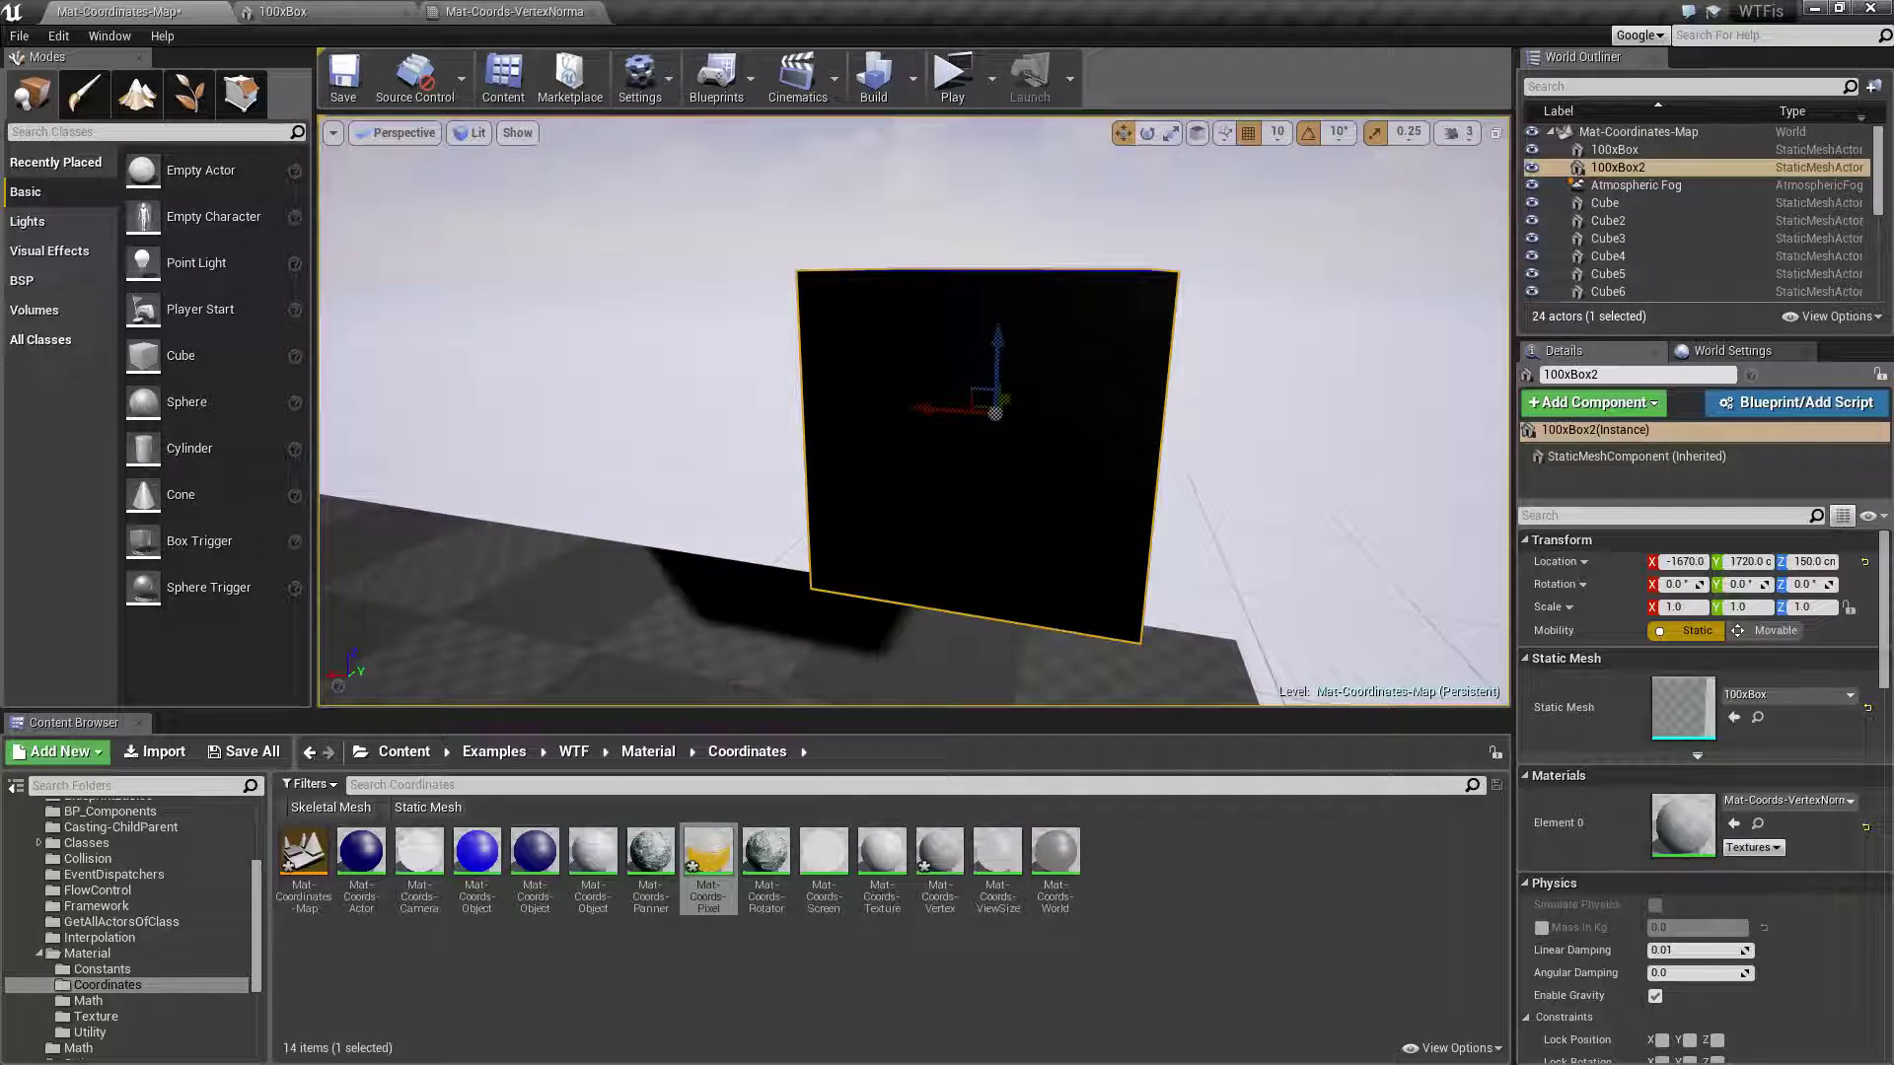
right_drag(913, 414, 961, 409)
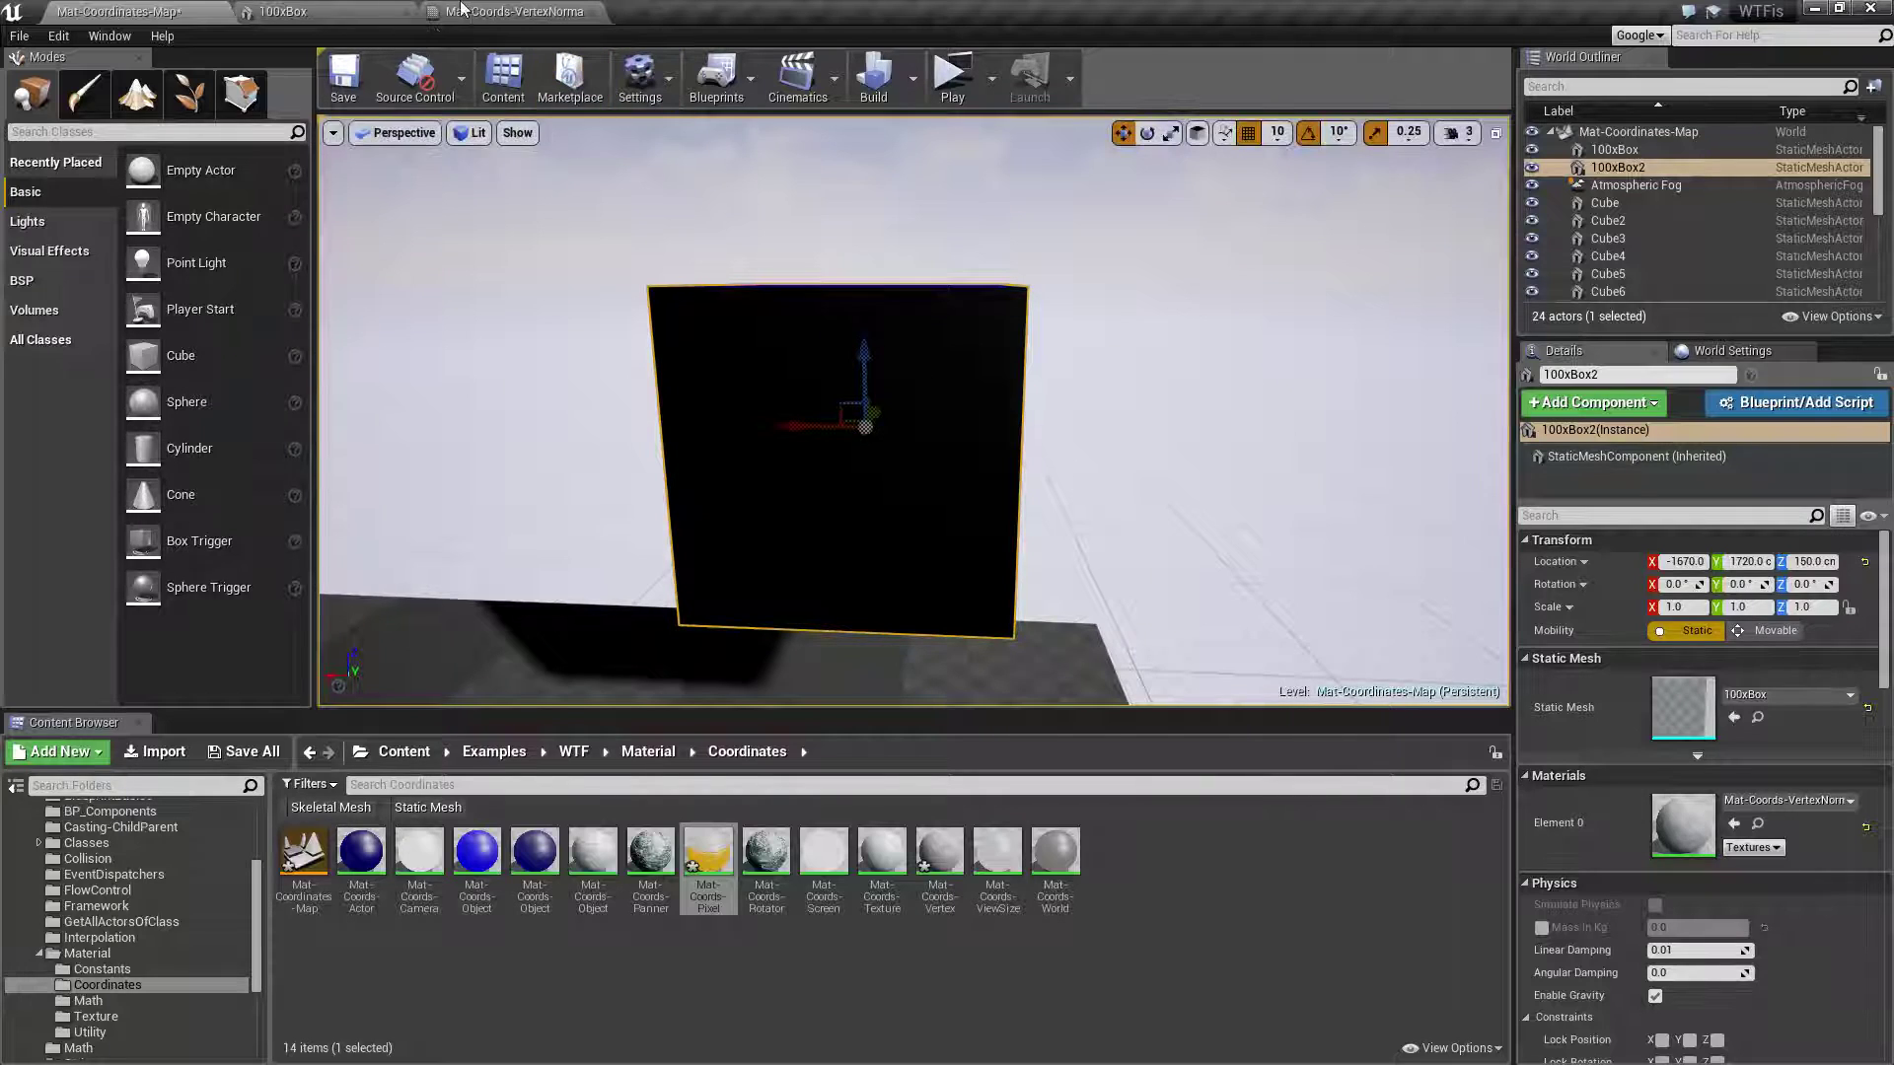
Switch to the 100xBox mesh and turn its vertex display off and on again to compare the corner normals.
click(462, 9)
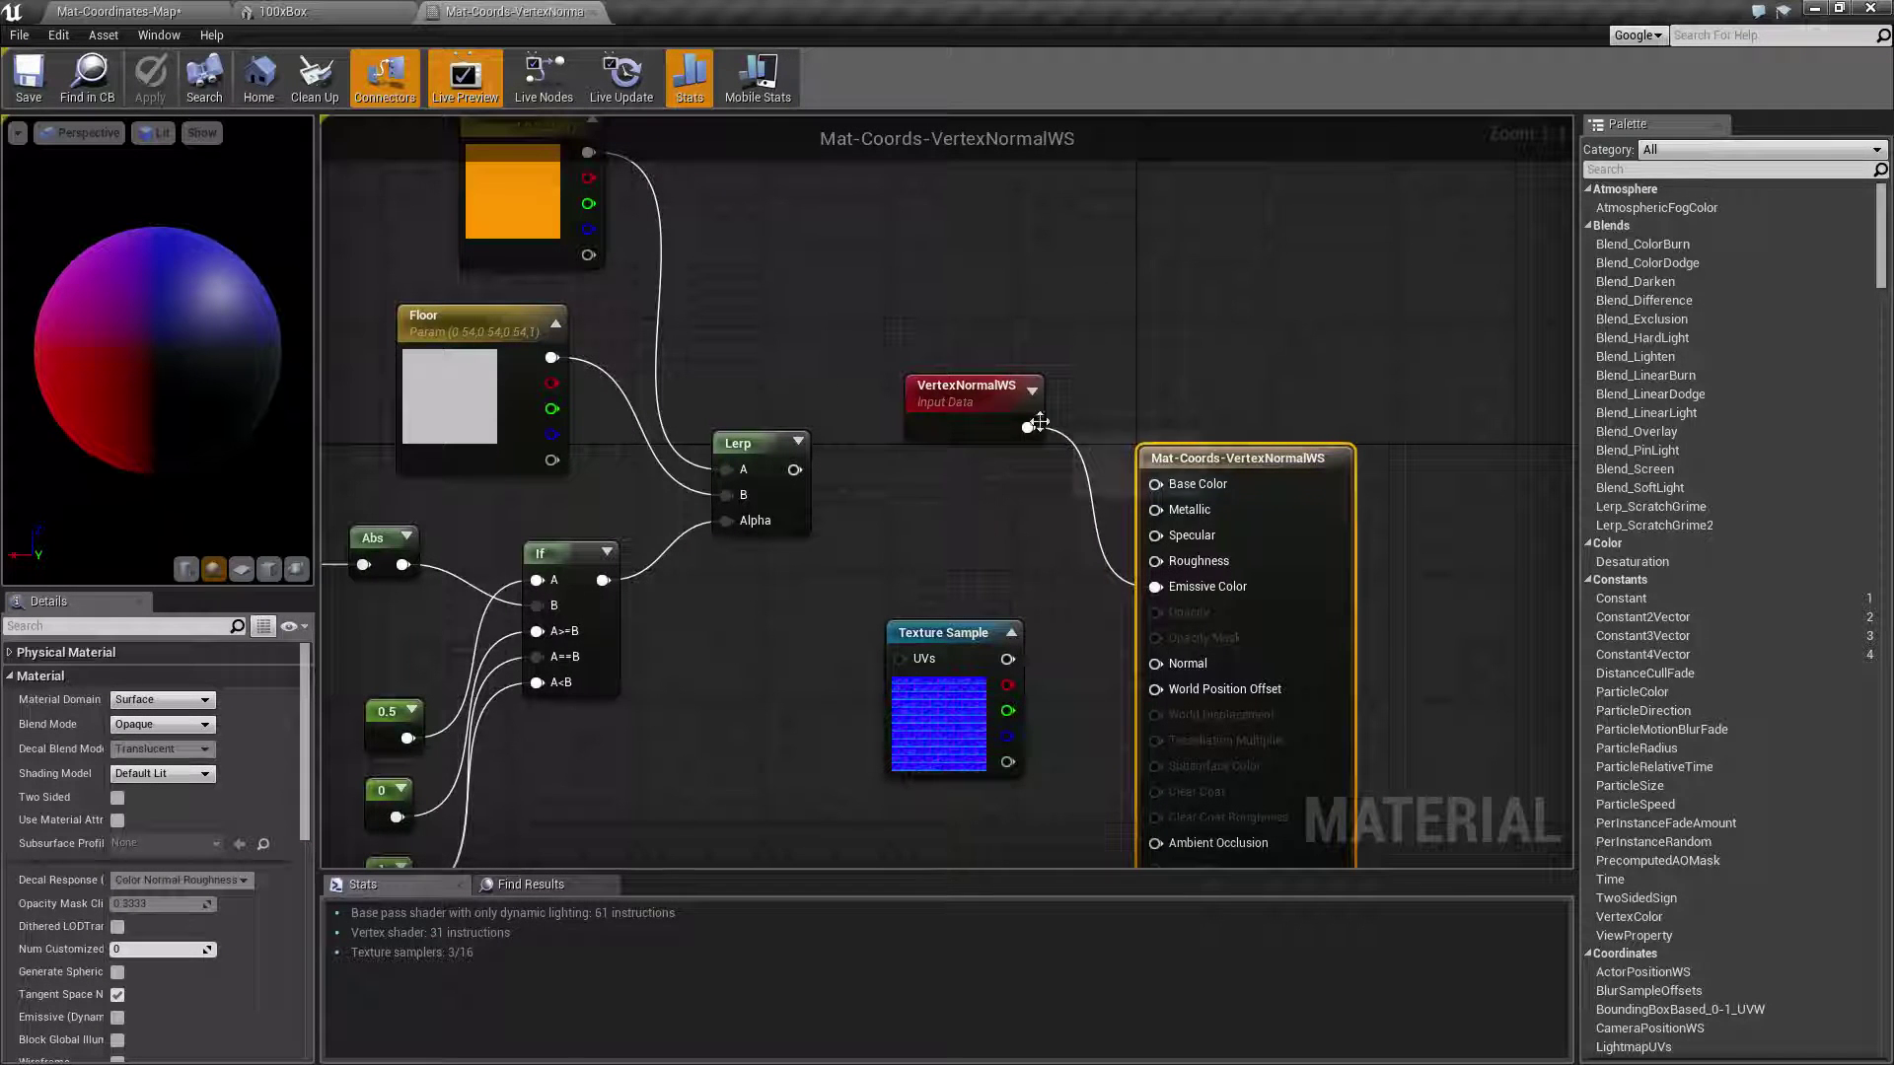
click(314, 9)
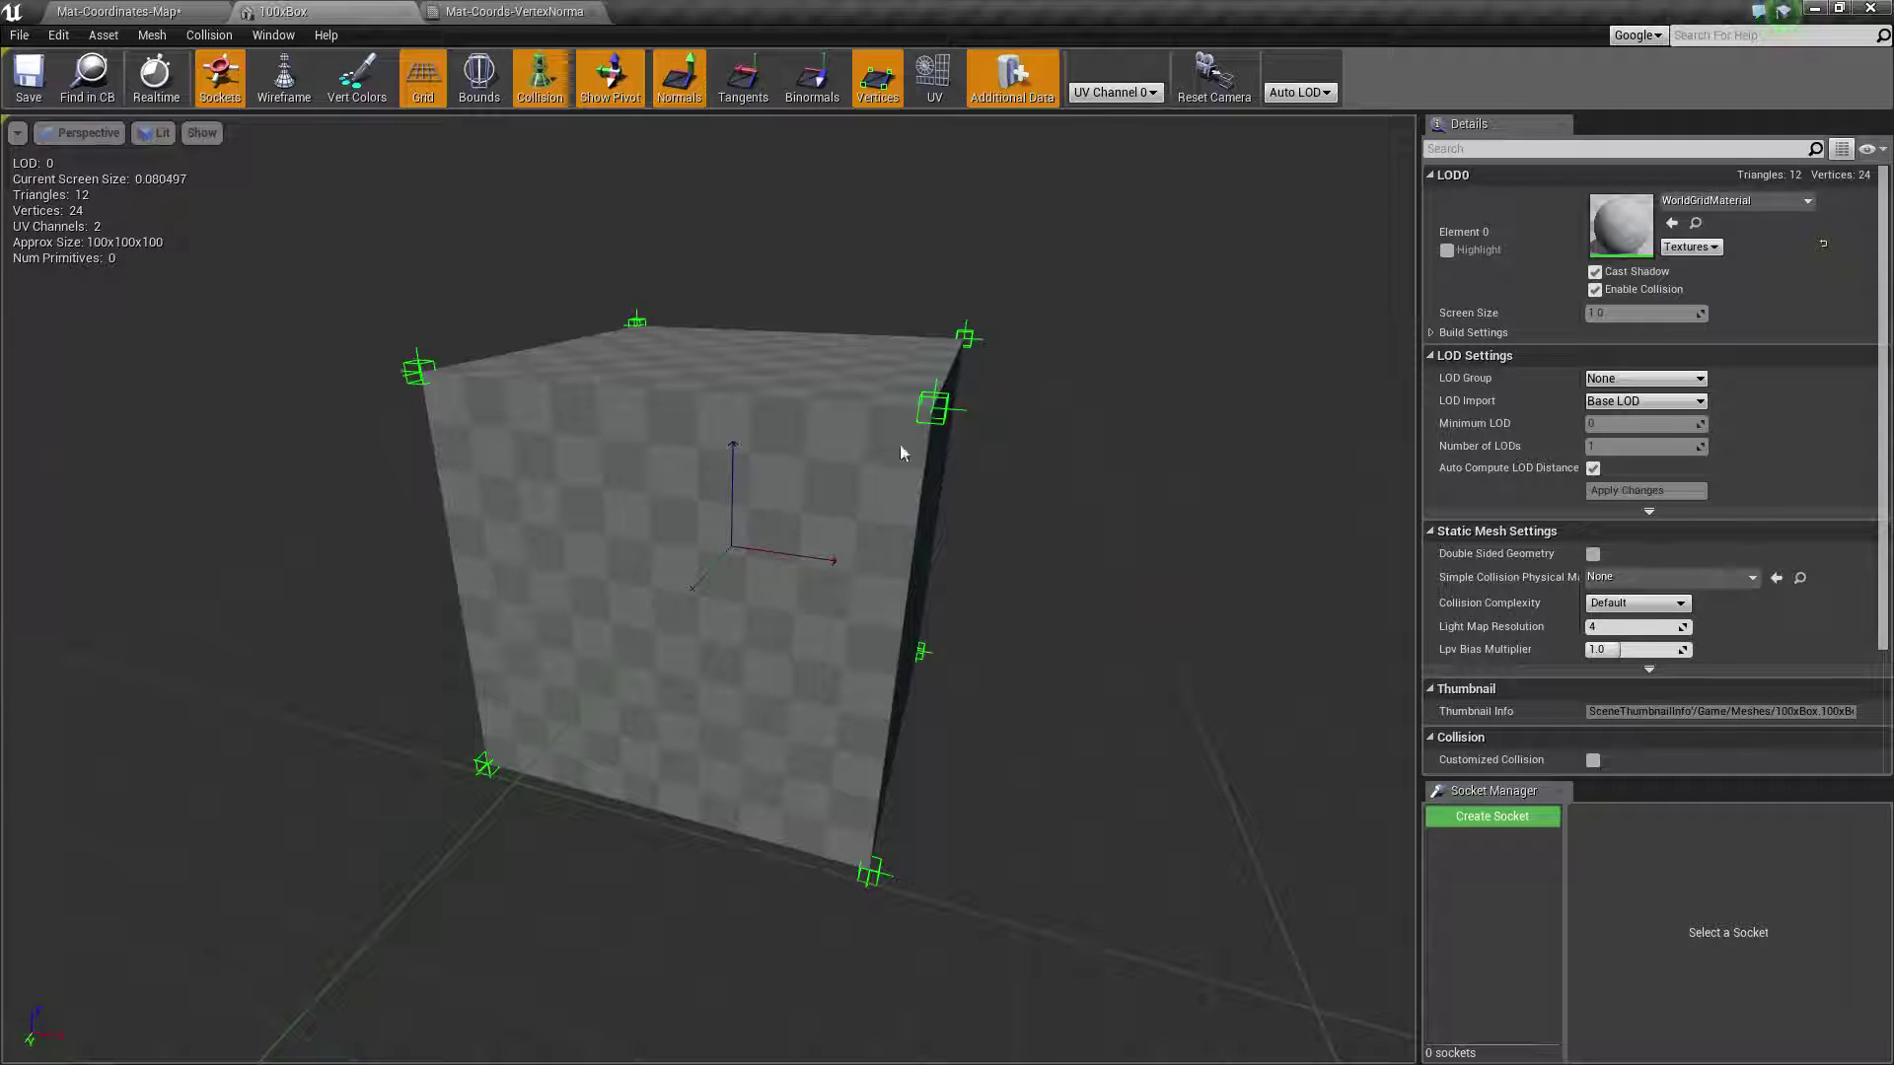
click(877, 79)
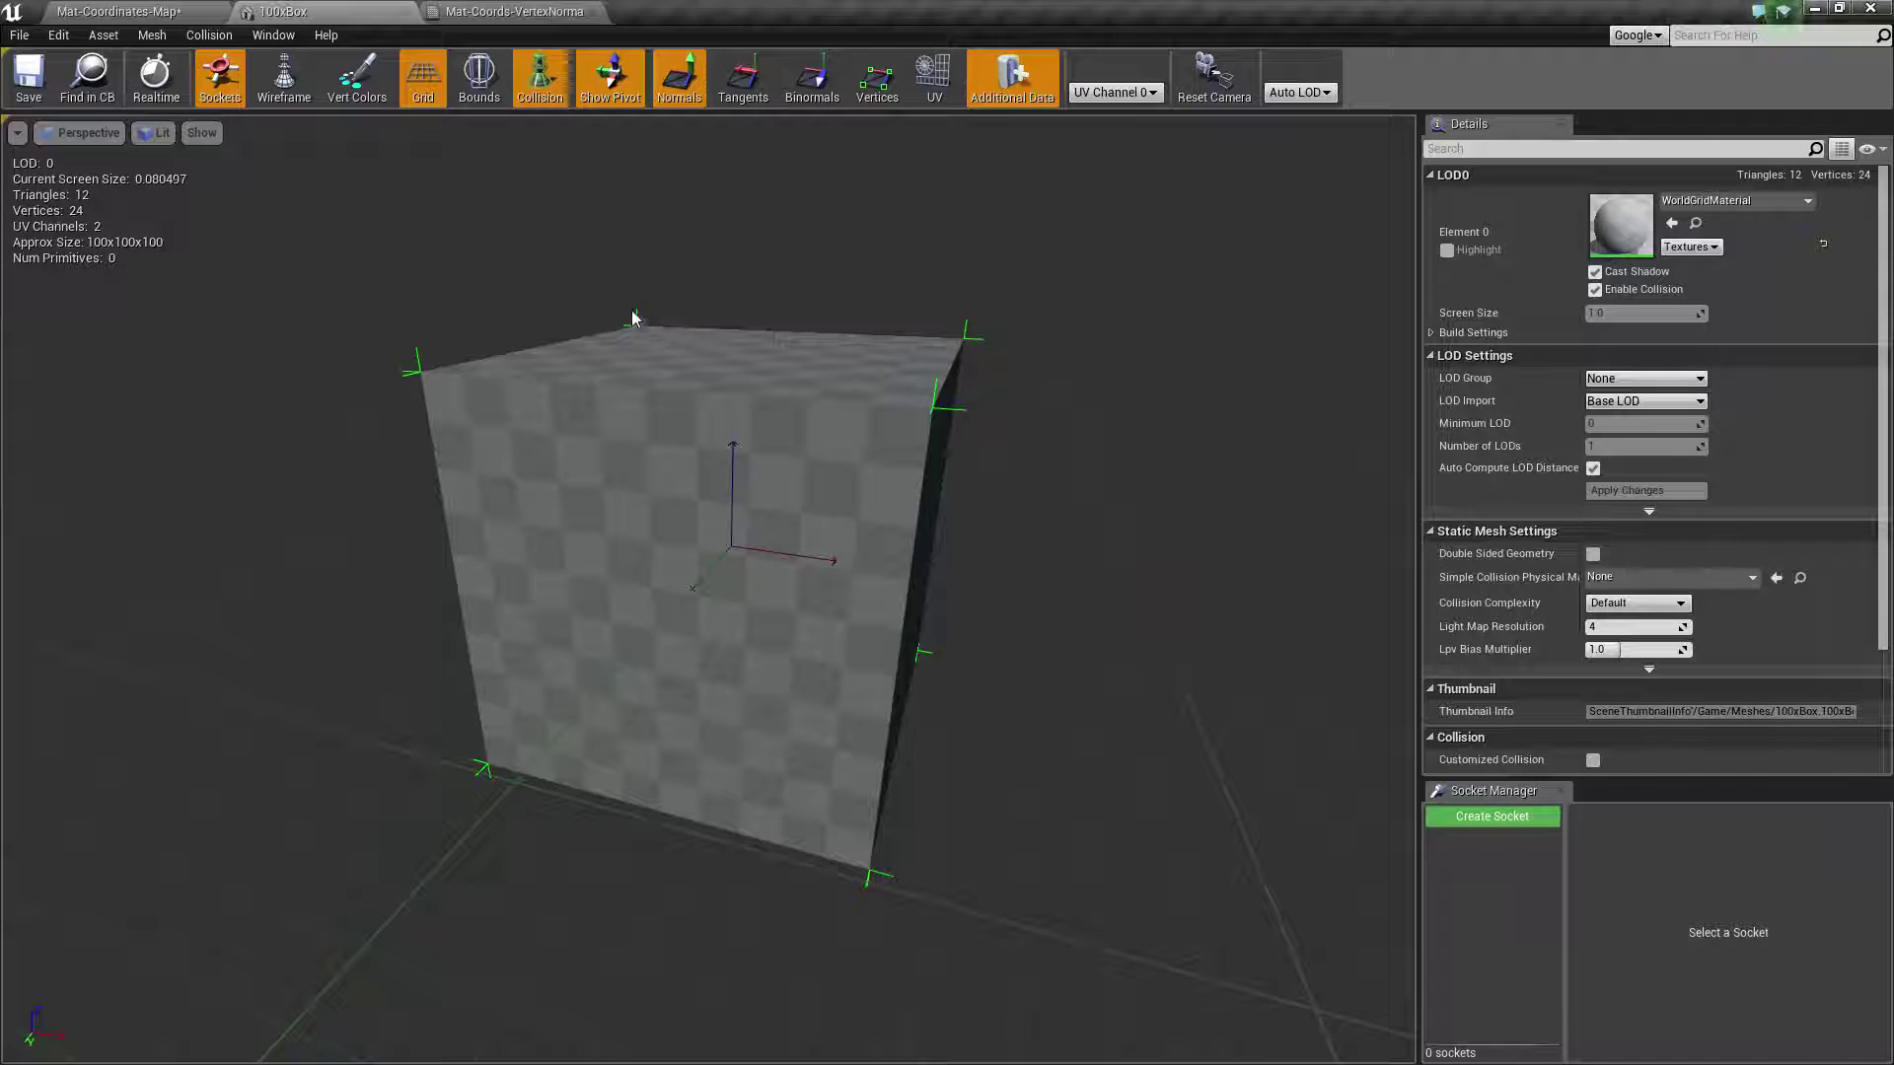
click(877, 79)
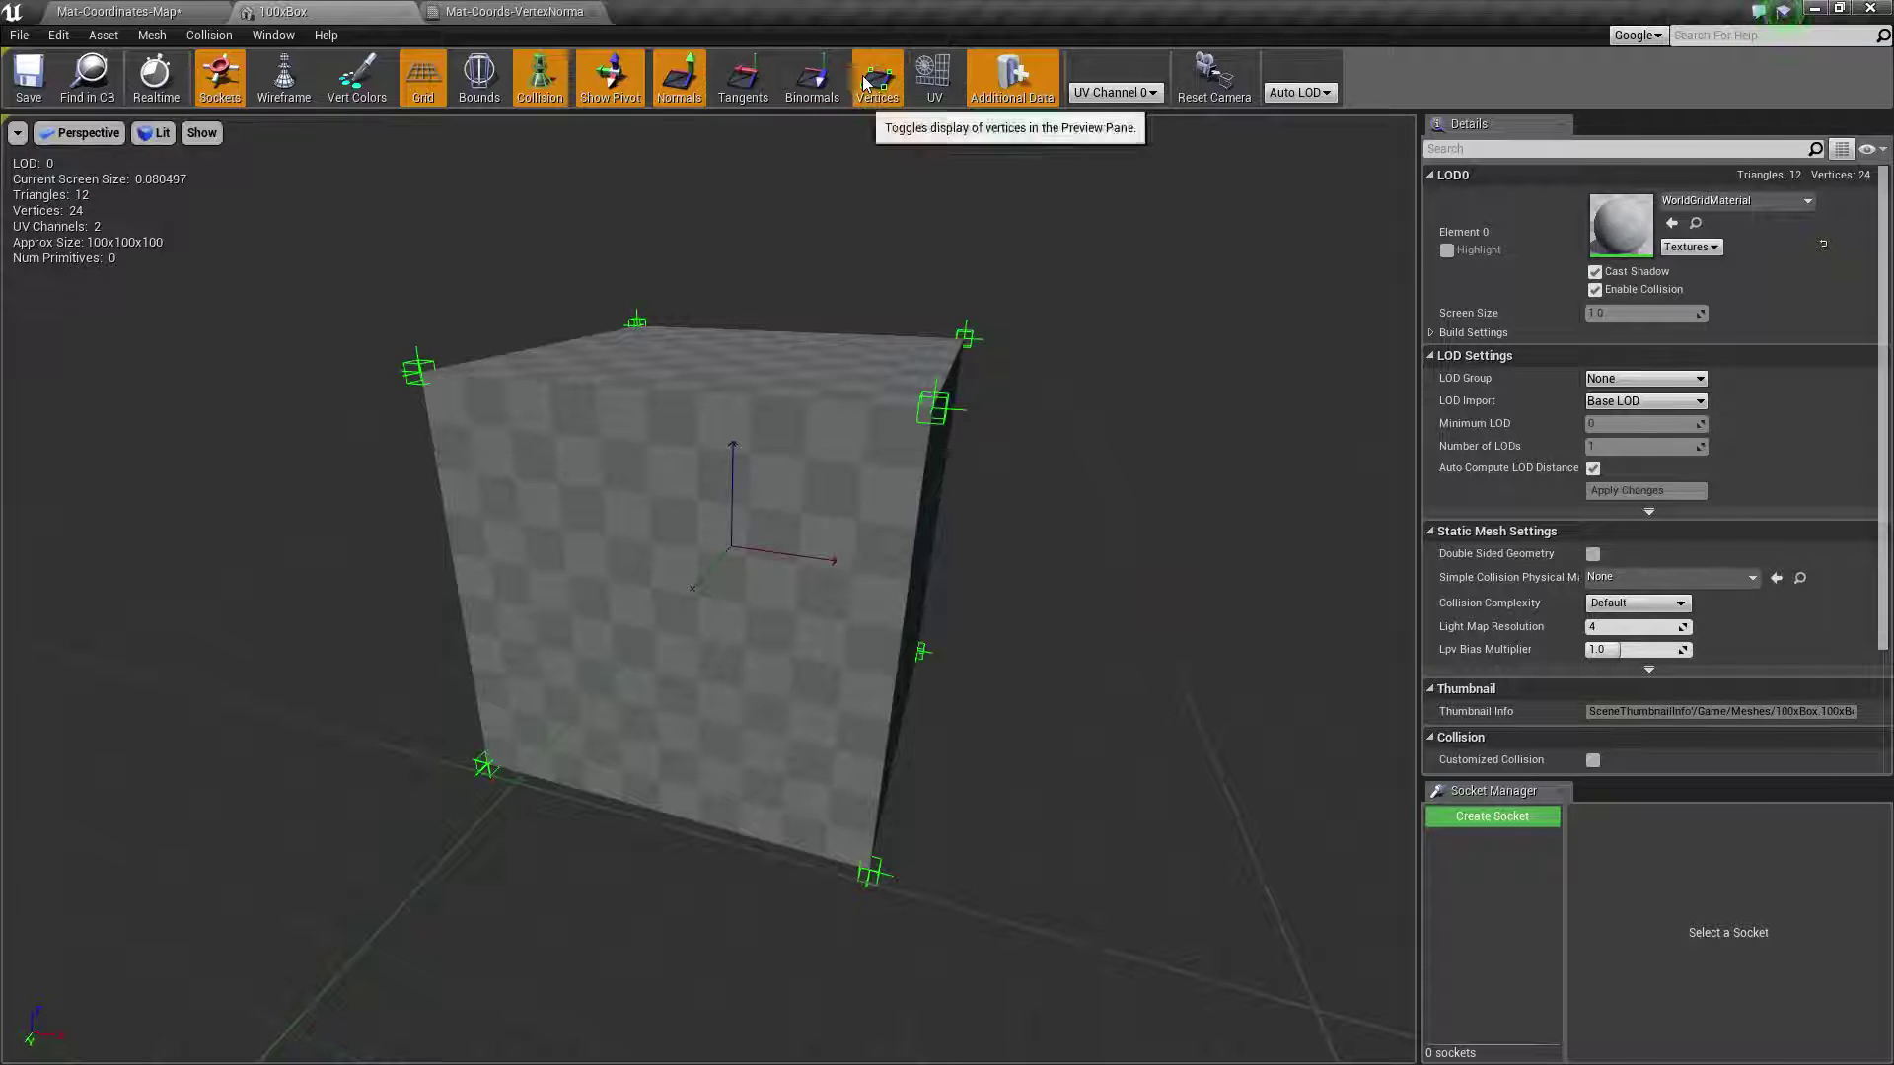
Examine the vertices and normal lines at the corners of the 100xBox mesh from several angles.
right_drag(324, 500, 288, 487)
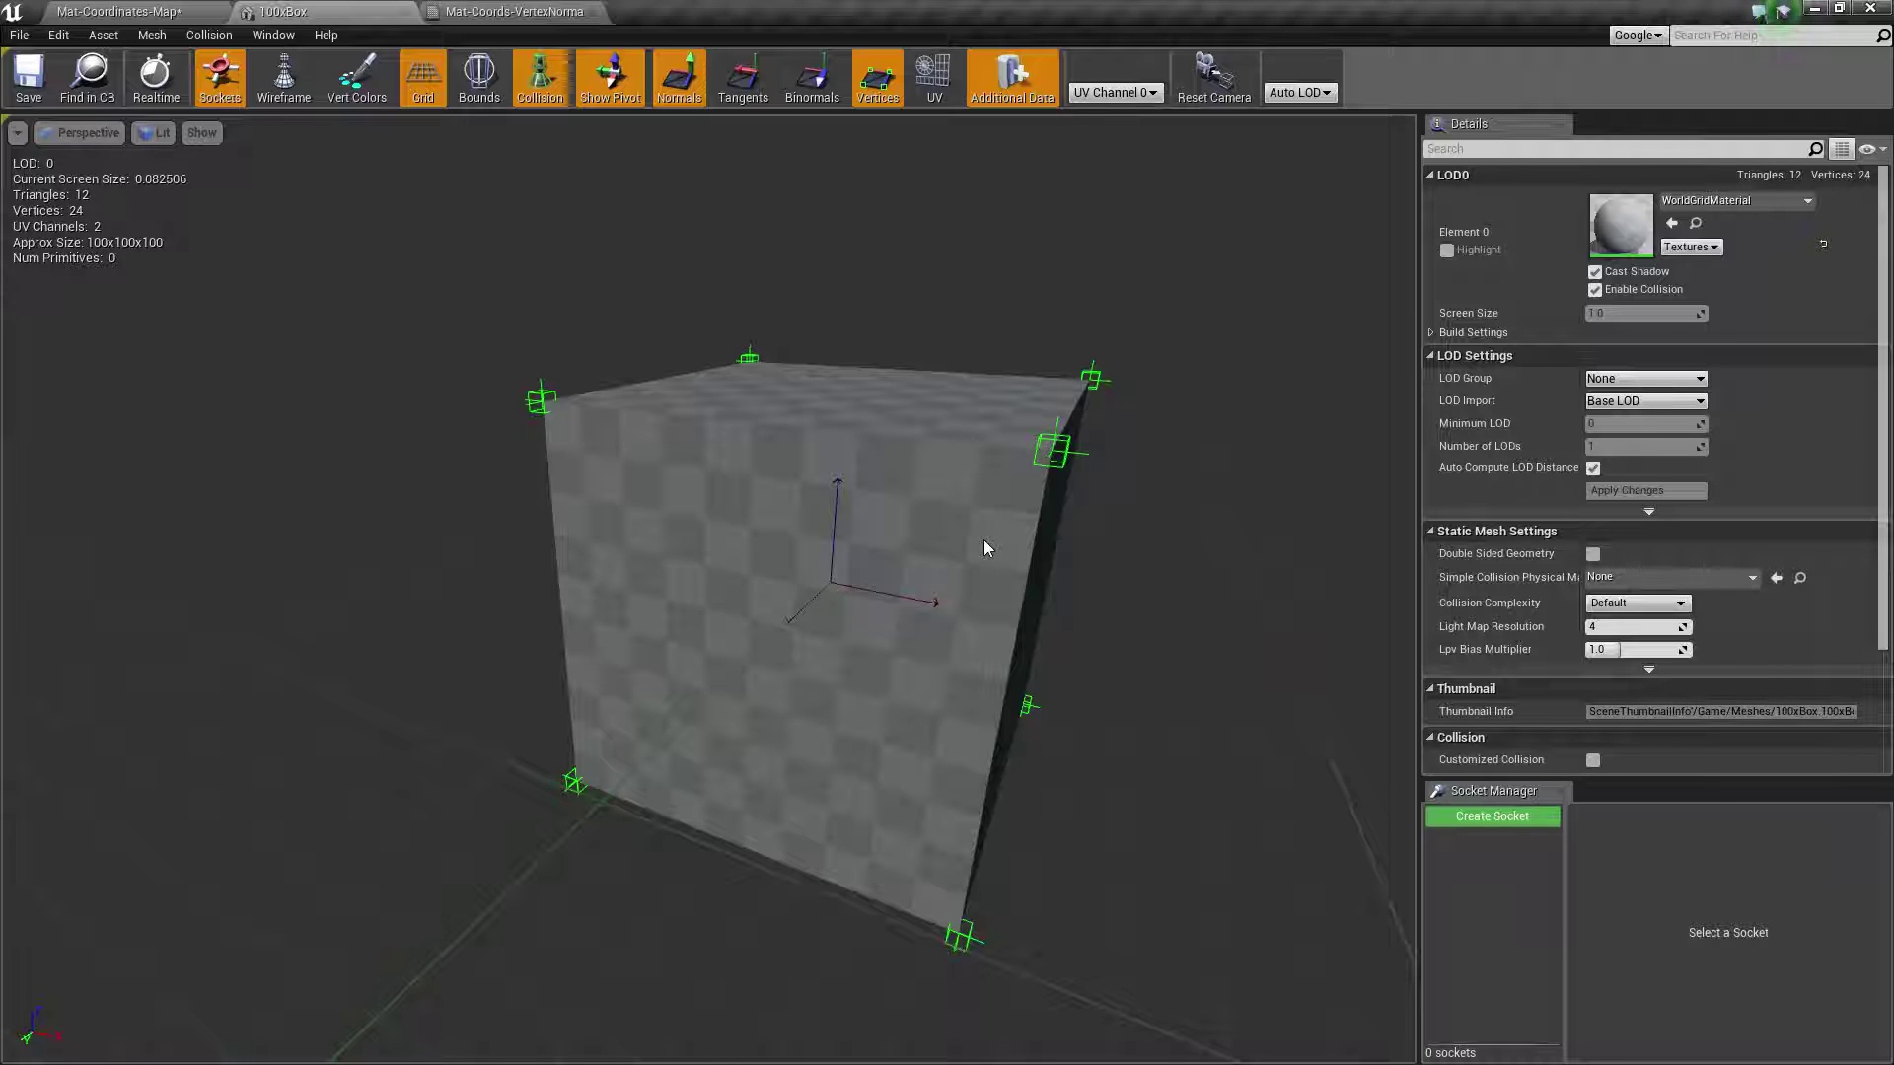
right_drag(1051, 605, 1104, 572)
right_drag(744, 580, 803, 605)
drag(766, 677, 789, 755)
drag(671, 766, 1058, 715)
mouse_move(1041, 730)
right_down()
mouse_move(972, 719)
mouse_move(1021, 735)
mouse_move(1016, 699)
mouse_move(1043, 737)
right_up()
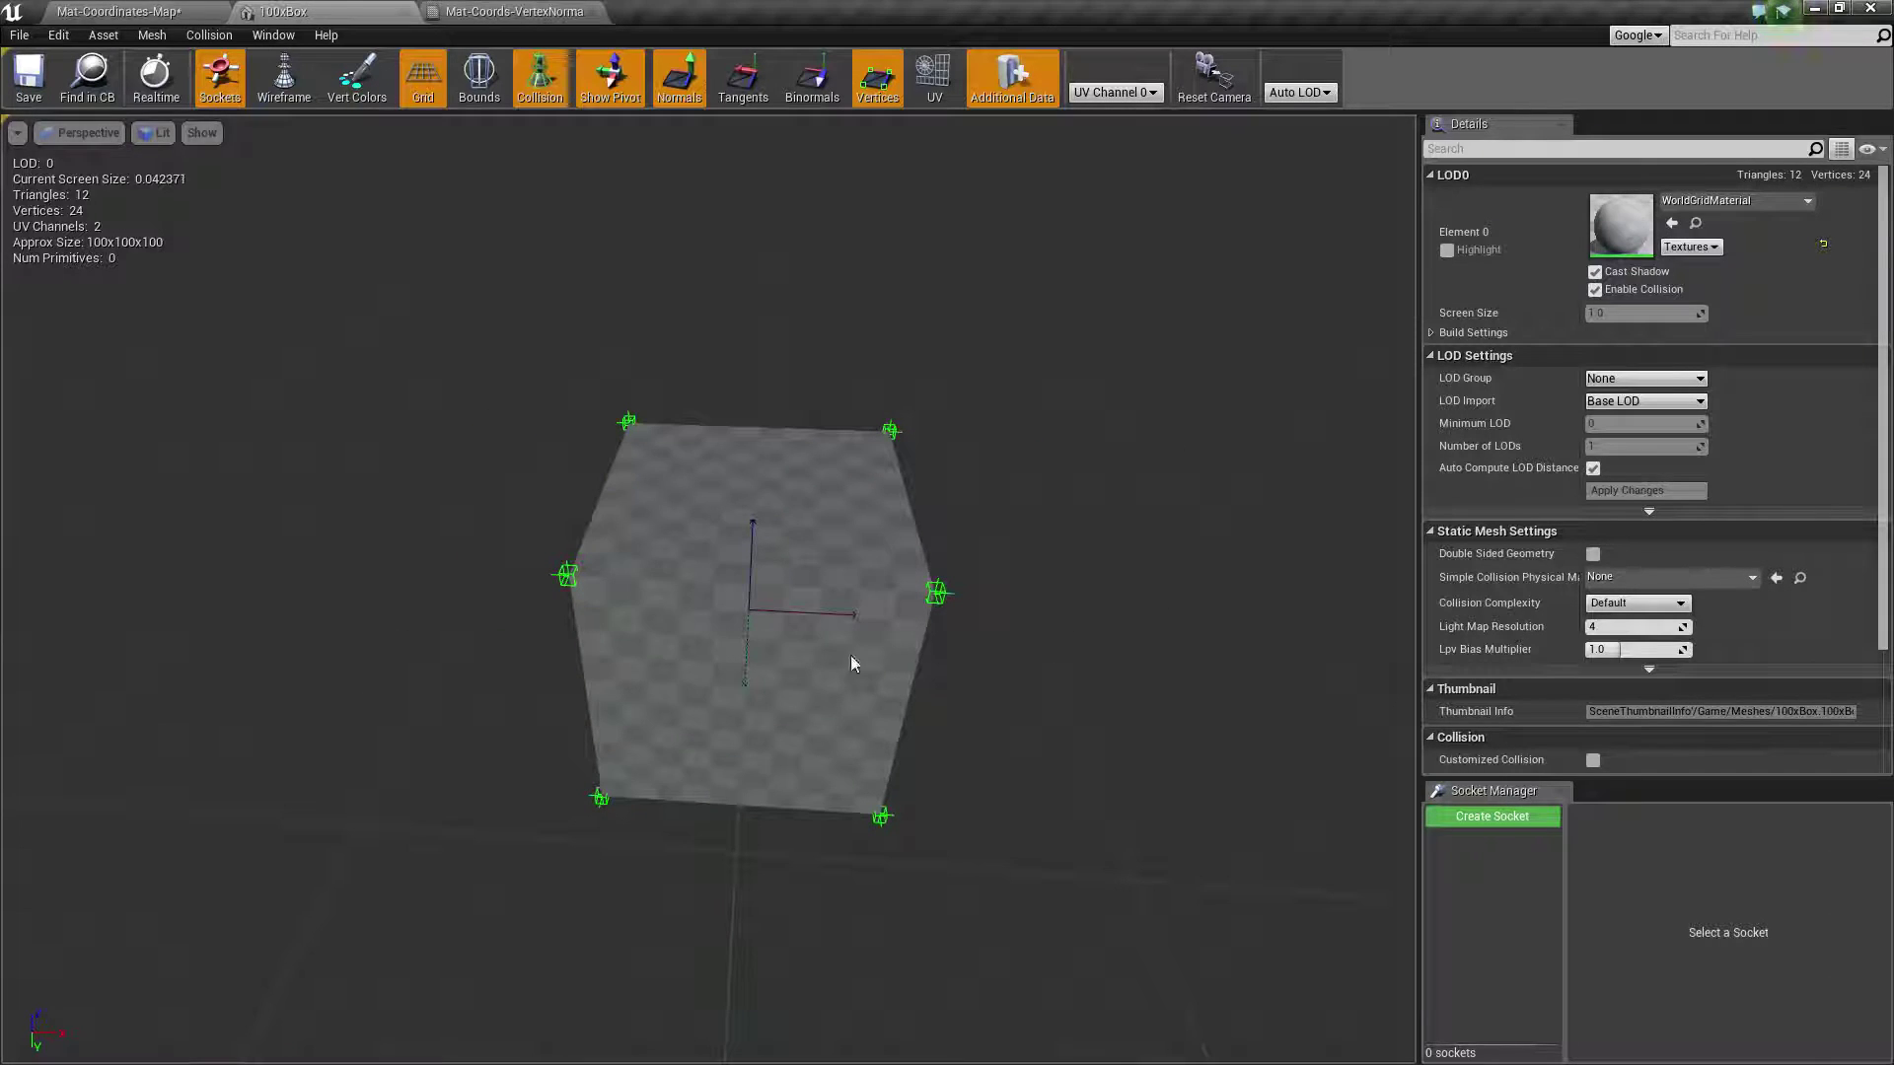
Return to the level and compare the box's red side face with the neighbouring black and blue faces.
click(215, 9)
right_drag(353, 188, 380, 176)
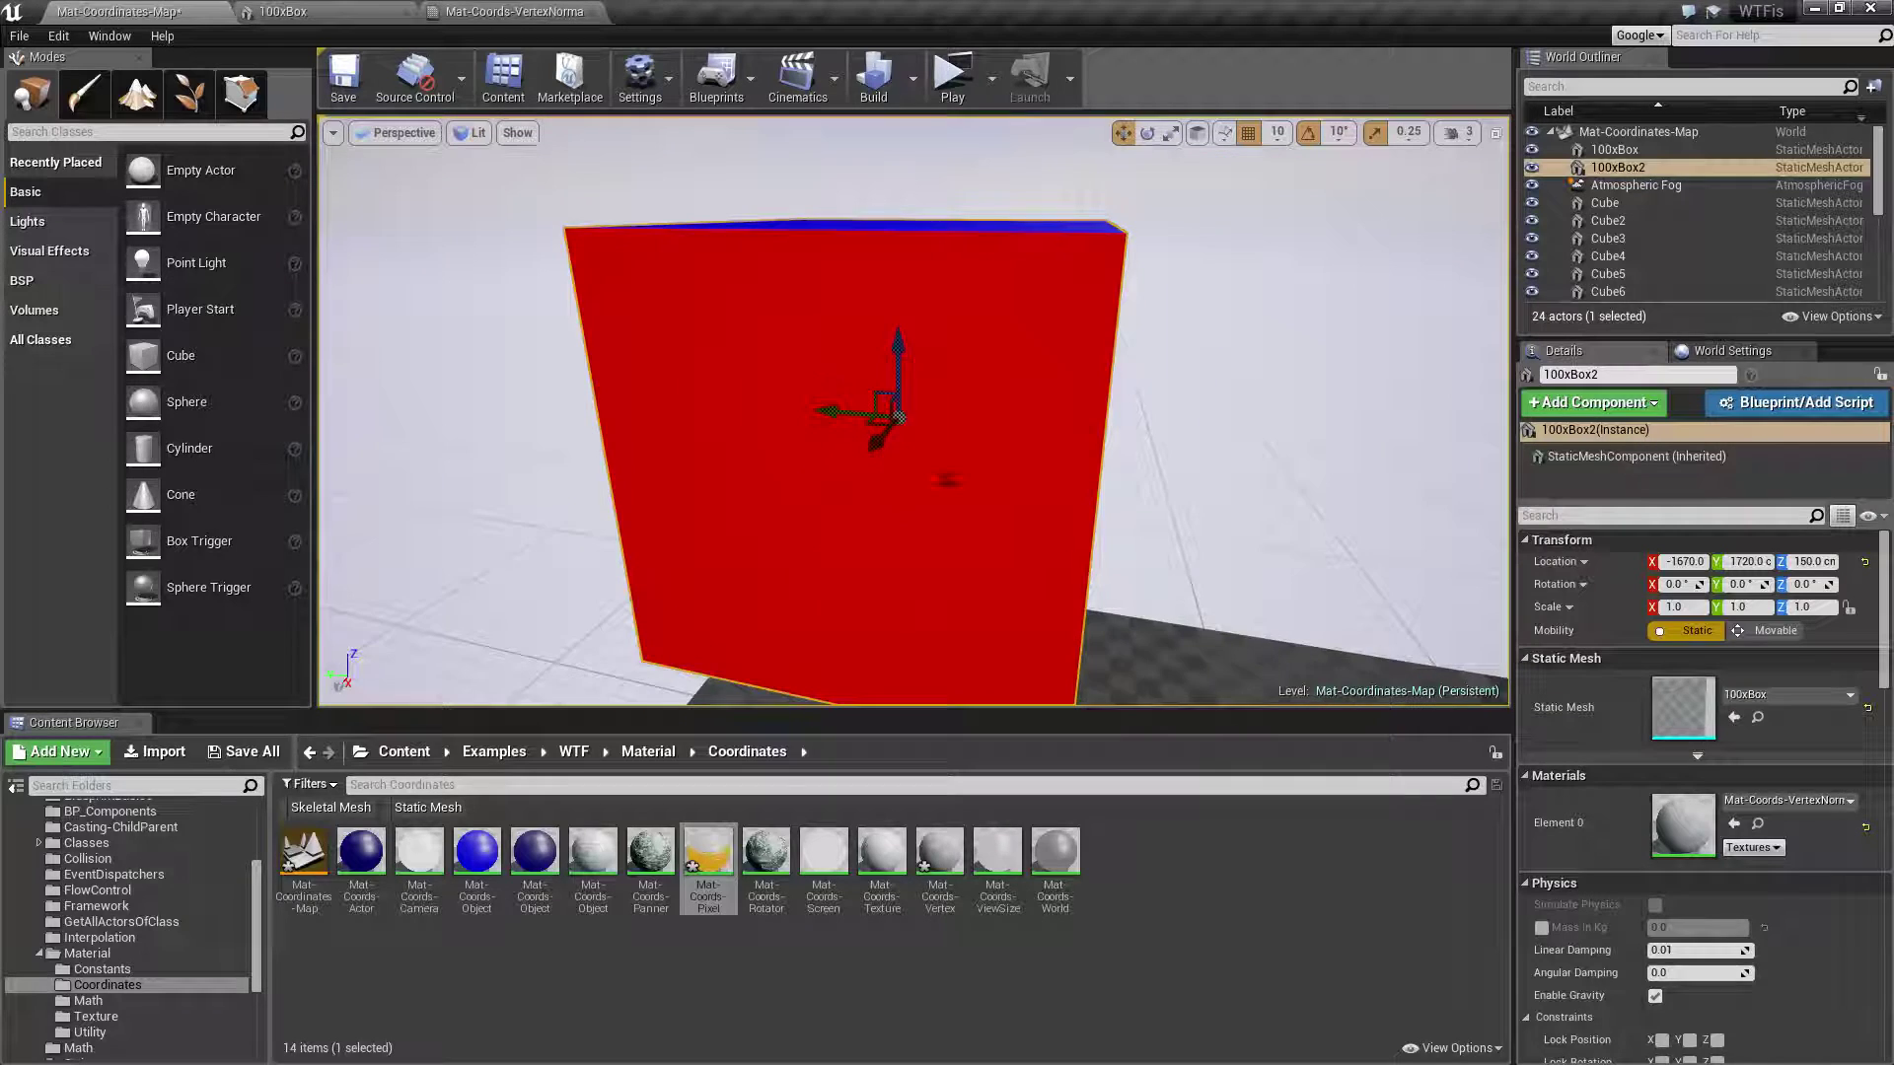
right_drag(947, 481, 947, 476)
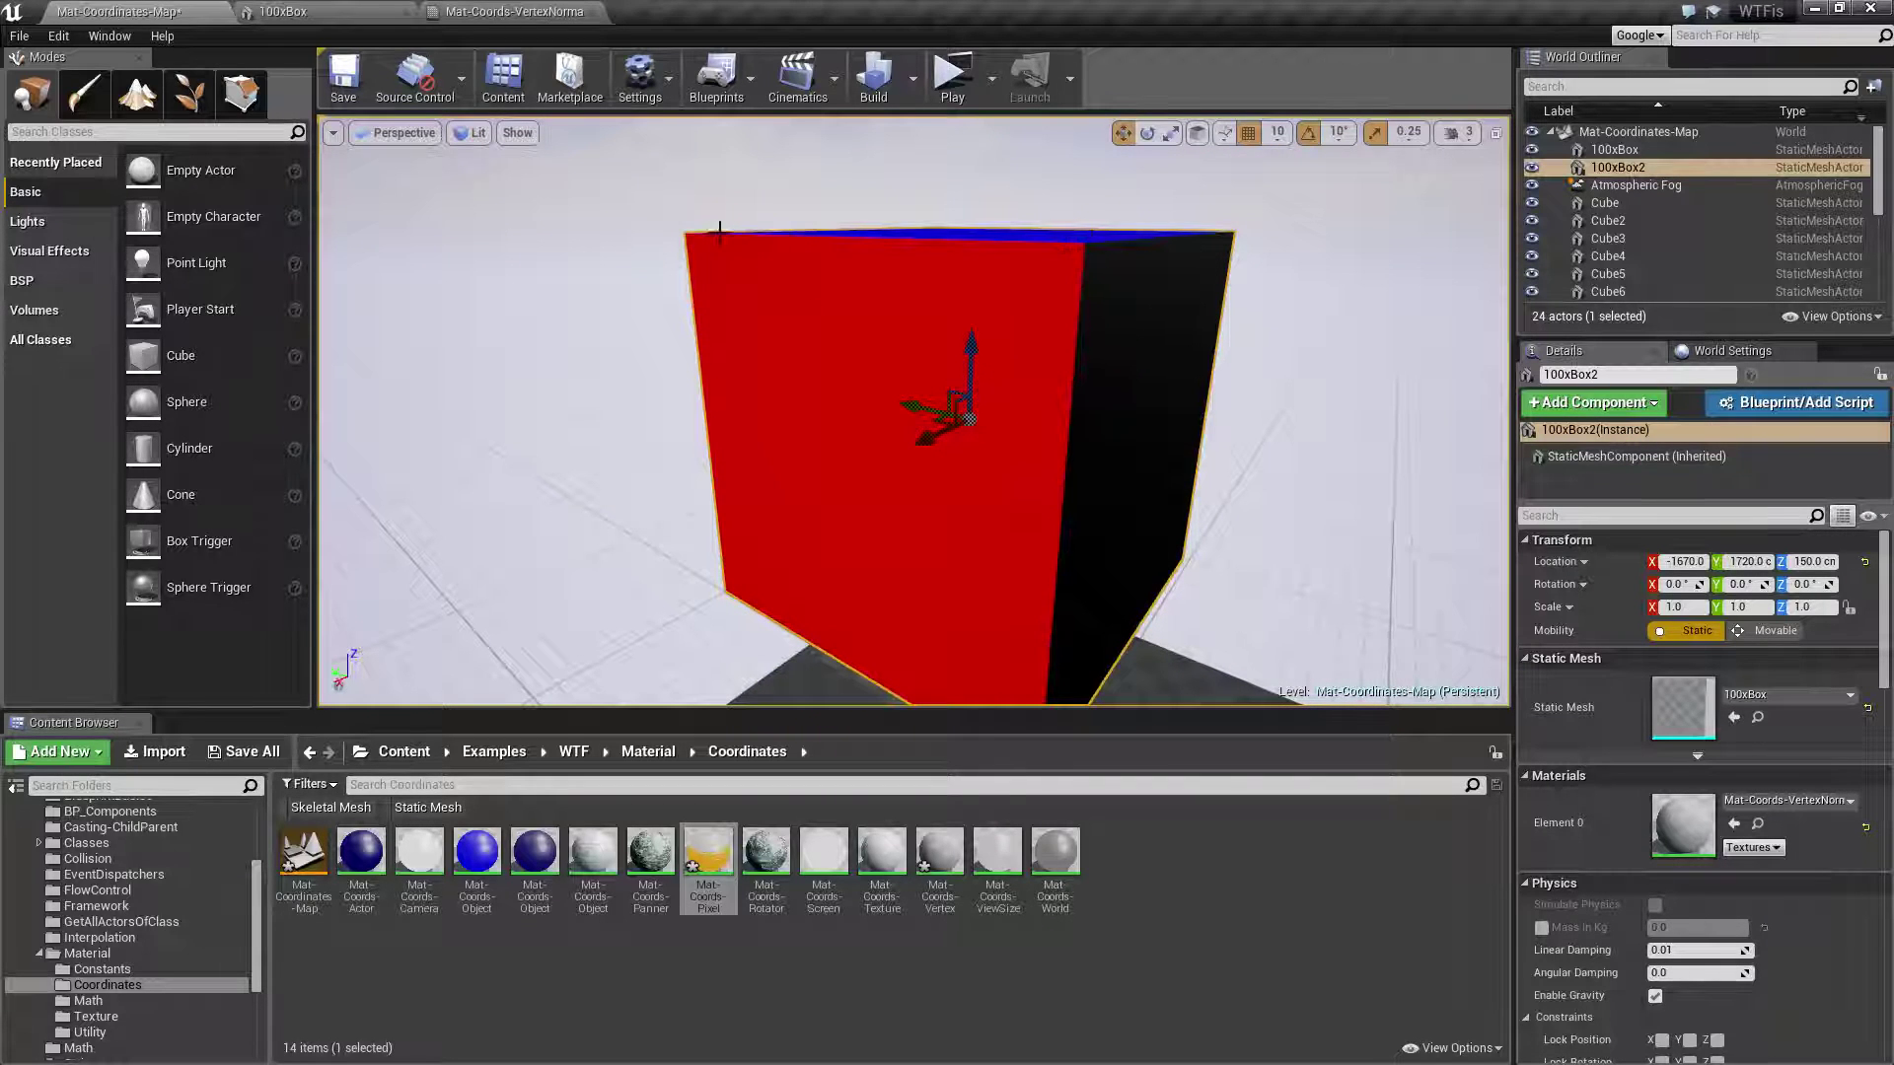
mouse_move(1026, 631)
right_down()
mouse_move(1051, 673)
mouse_move(1041, 647)
right_up()
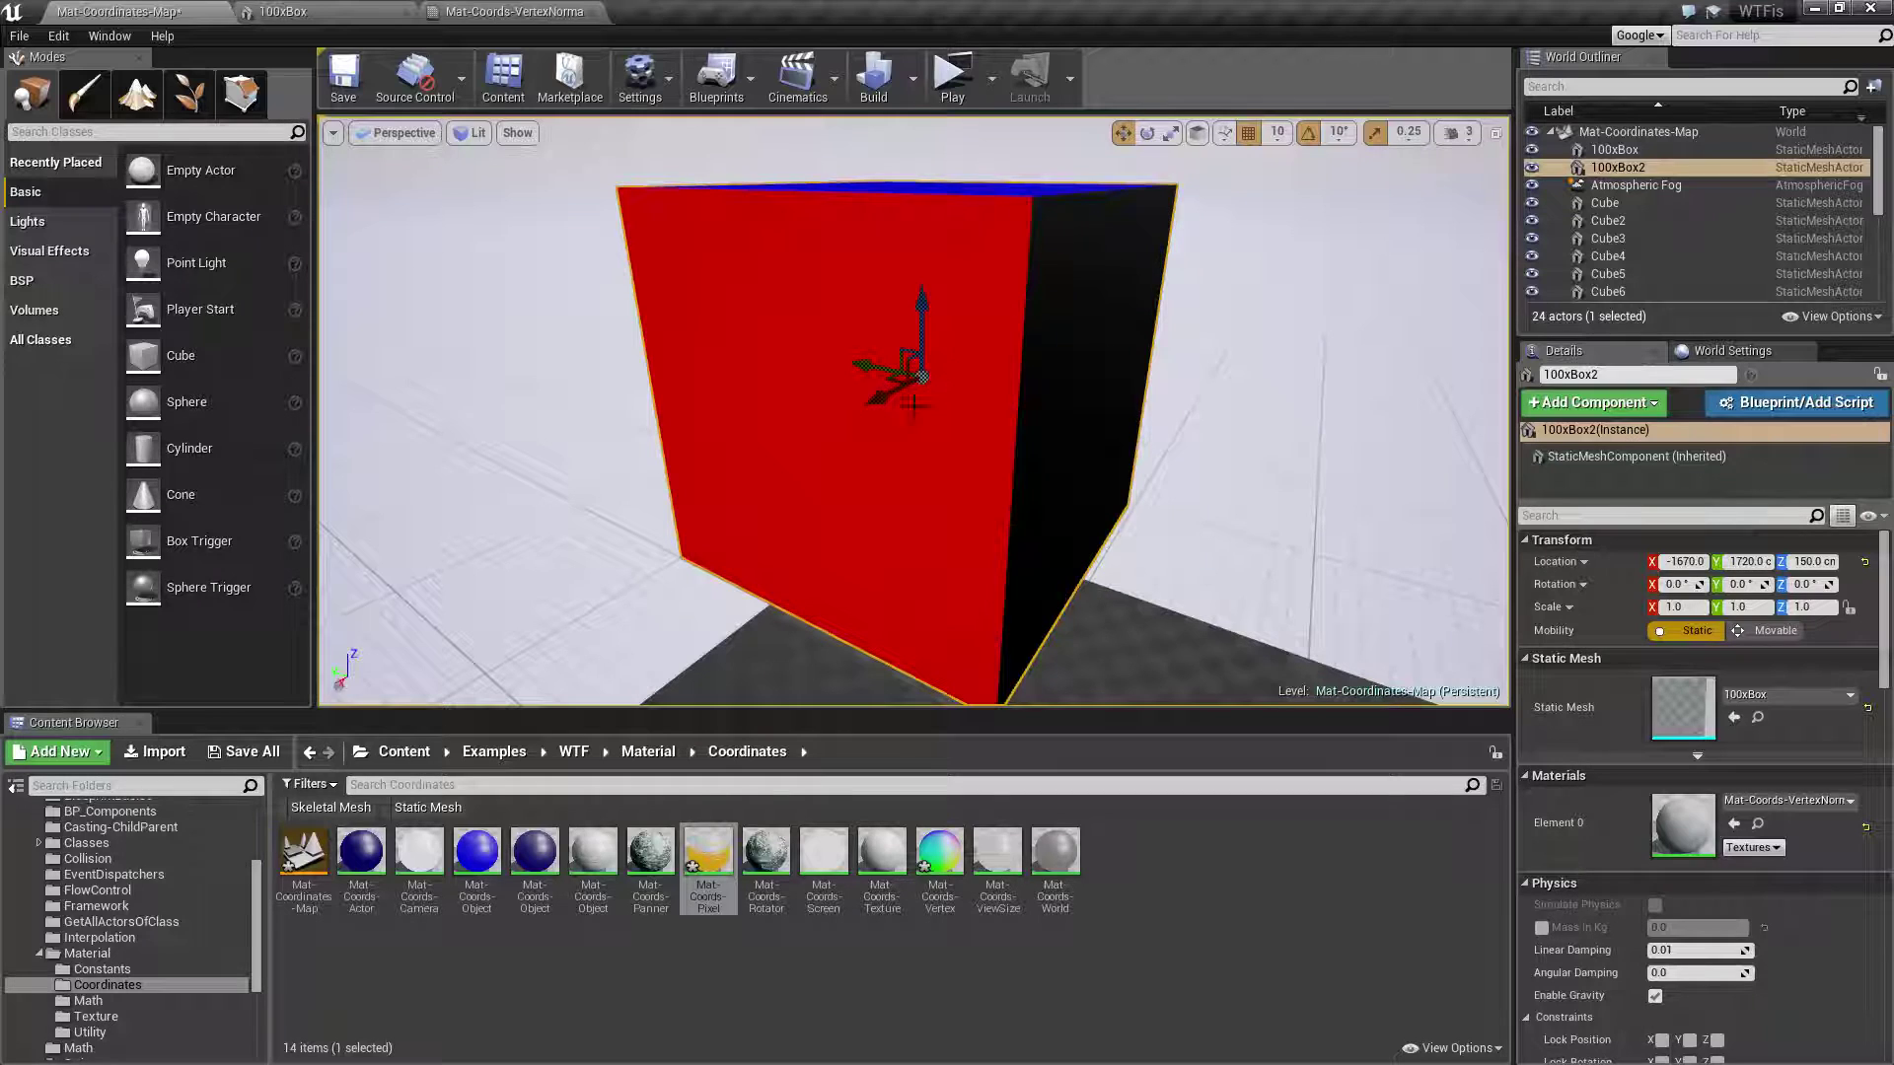
Rotate the 100xBox2 box about 40° around its Y axis.
key(d)
right_drag(894, 417, 691, 380)
key(s)
key(e)
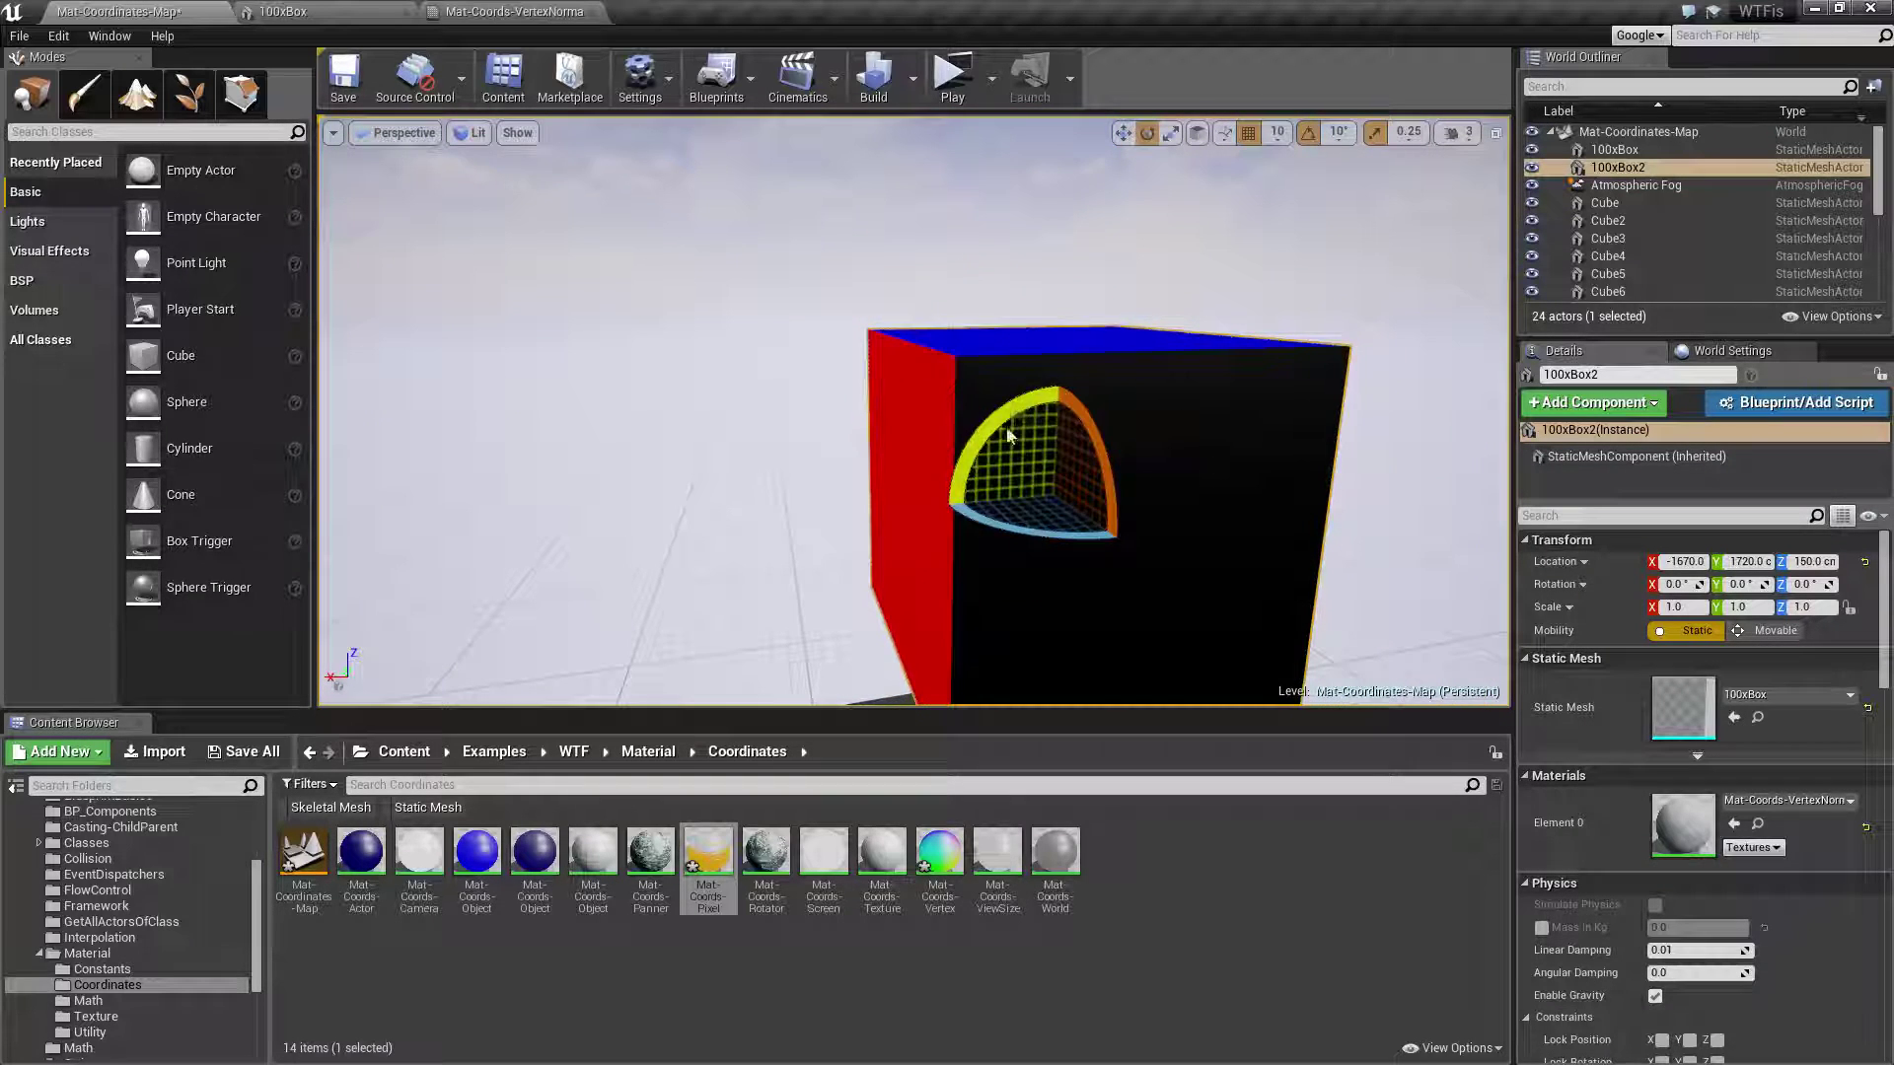
drag(982, 431, 1017, 388)
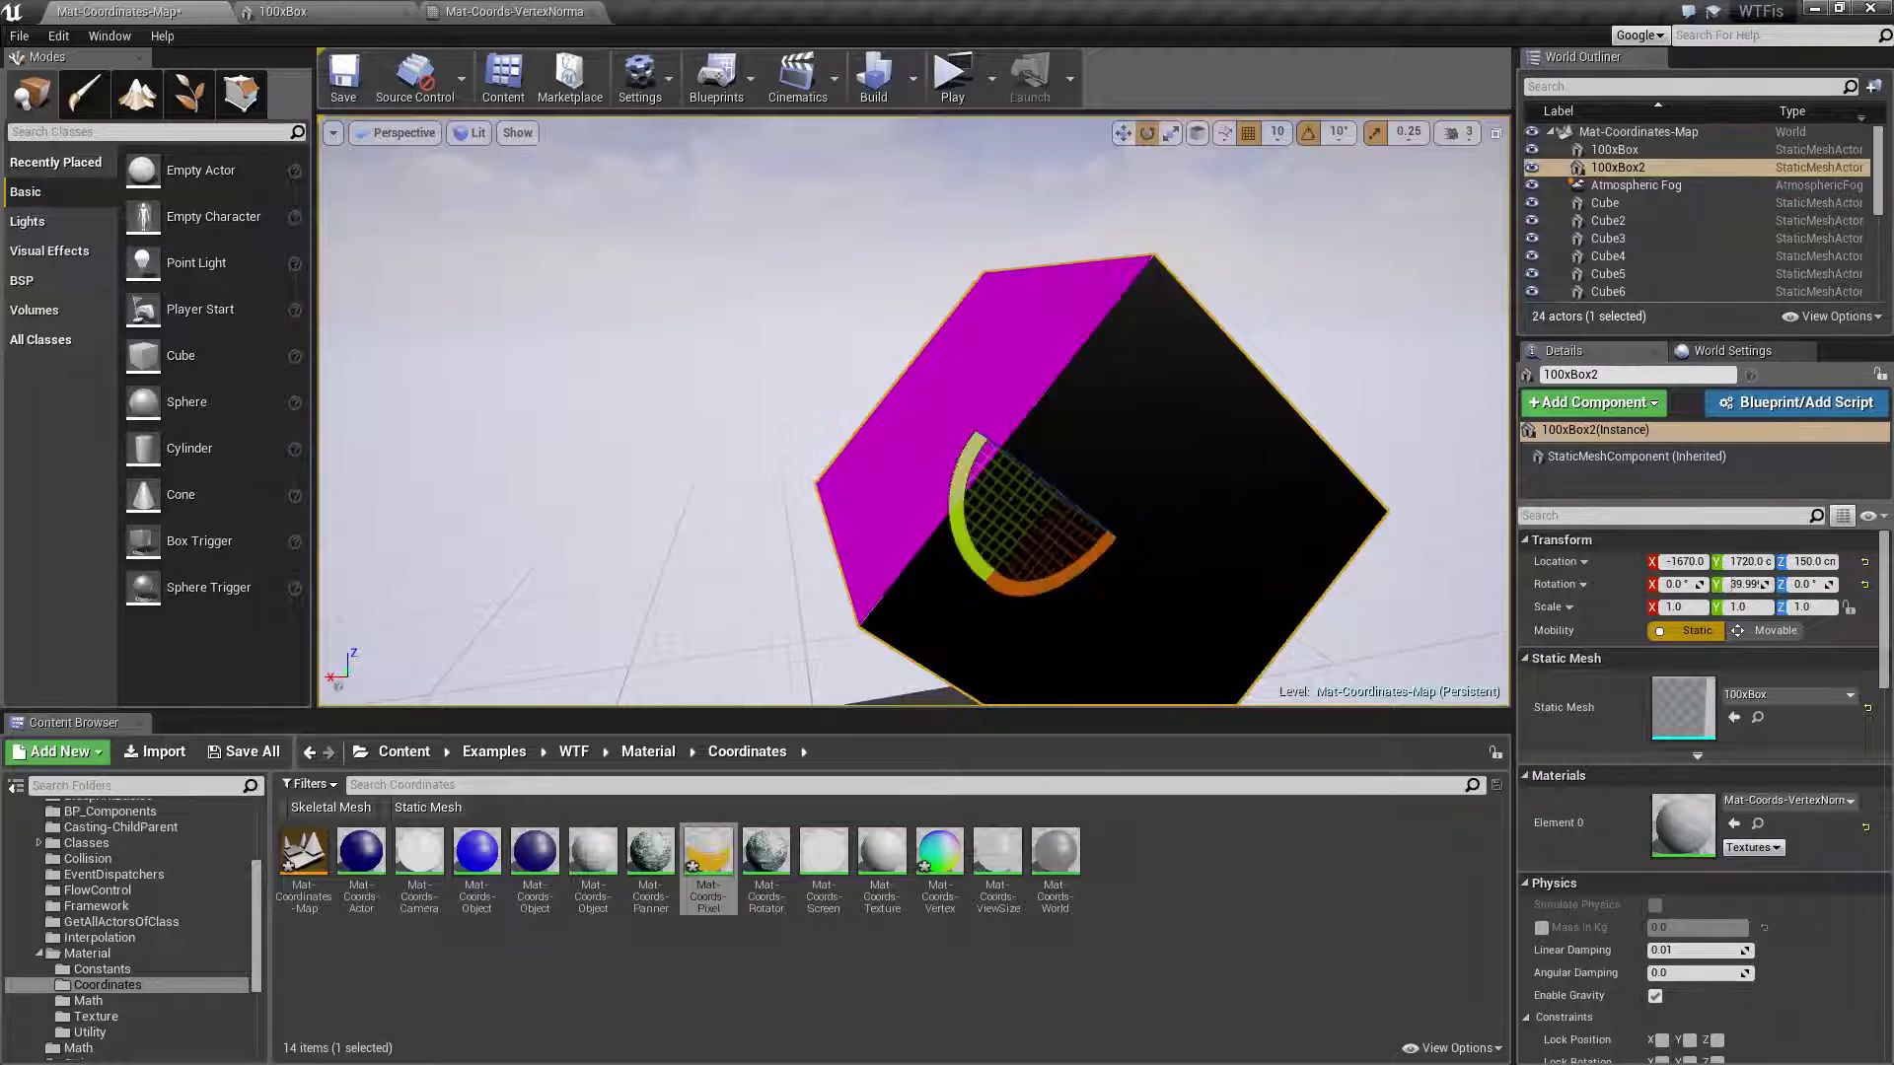
Rotate the already tilted box further around the same axis, by about 50°, watching its face colour.
right_drag(987, 424, 908, 436)
key(d)
key(a)
mouse_move(906, 514)
mouse_down()
mouse_move(933, 472)
mouse_move(923, 485)
mouse_up()
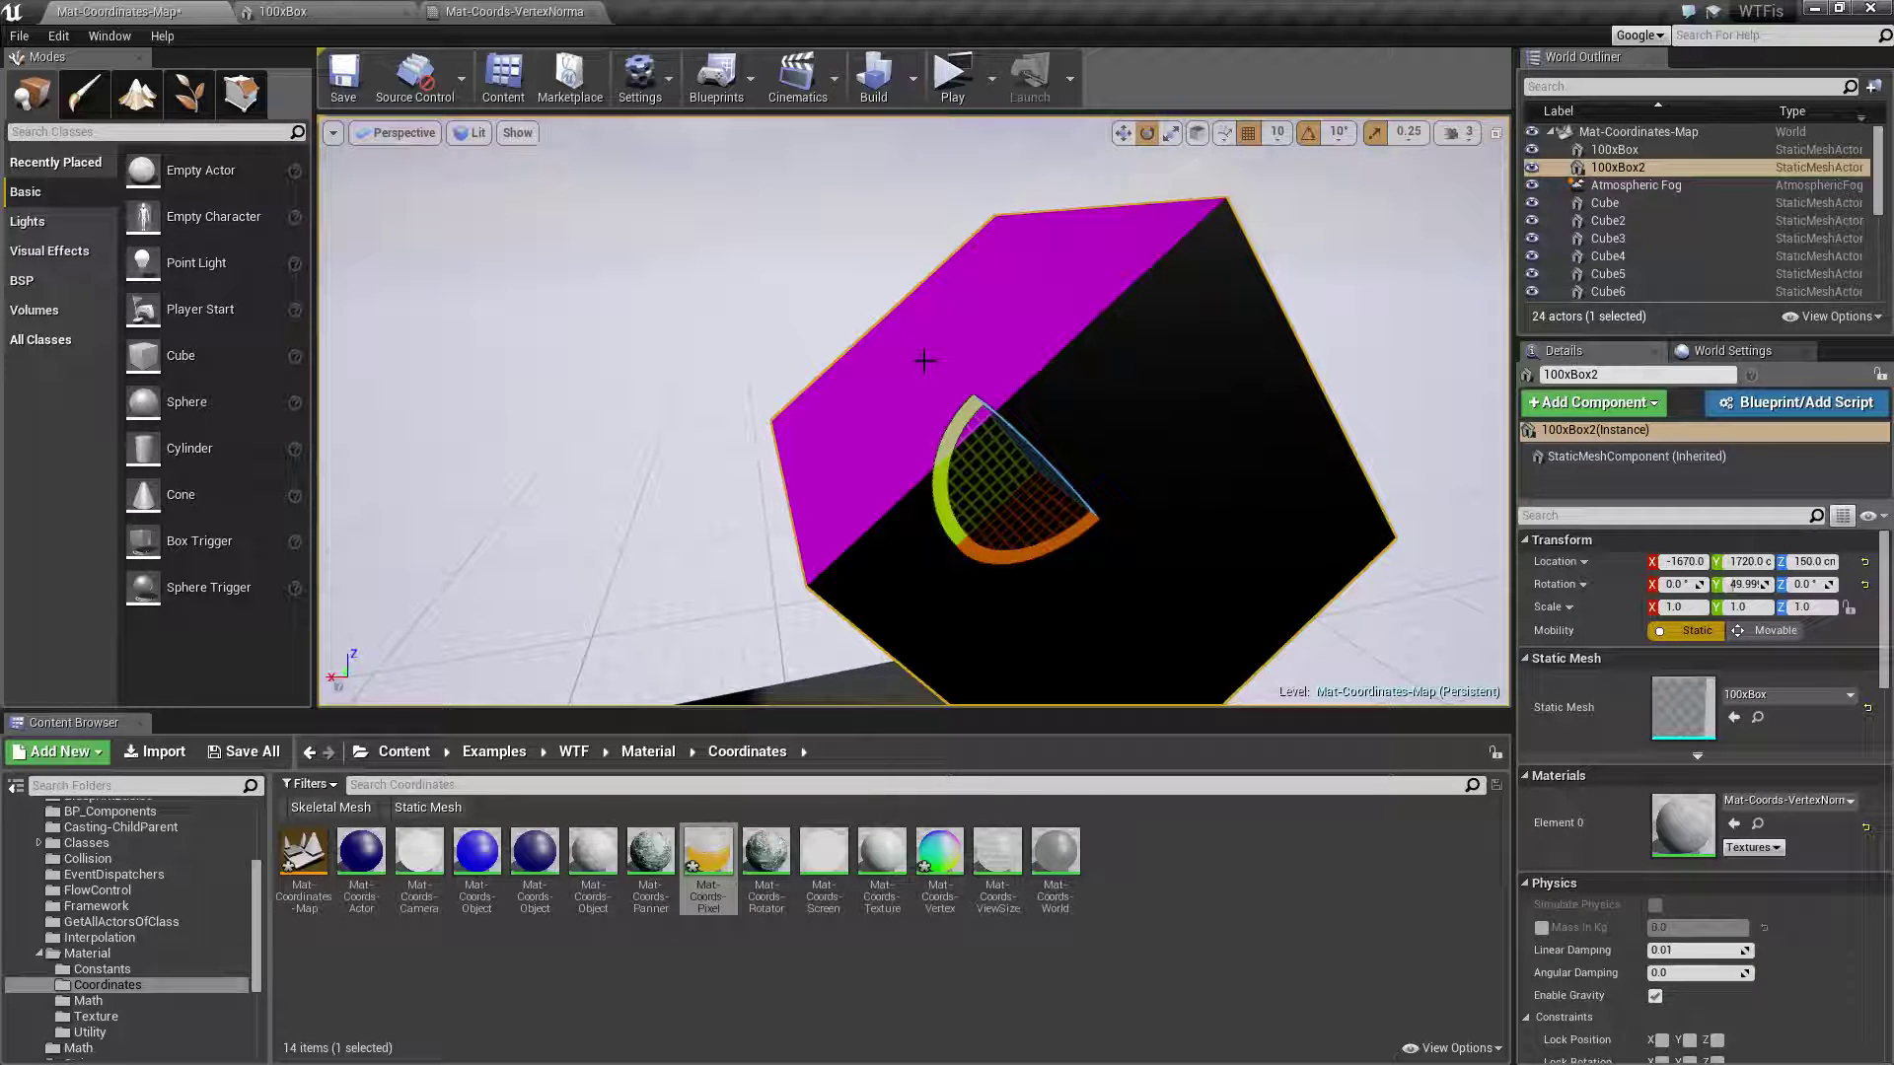
right_drag(924, 399, 967, 497)
mouse_move(954, 344)
mouse_down()
mouse_move(966, 294)
mouse_move(953, 384)
mouse_move(953, 344)
mouse_up()
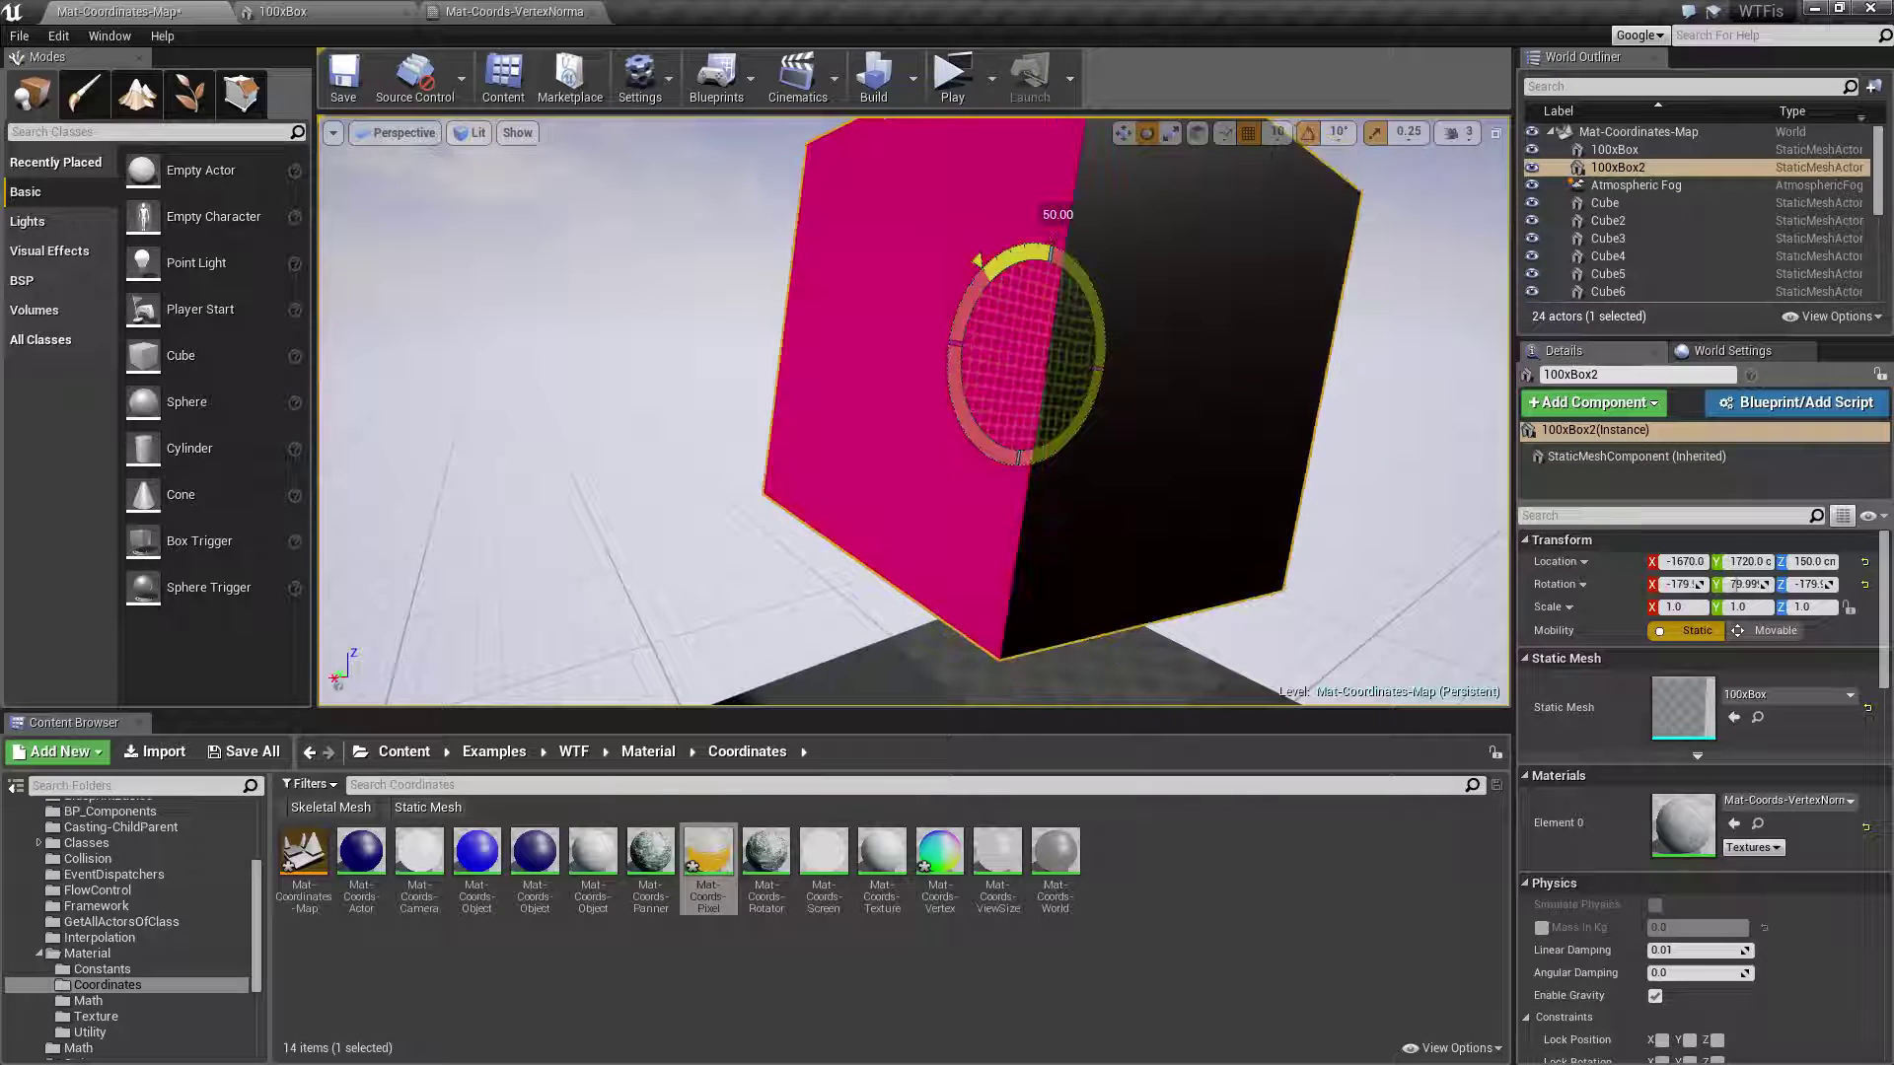
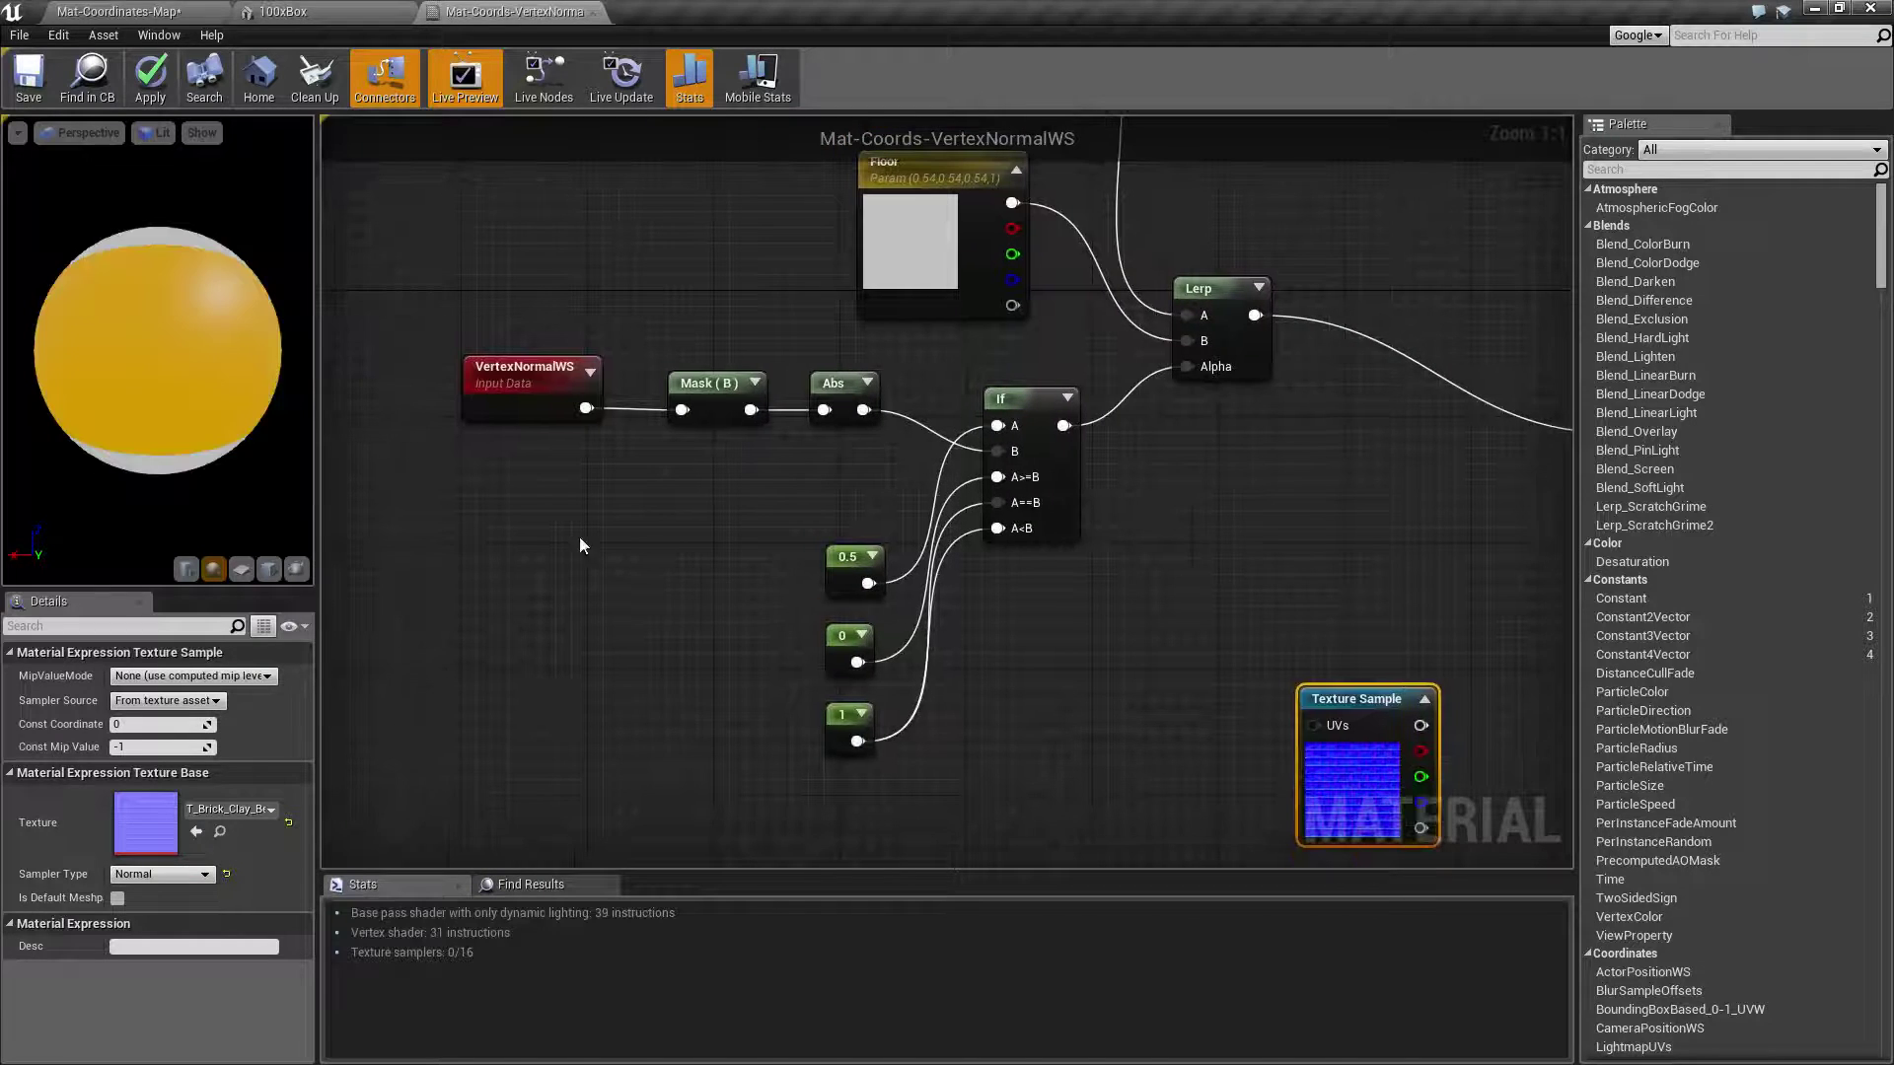
Switch the material preview to a cube and orbit it to show its top and two sides.
click(505, 399)
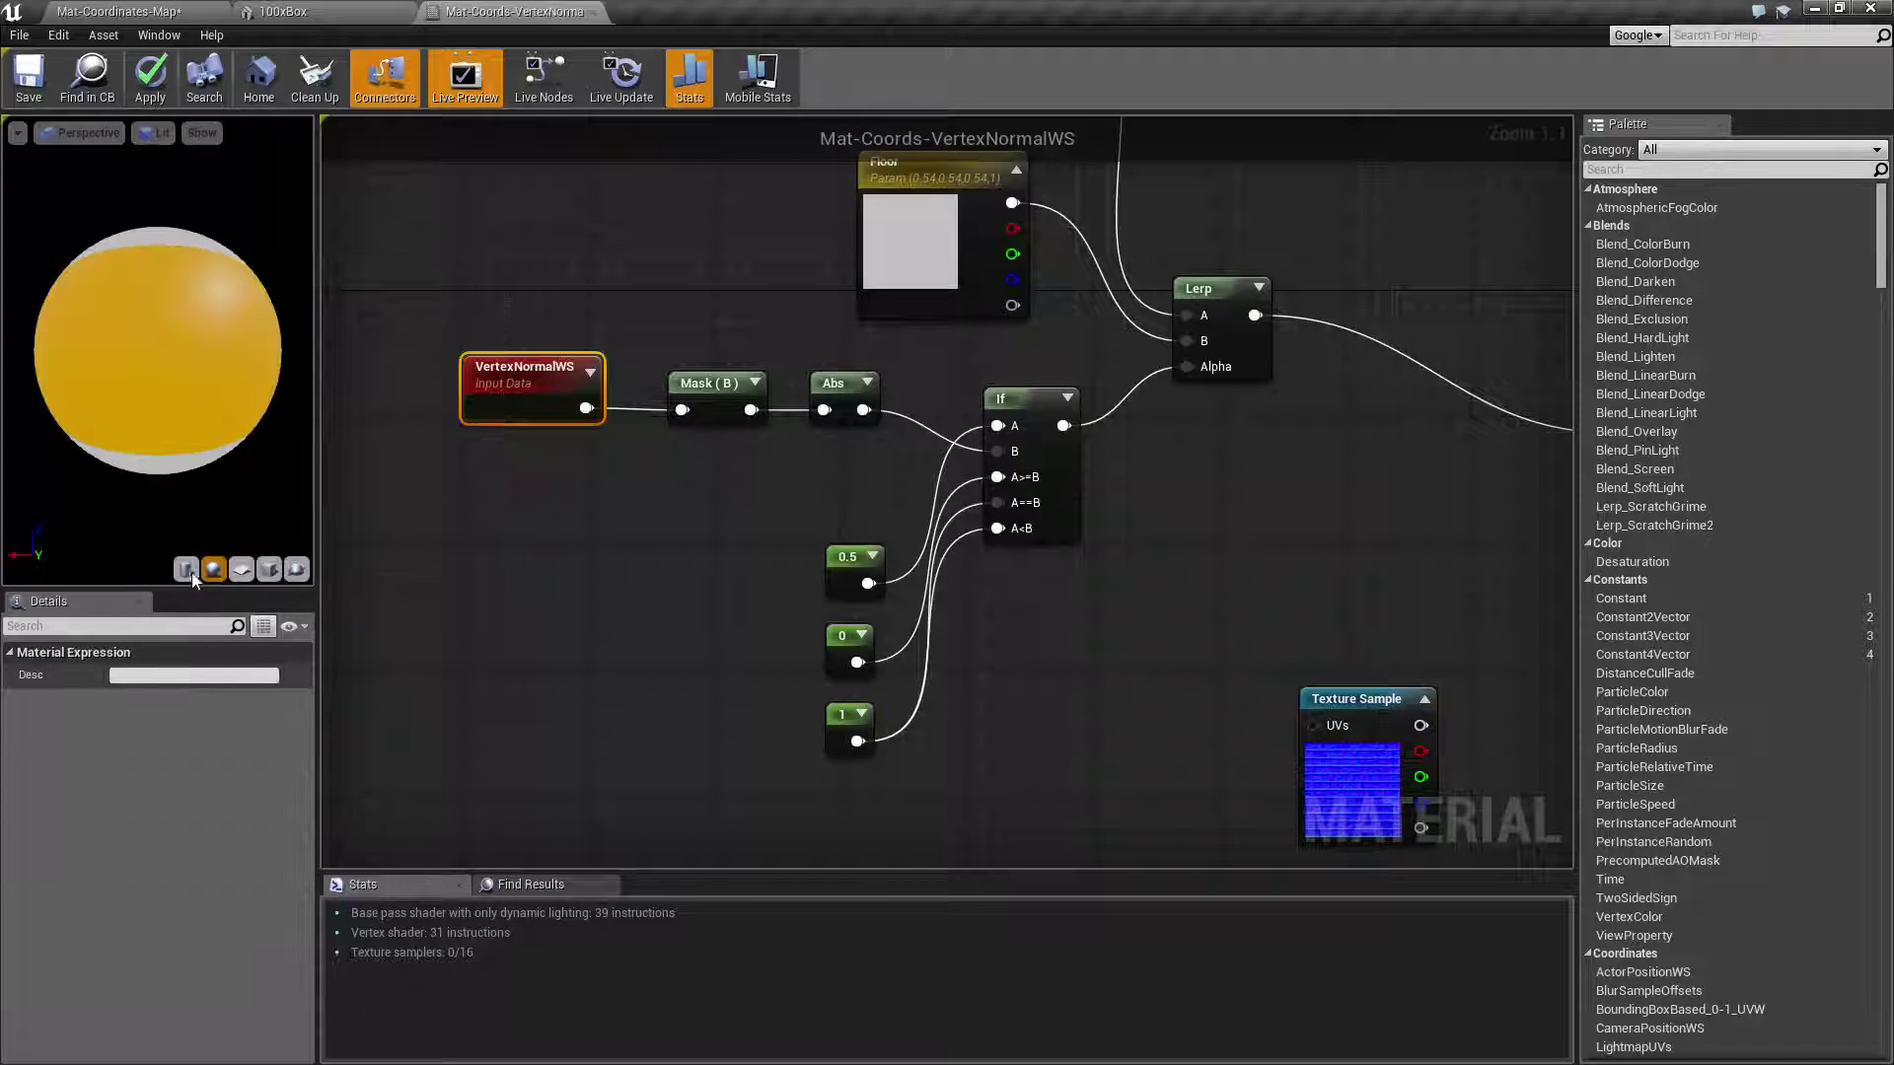
click(268, 570)
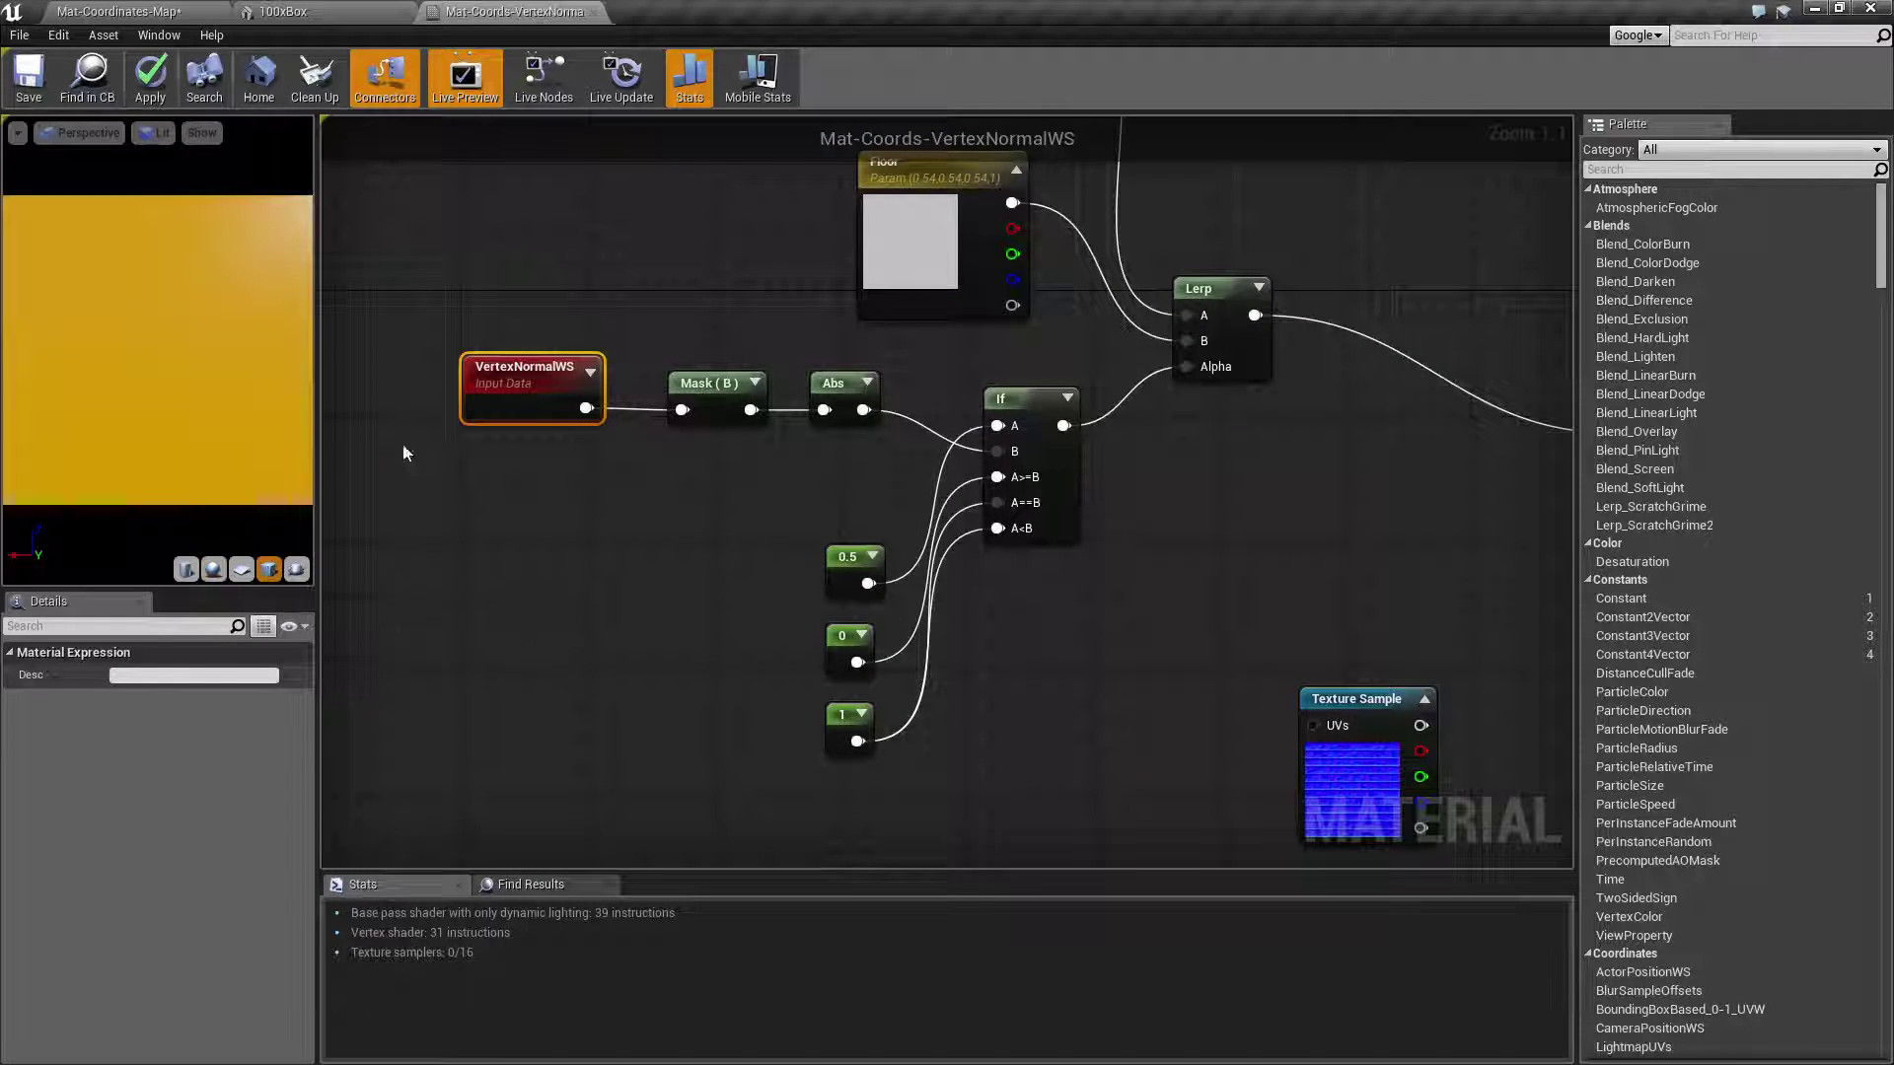
drag(65, 286, 65, 323)
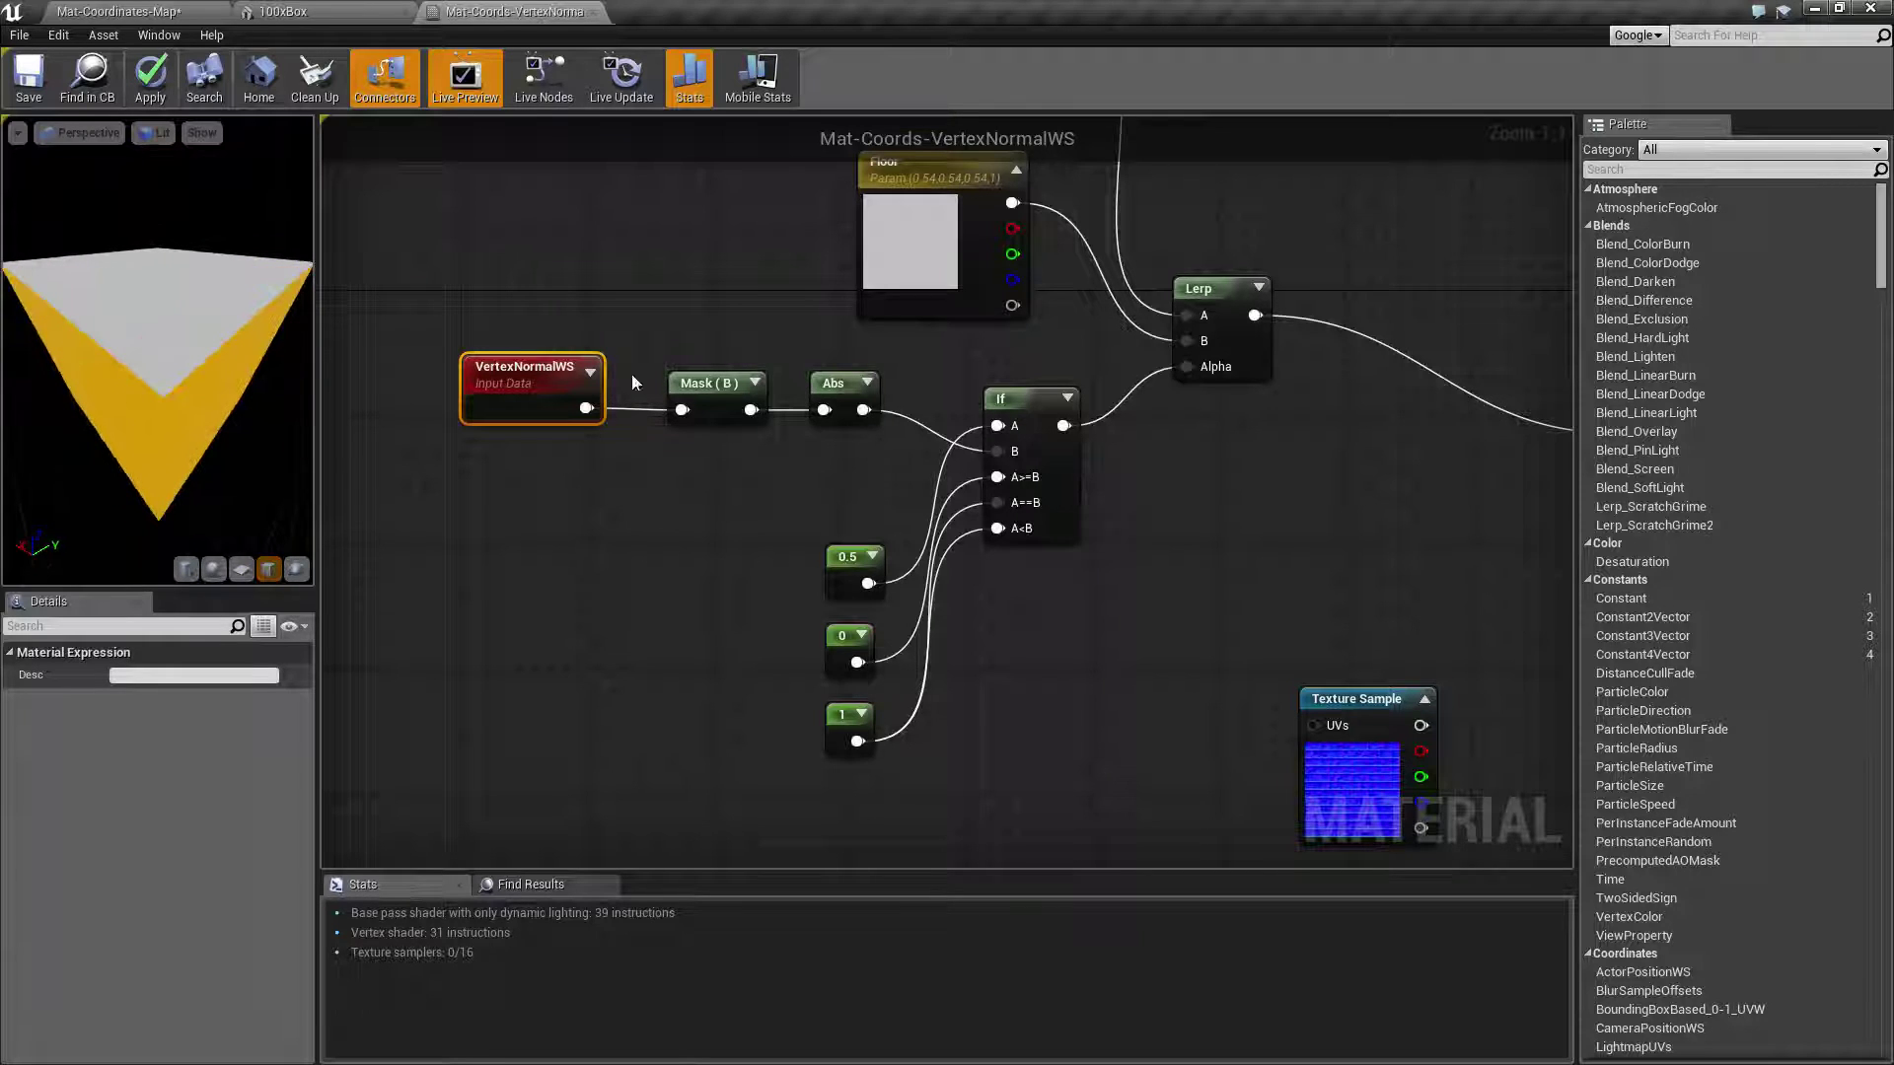
Review the Mask (B), Abs, If and 0.5 constant nodes, and the Wall and Floor colours feeding the Lerp.
click(710, 385)
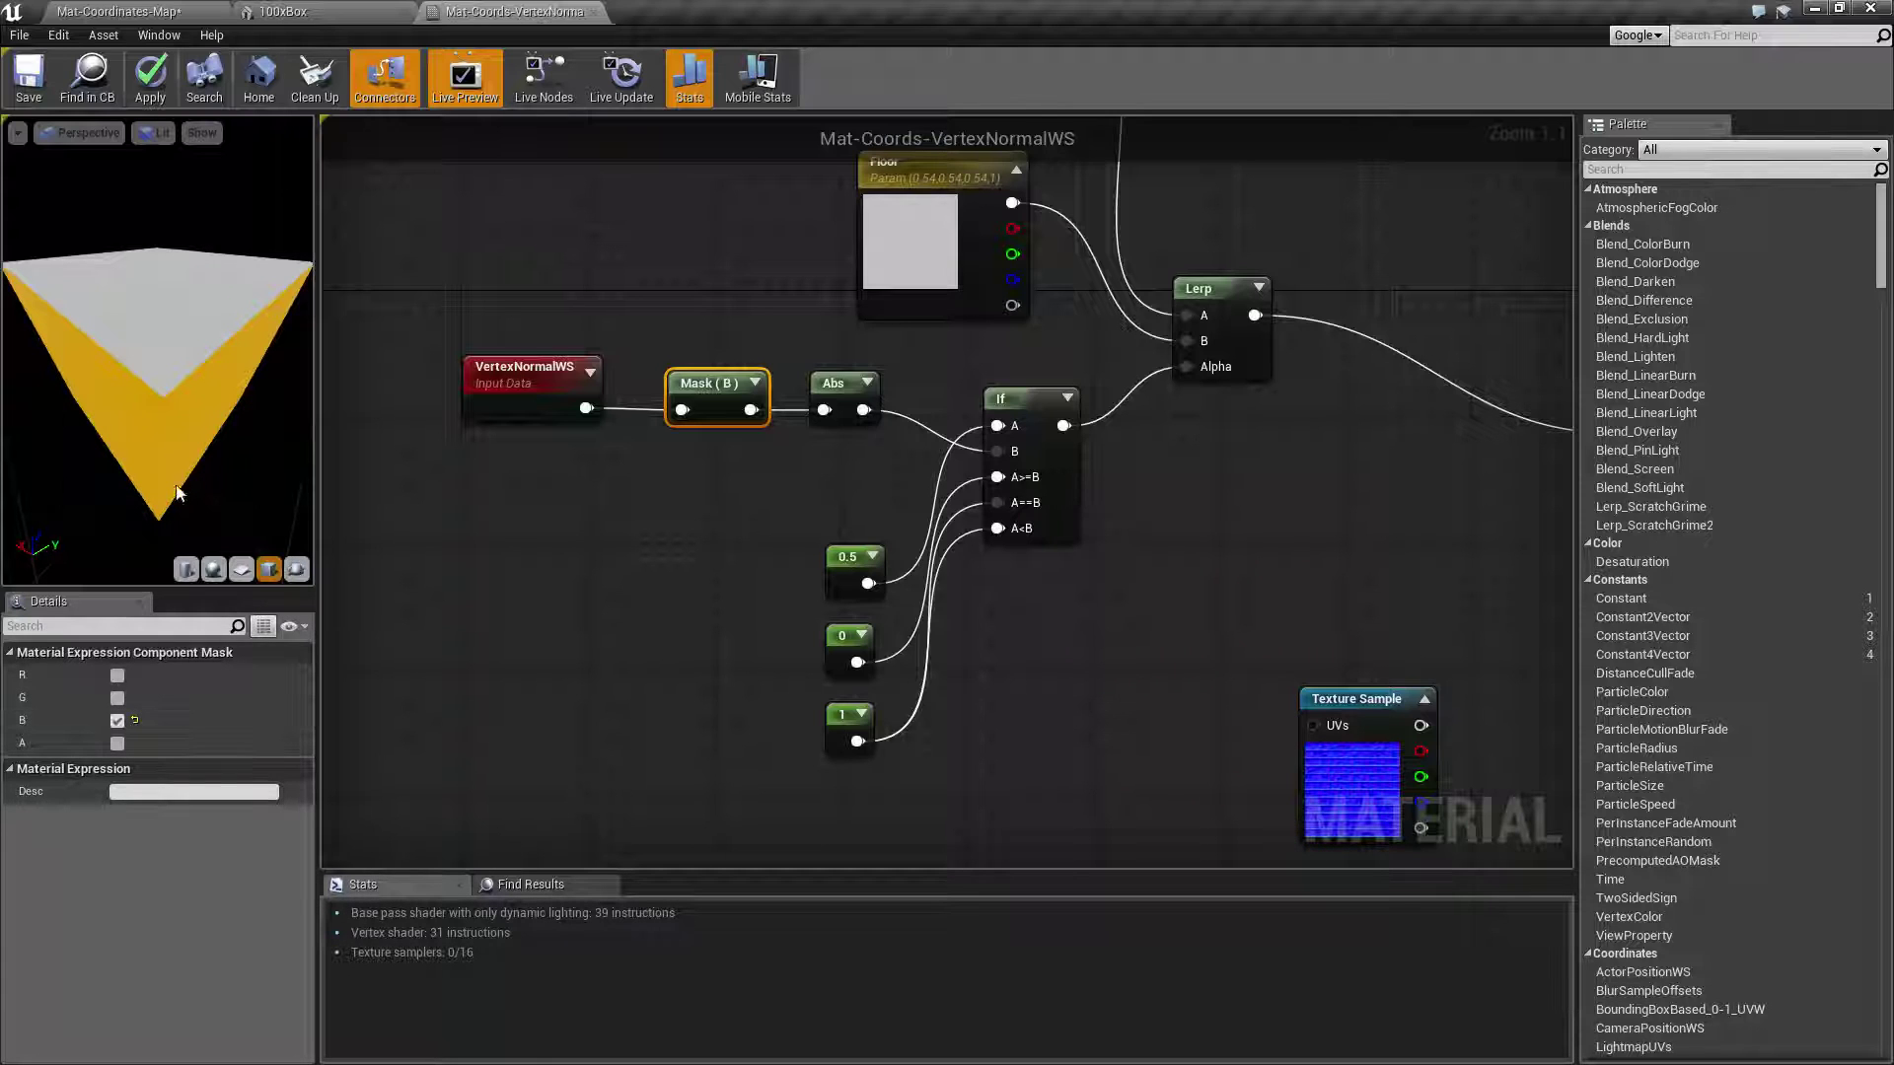
click(829, 418)
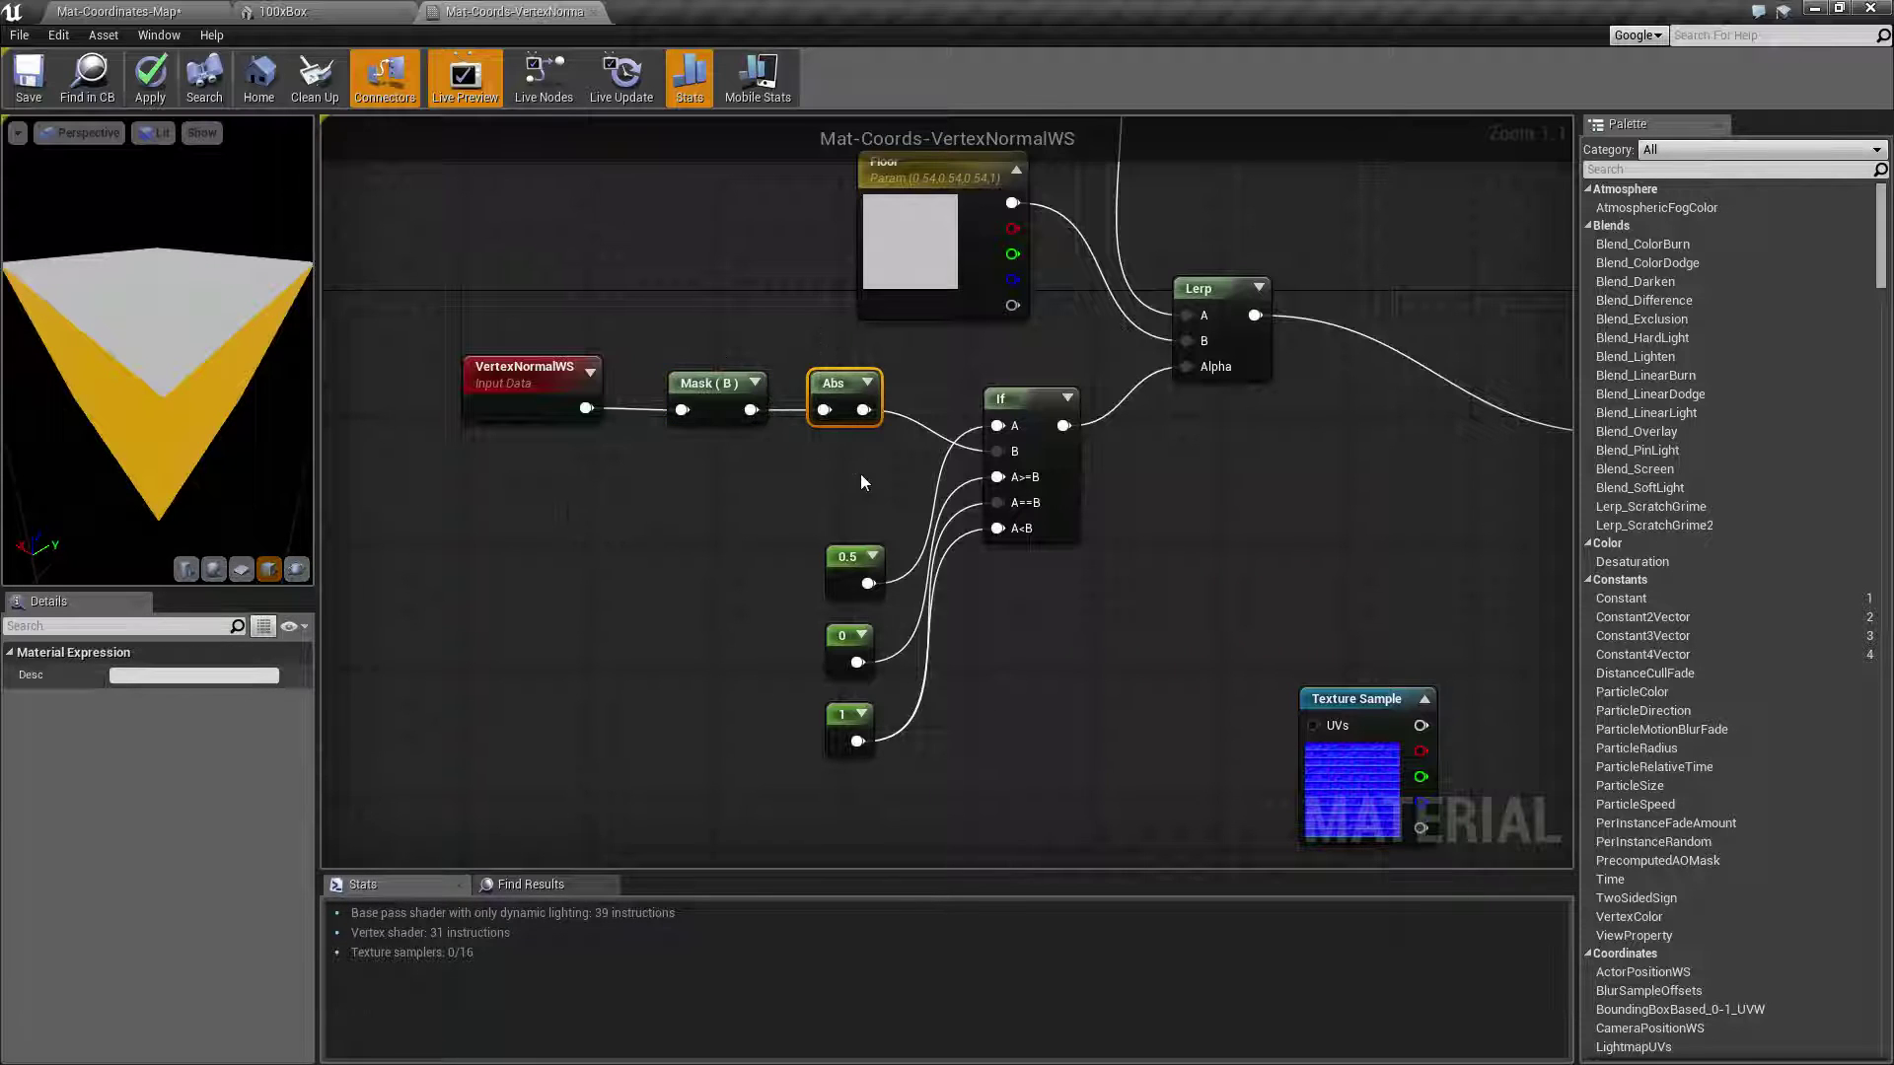
right_drag(861, 473, 728, 455)
drag(802, 333, 930, 578)
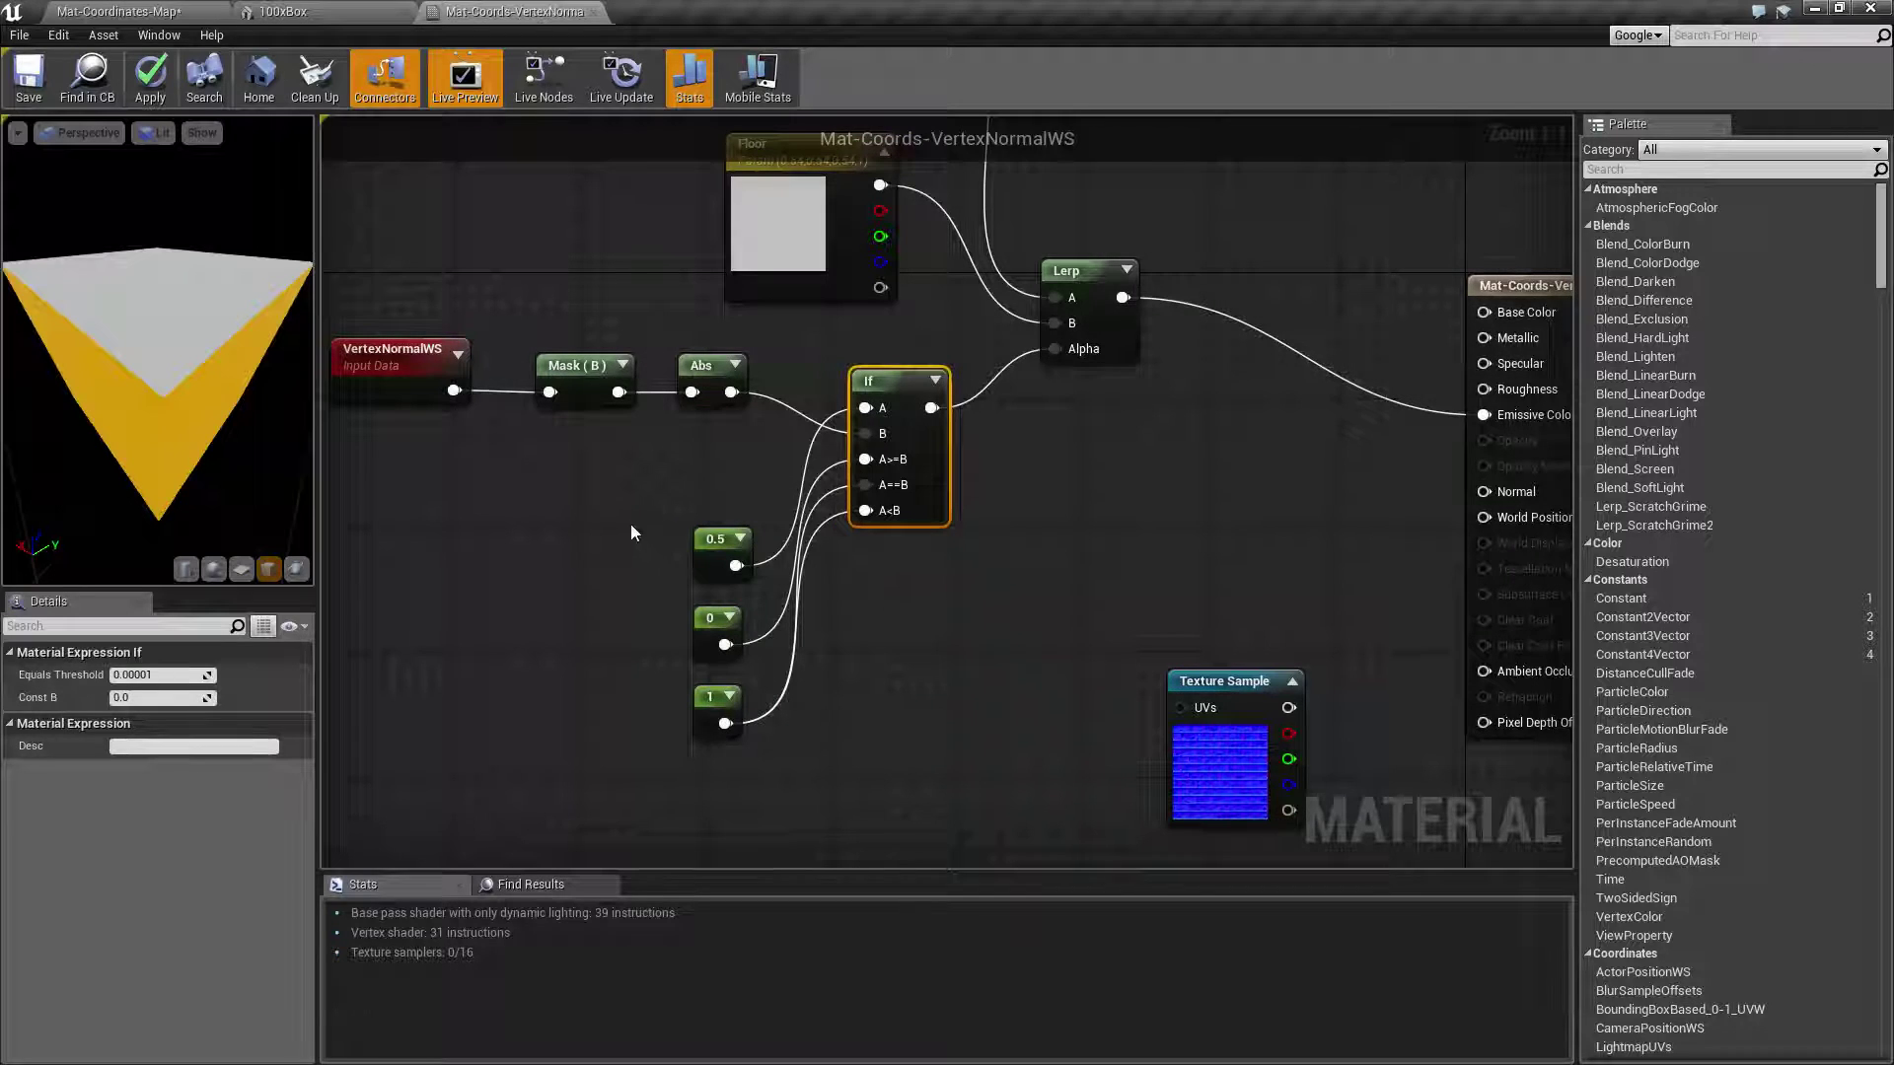
drag(628, 477, 735, 566)
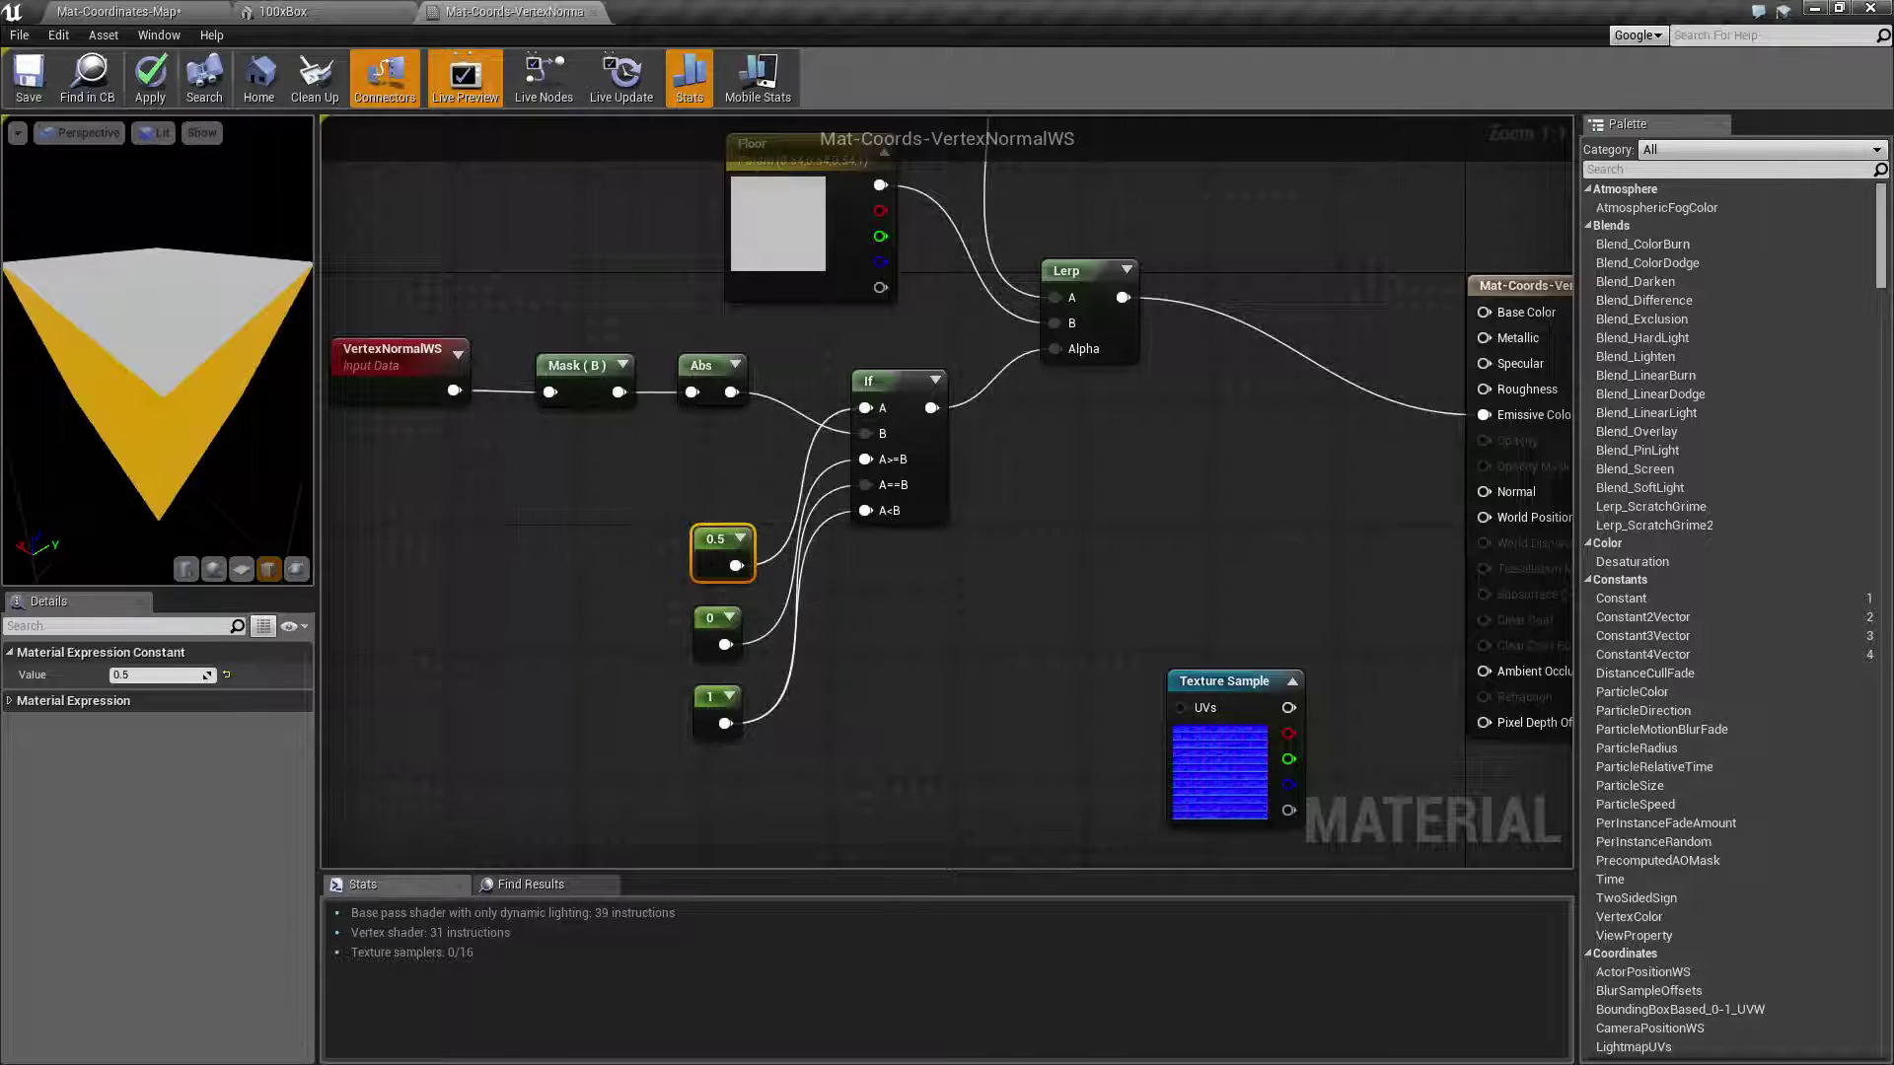
right_drag(829, 331, 752, 580)
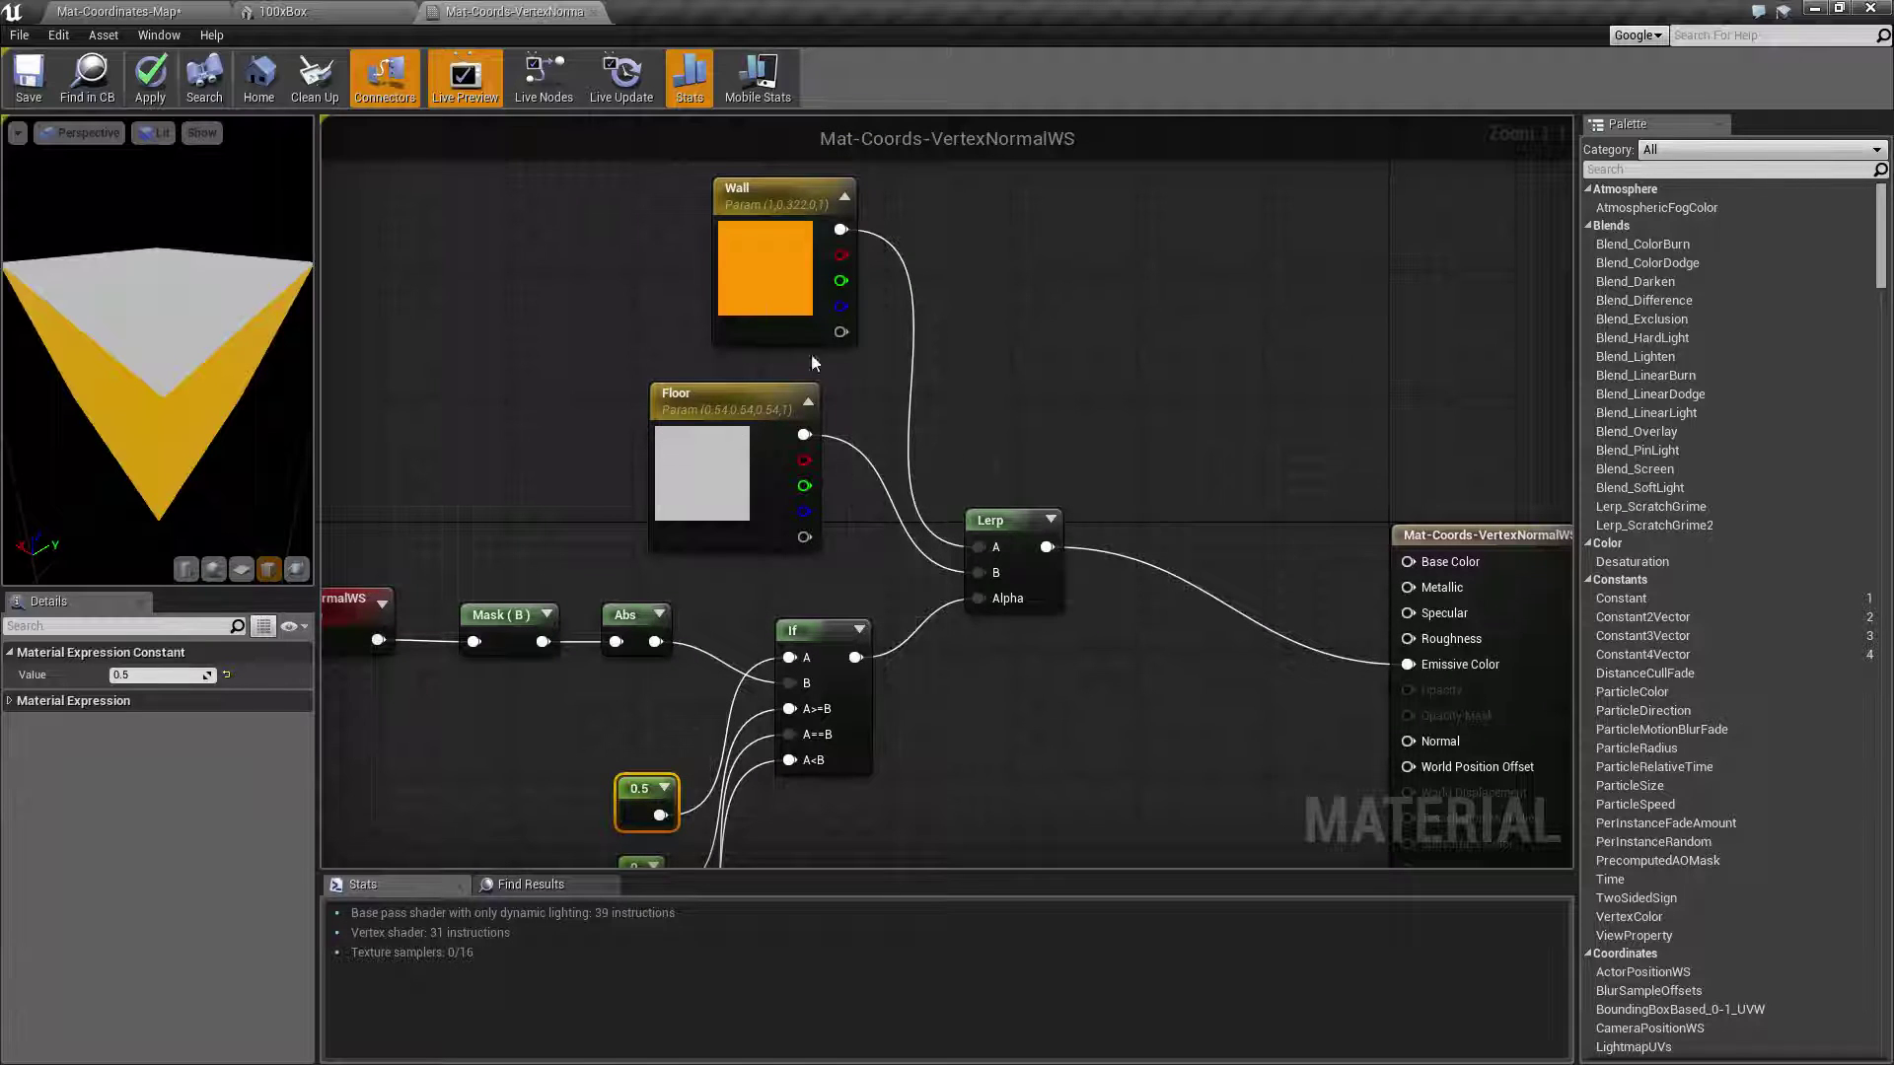
Apply the Mat-Coords-VertexNormalWS material with the Lerp driving Emissive Color and check the box in the level.
click(148, 10)
click(513, 11)
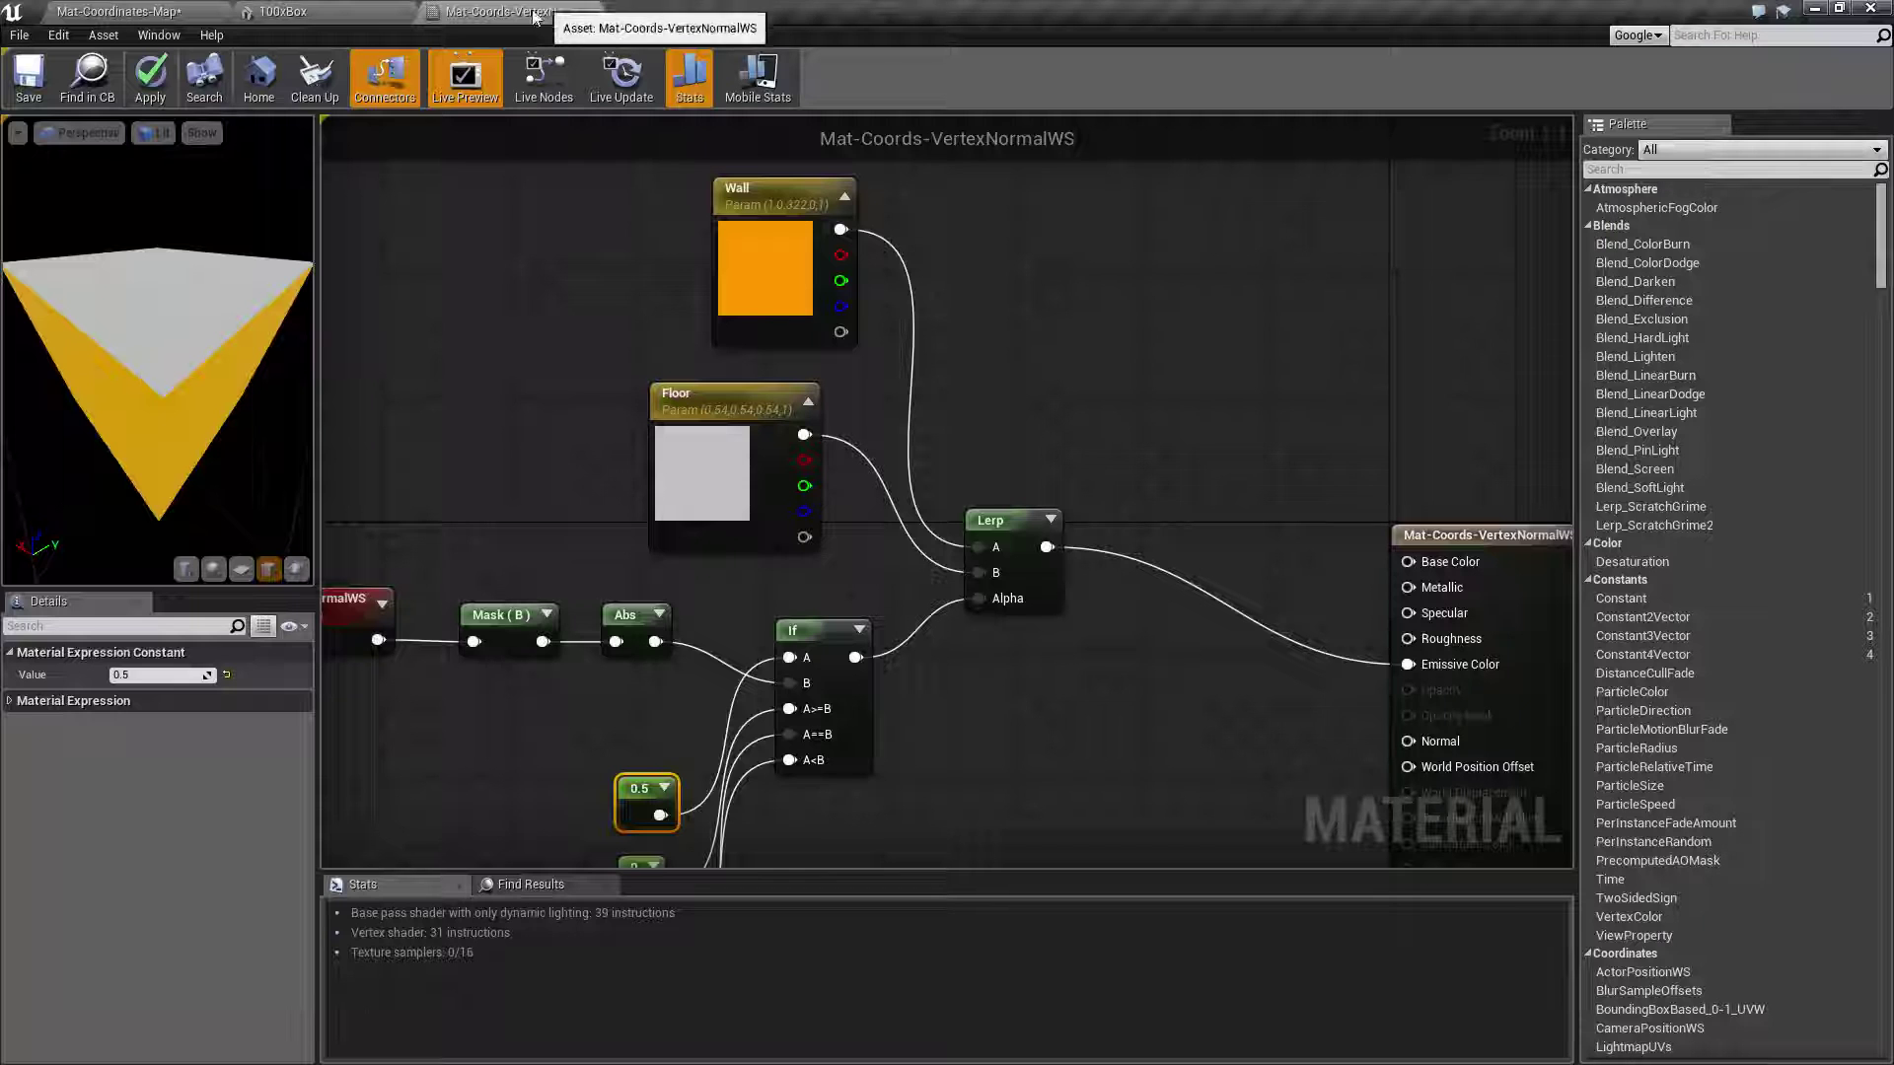
click(153, 77)
click(148, 12)
right_drag(552, 326, 591, 287)
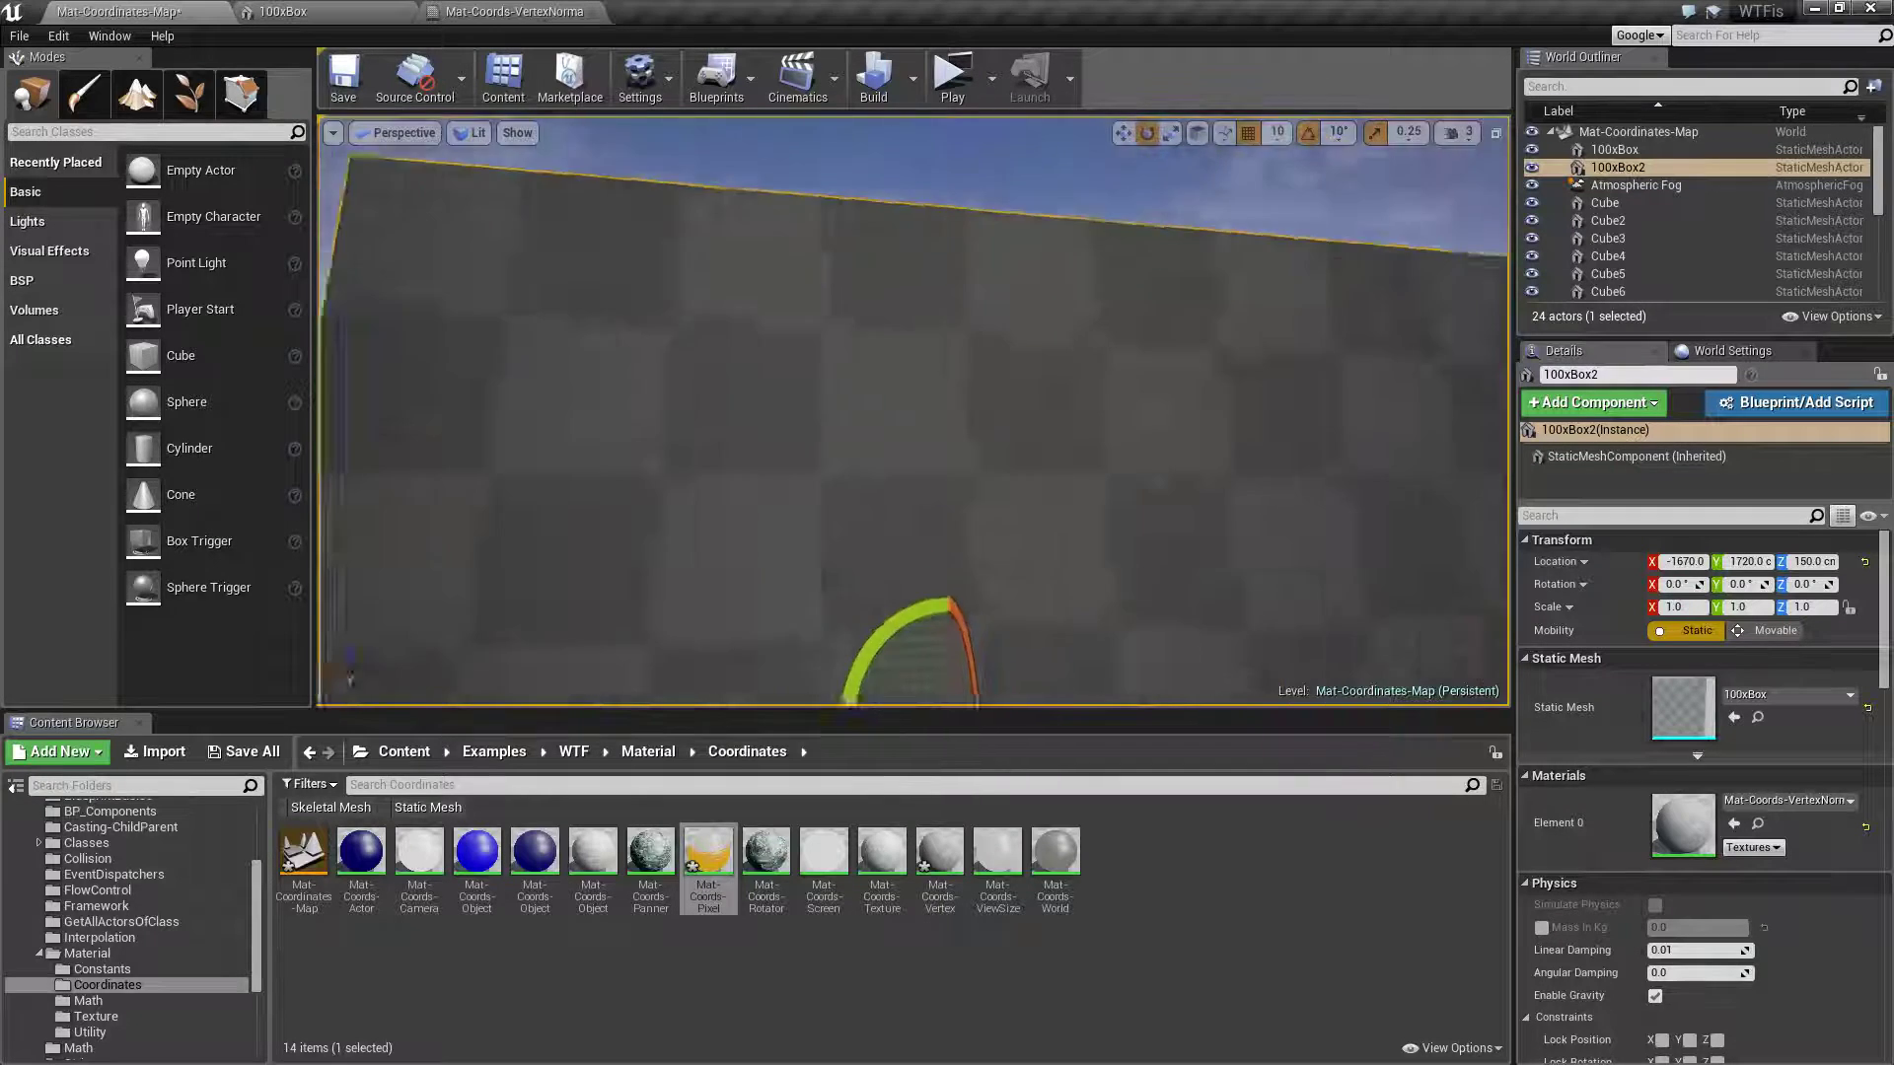
mouse_move(1149, 243)
right_down()
mouse_move(1149, 375)
mouse_move(1149, 243)
right_up()
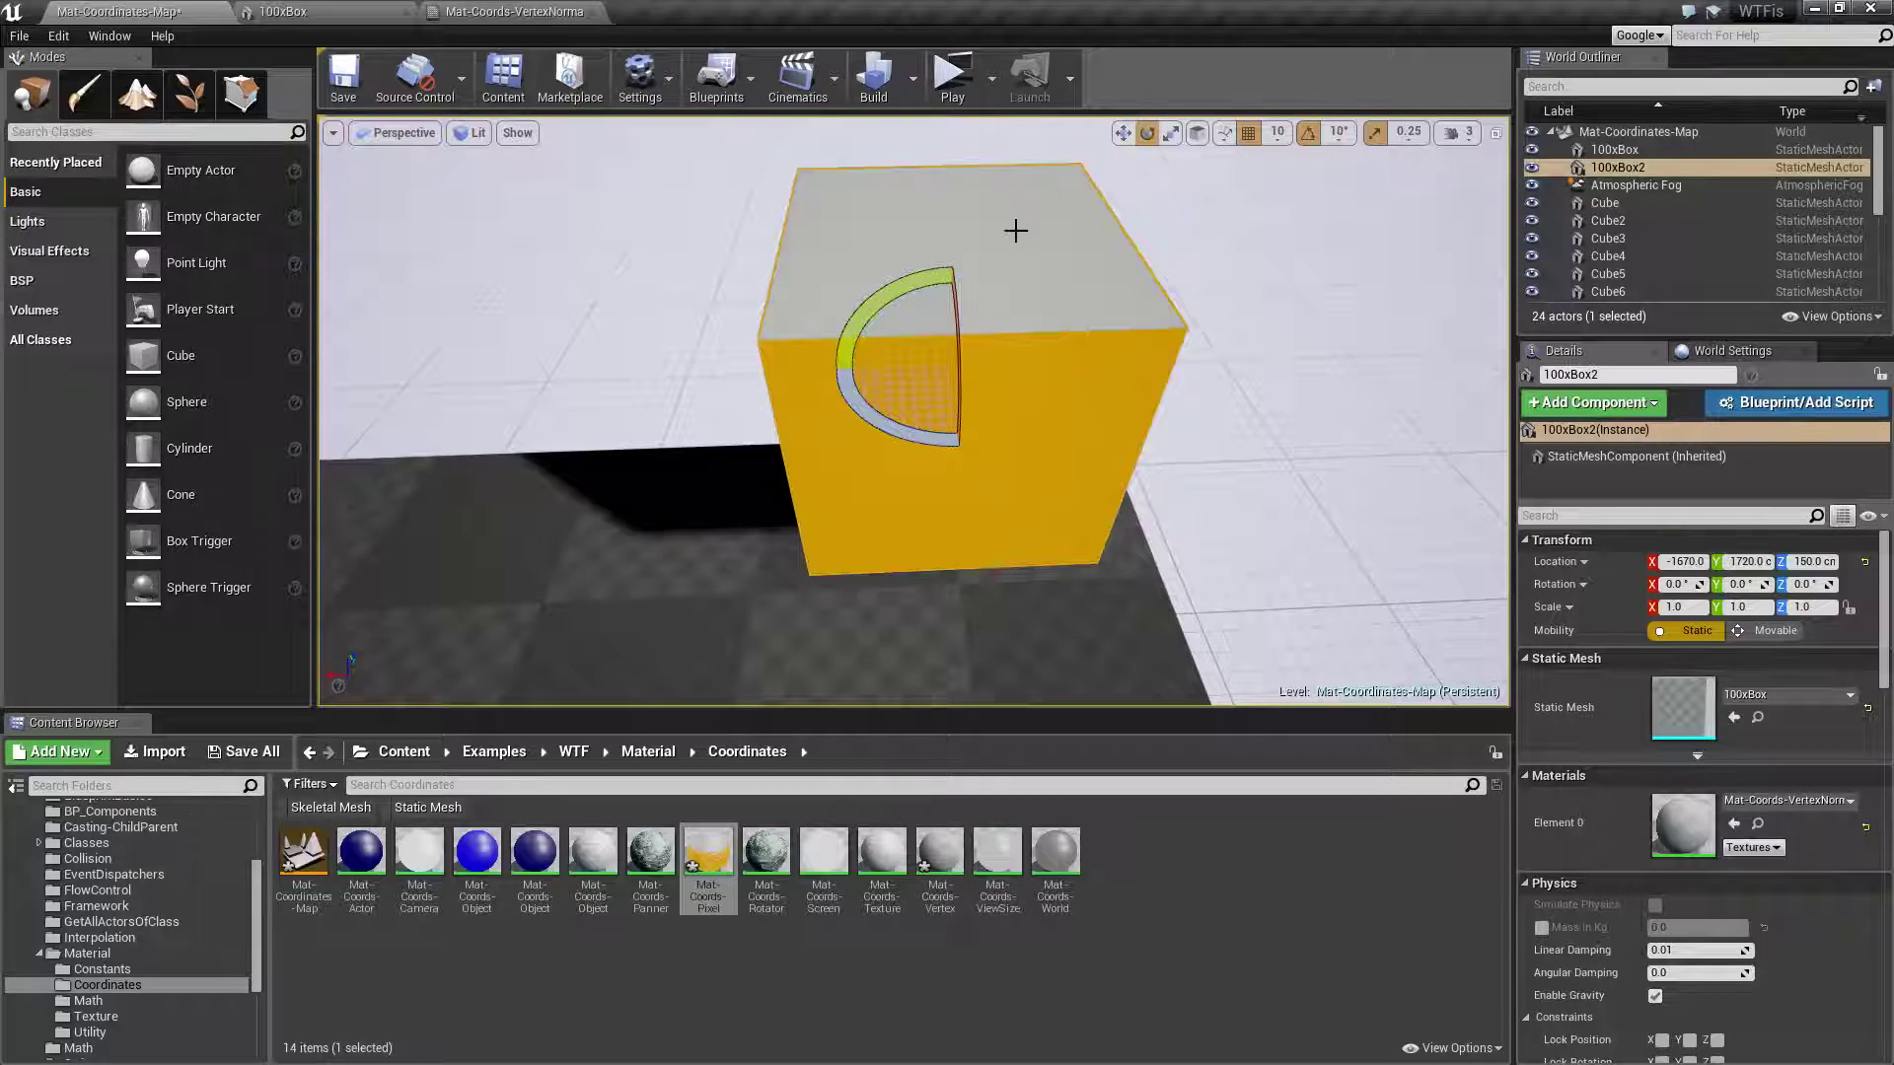
Inspect 100xBox2 from several sides and tilt it about 40° around its Y axis, watching its face colours.
key(Escape)
click(1069, 401)
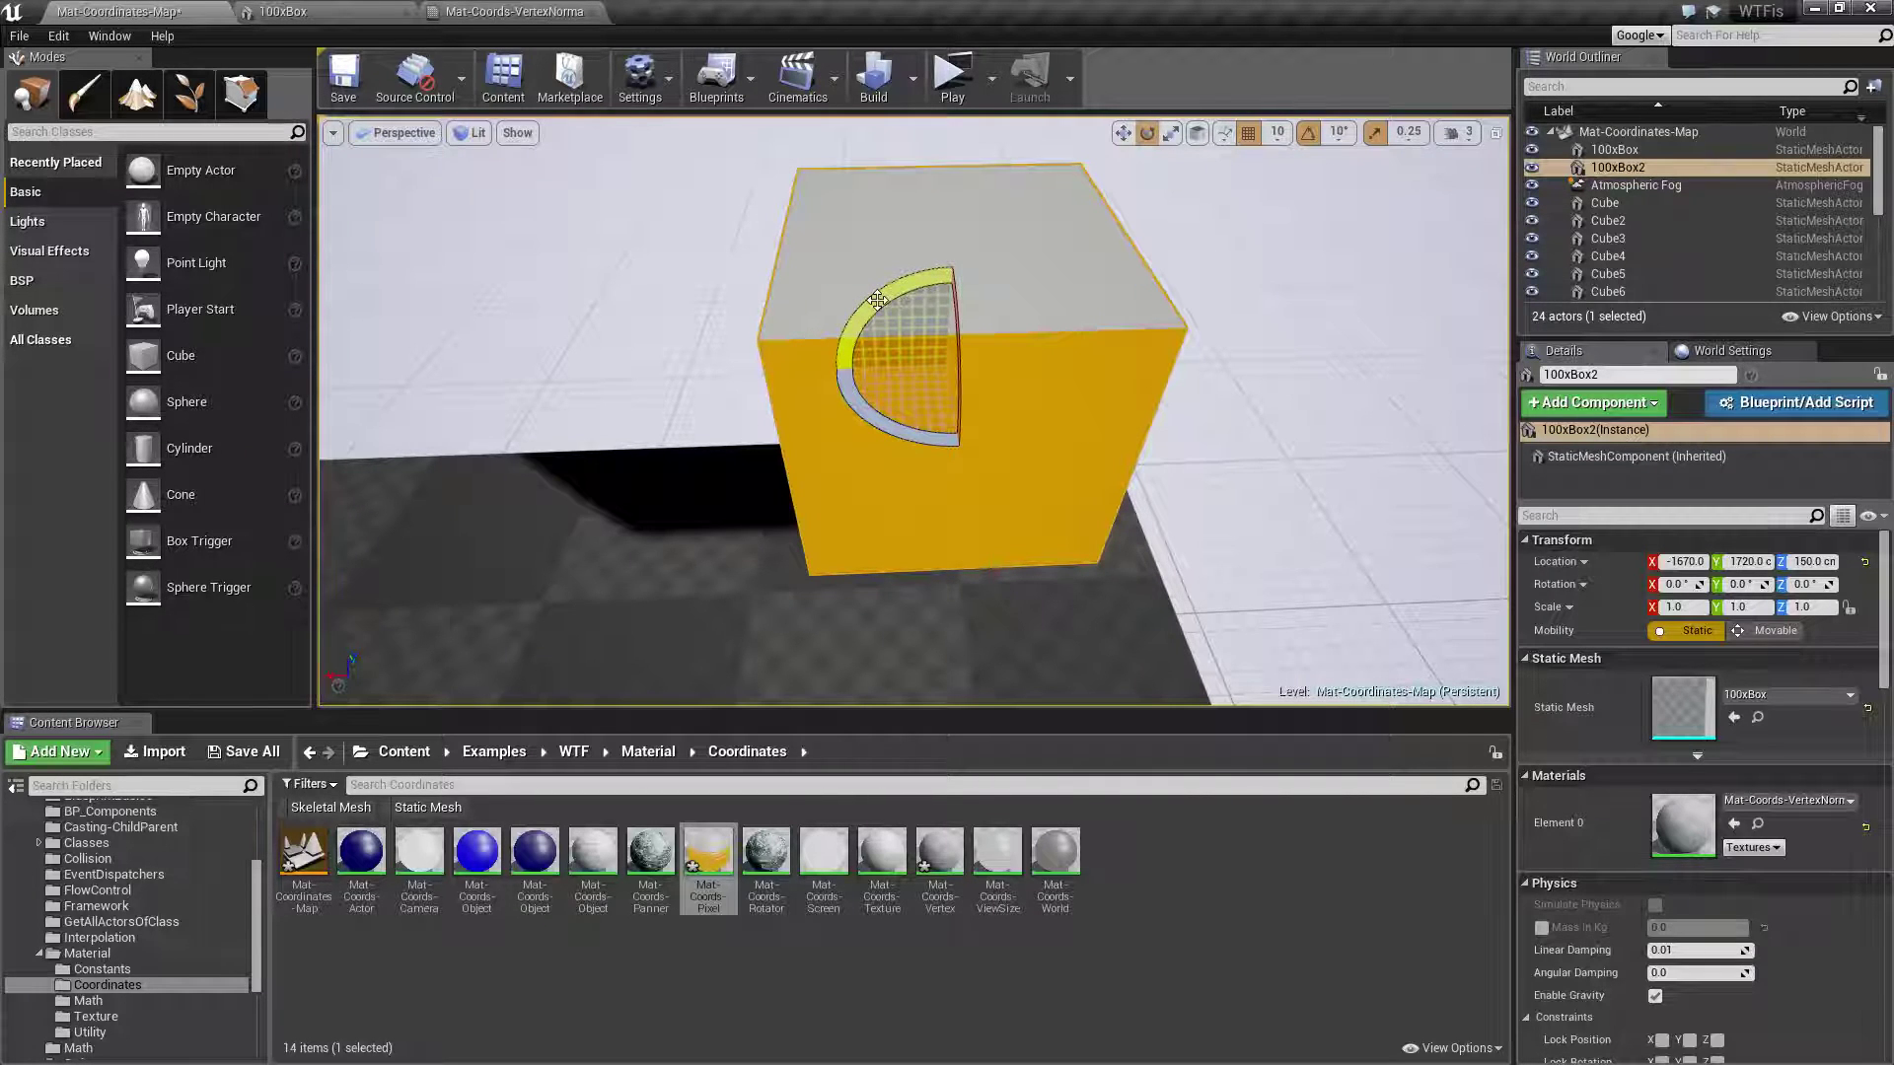
right_drag(933, 261, 996, 263)
alt+drag(947, 237, 825, 224)
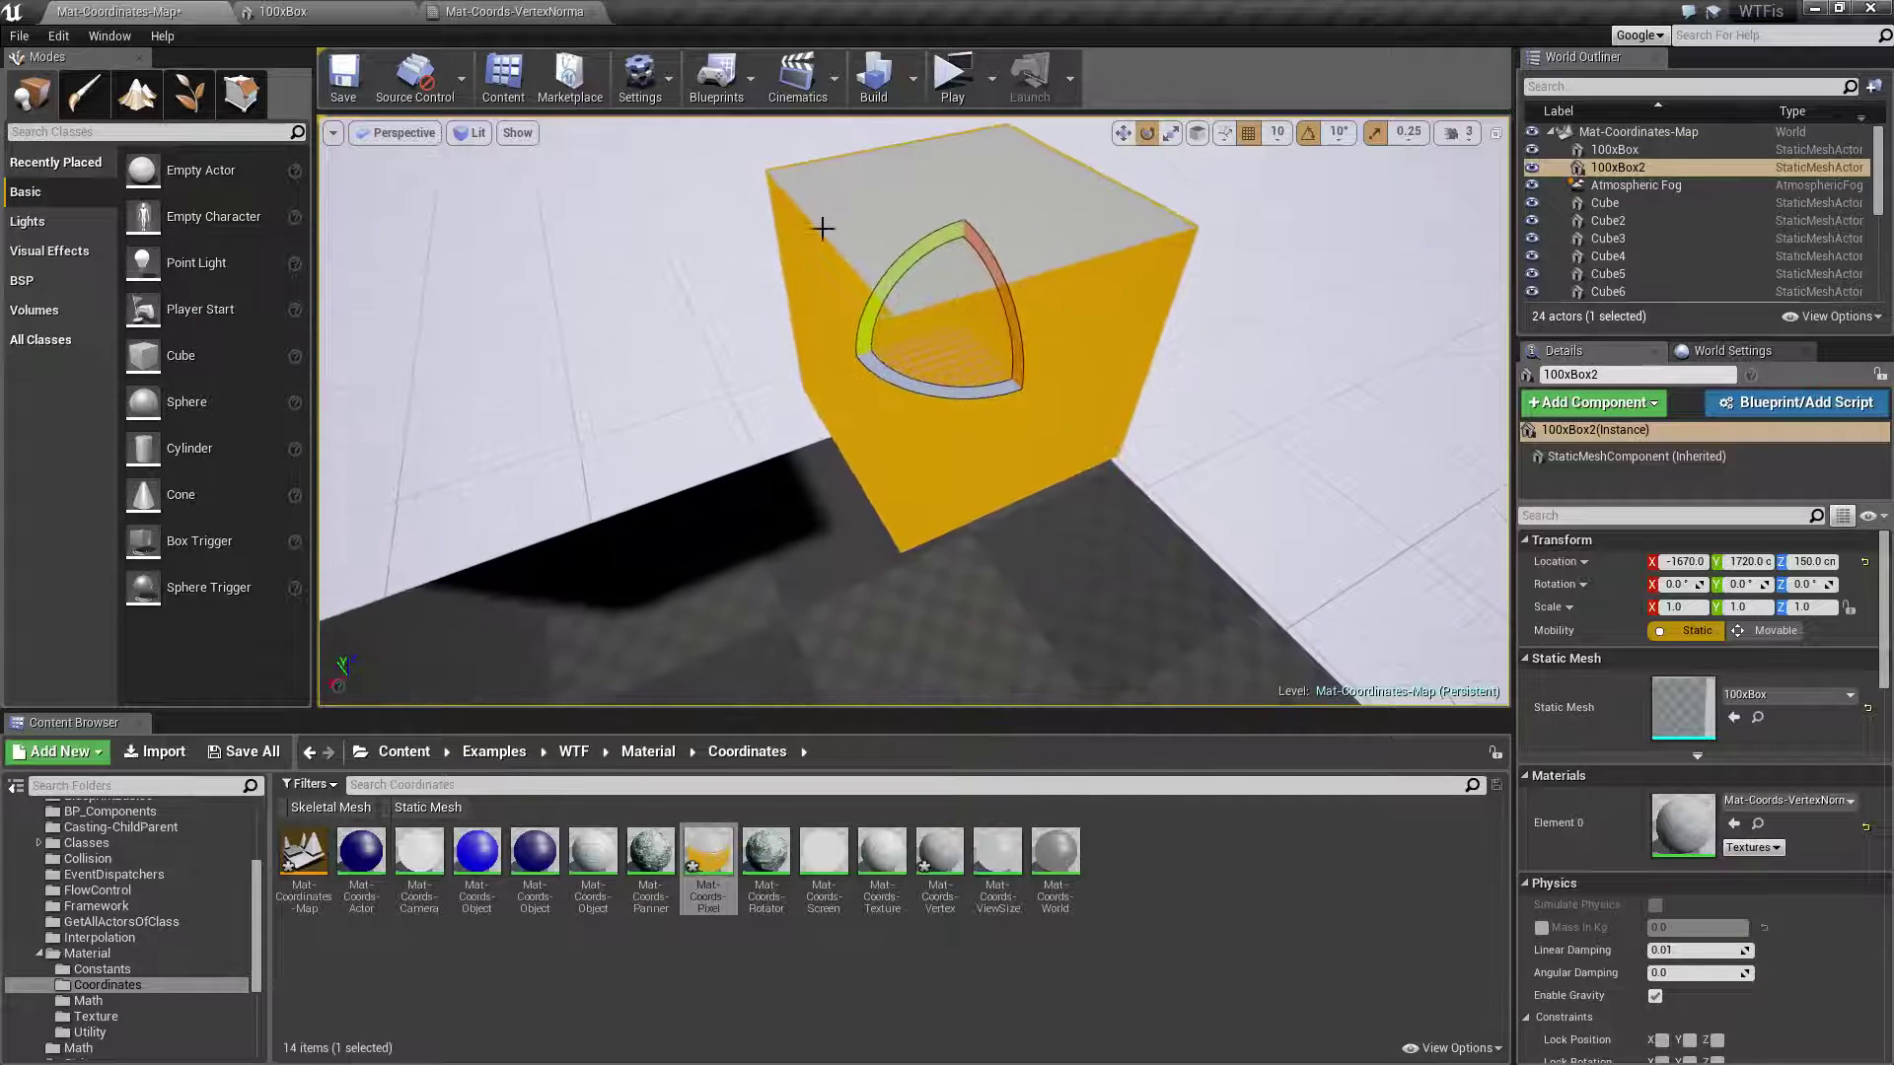
alt+drag(911, 360, 804, 357)
alt+drag(1014, 345, 970, 287)
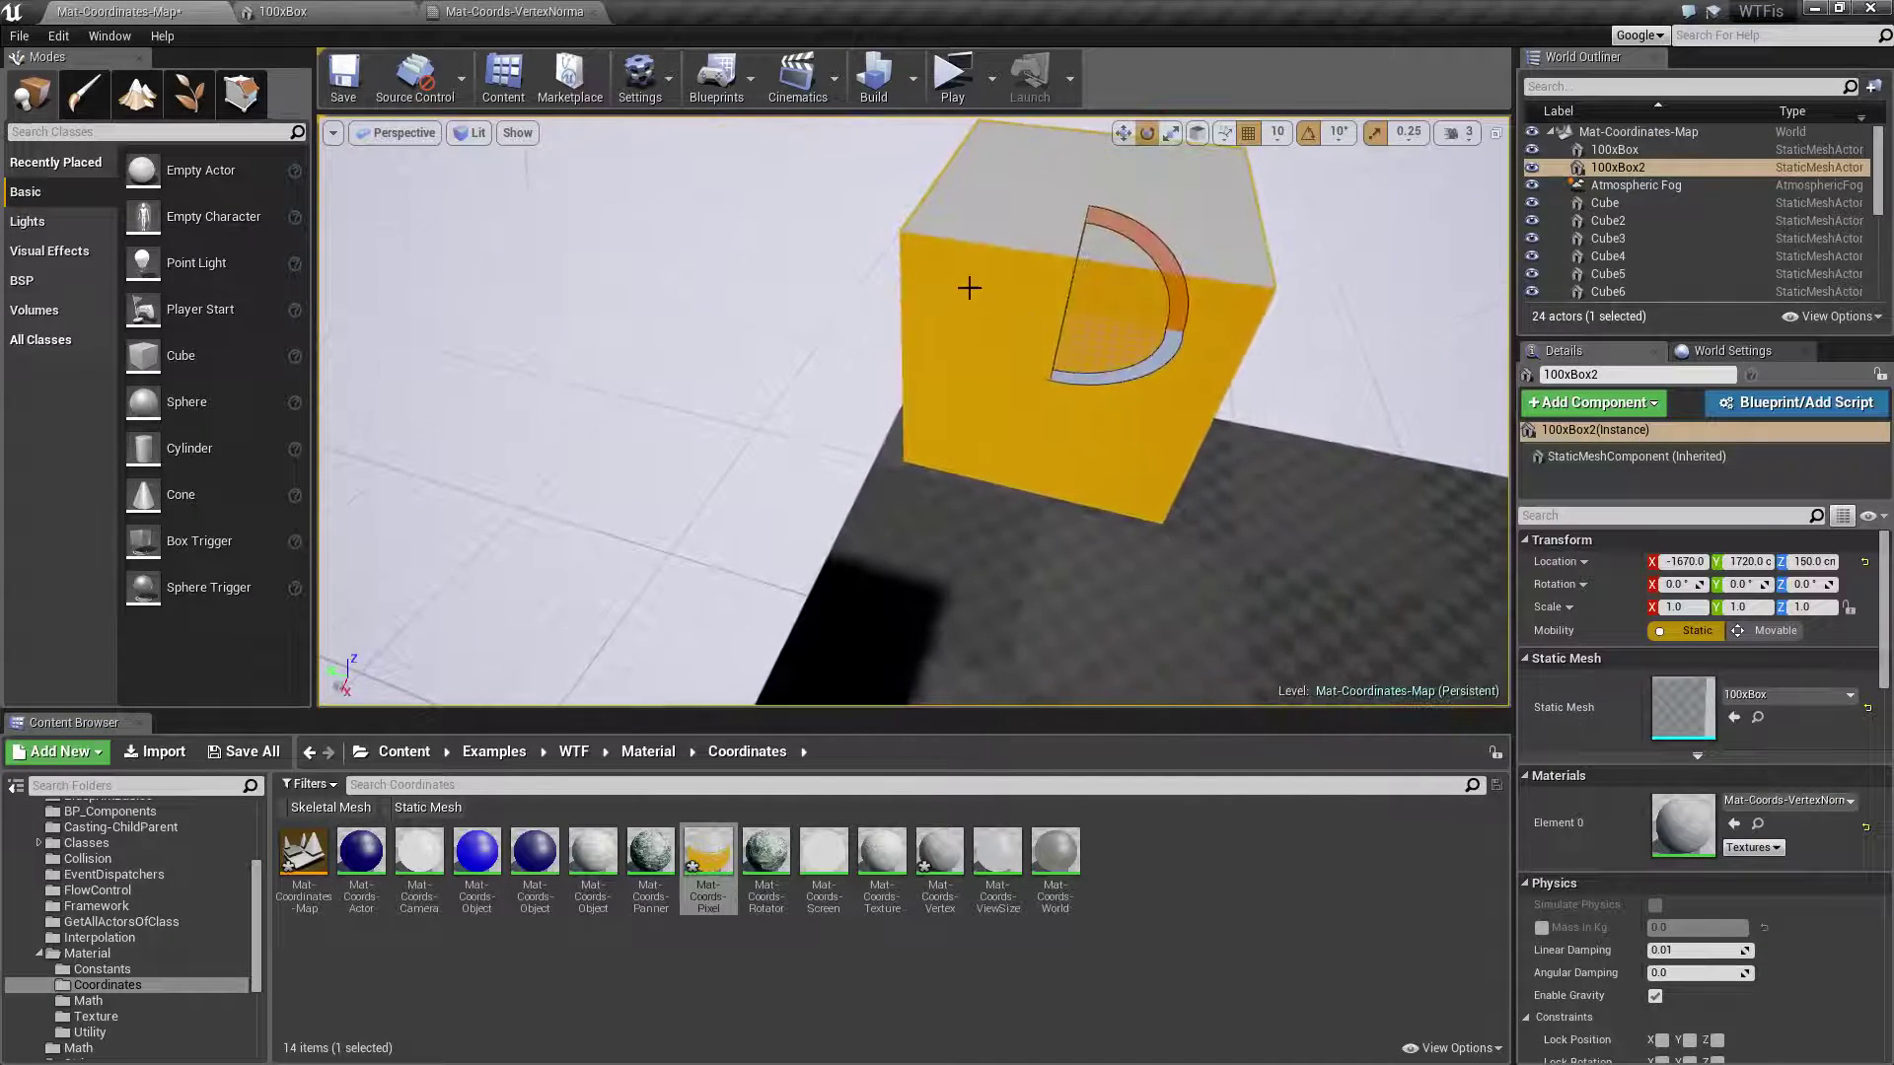
alt+drag(1266, 404, 1016, 395)
drag(874, 406, 909, 345)
alt+drag(1023, 507, 698, 430)
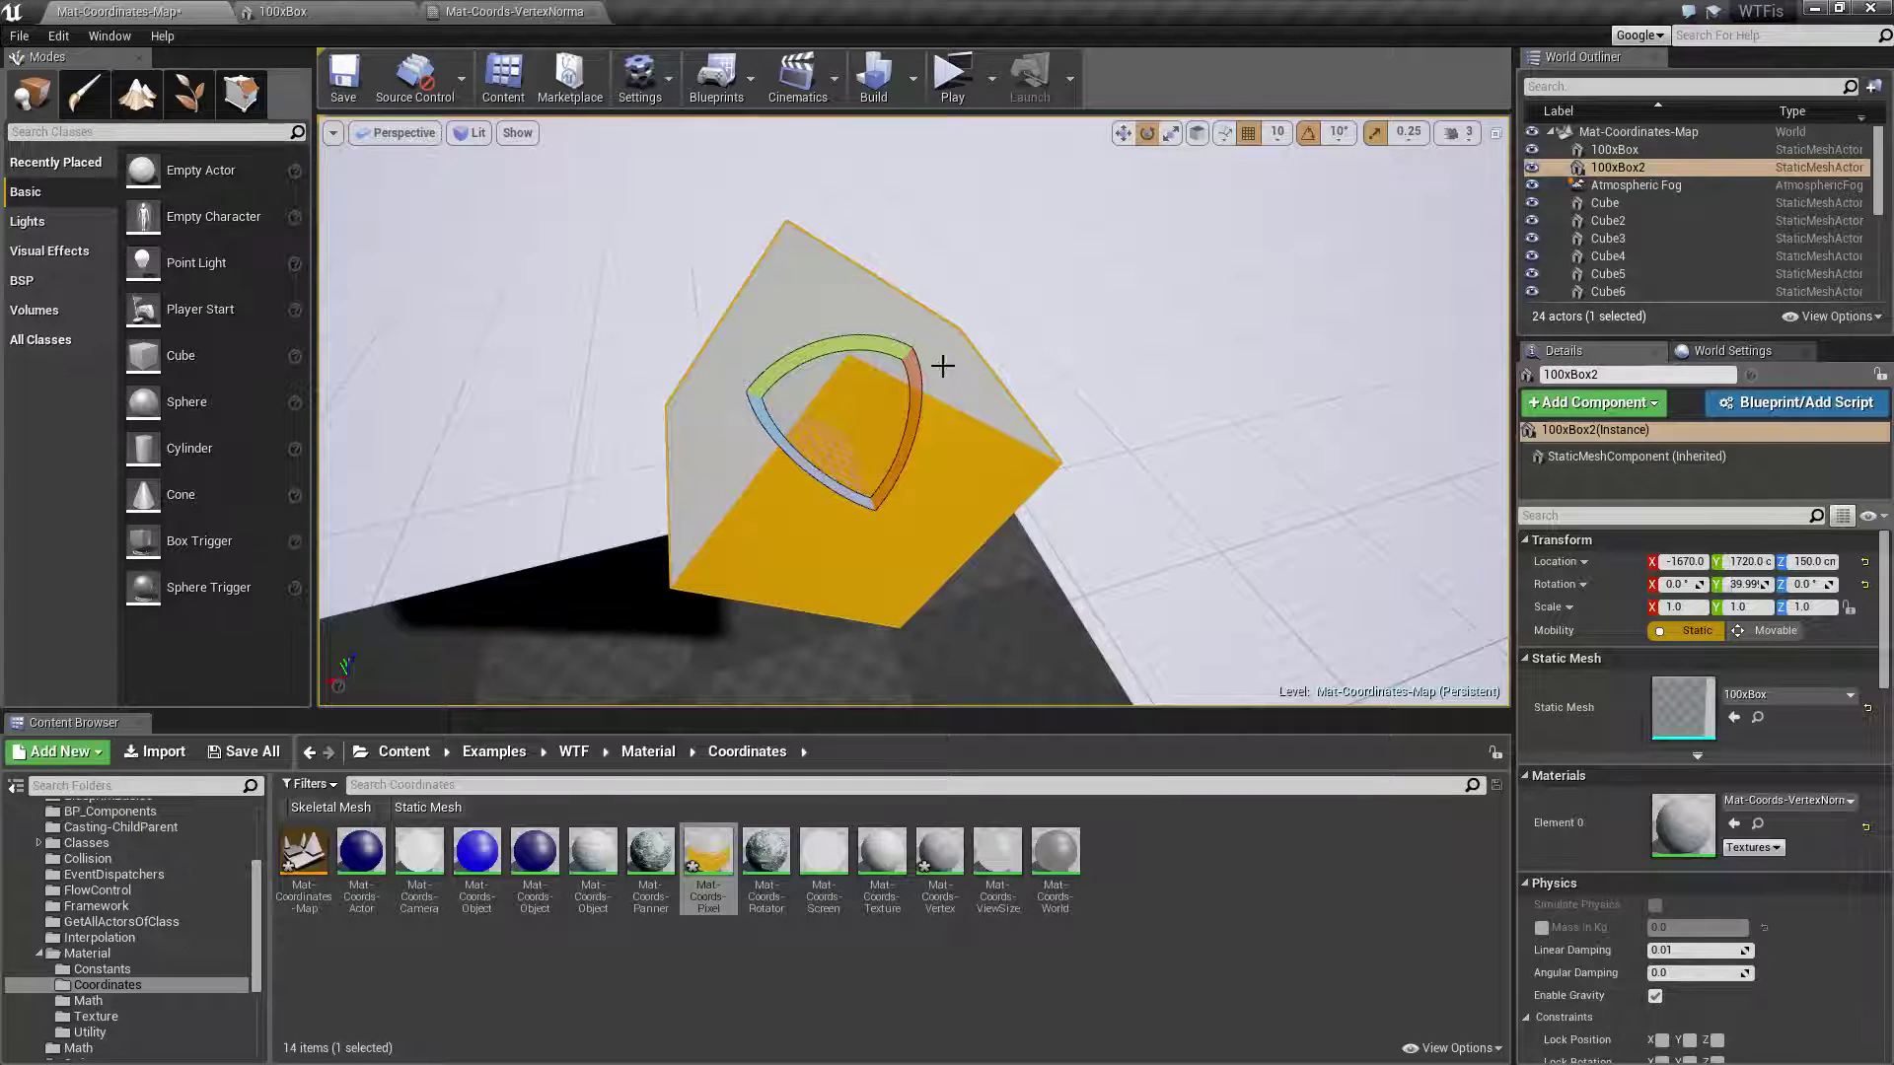
Rotate the tilted box back to 0° around its Y axis.
drag(836, 347, 725, 410)
mouse_move(836, 216)
mouse_down()
mouse_move(873, 225)
mouse_move(804, 208)
mouse_move(868, 225)
mouse_up()
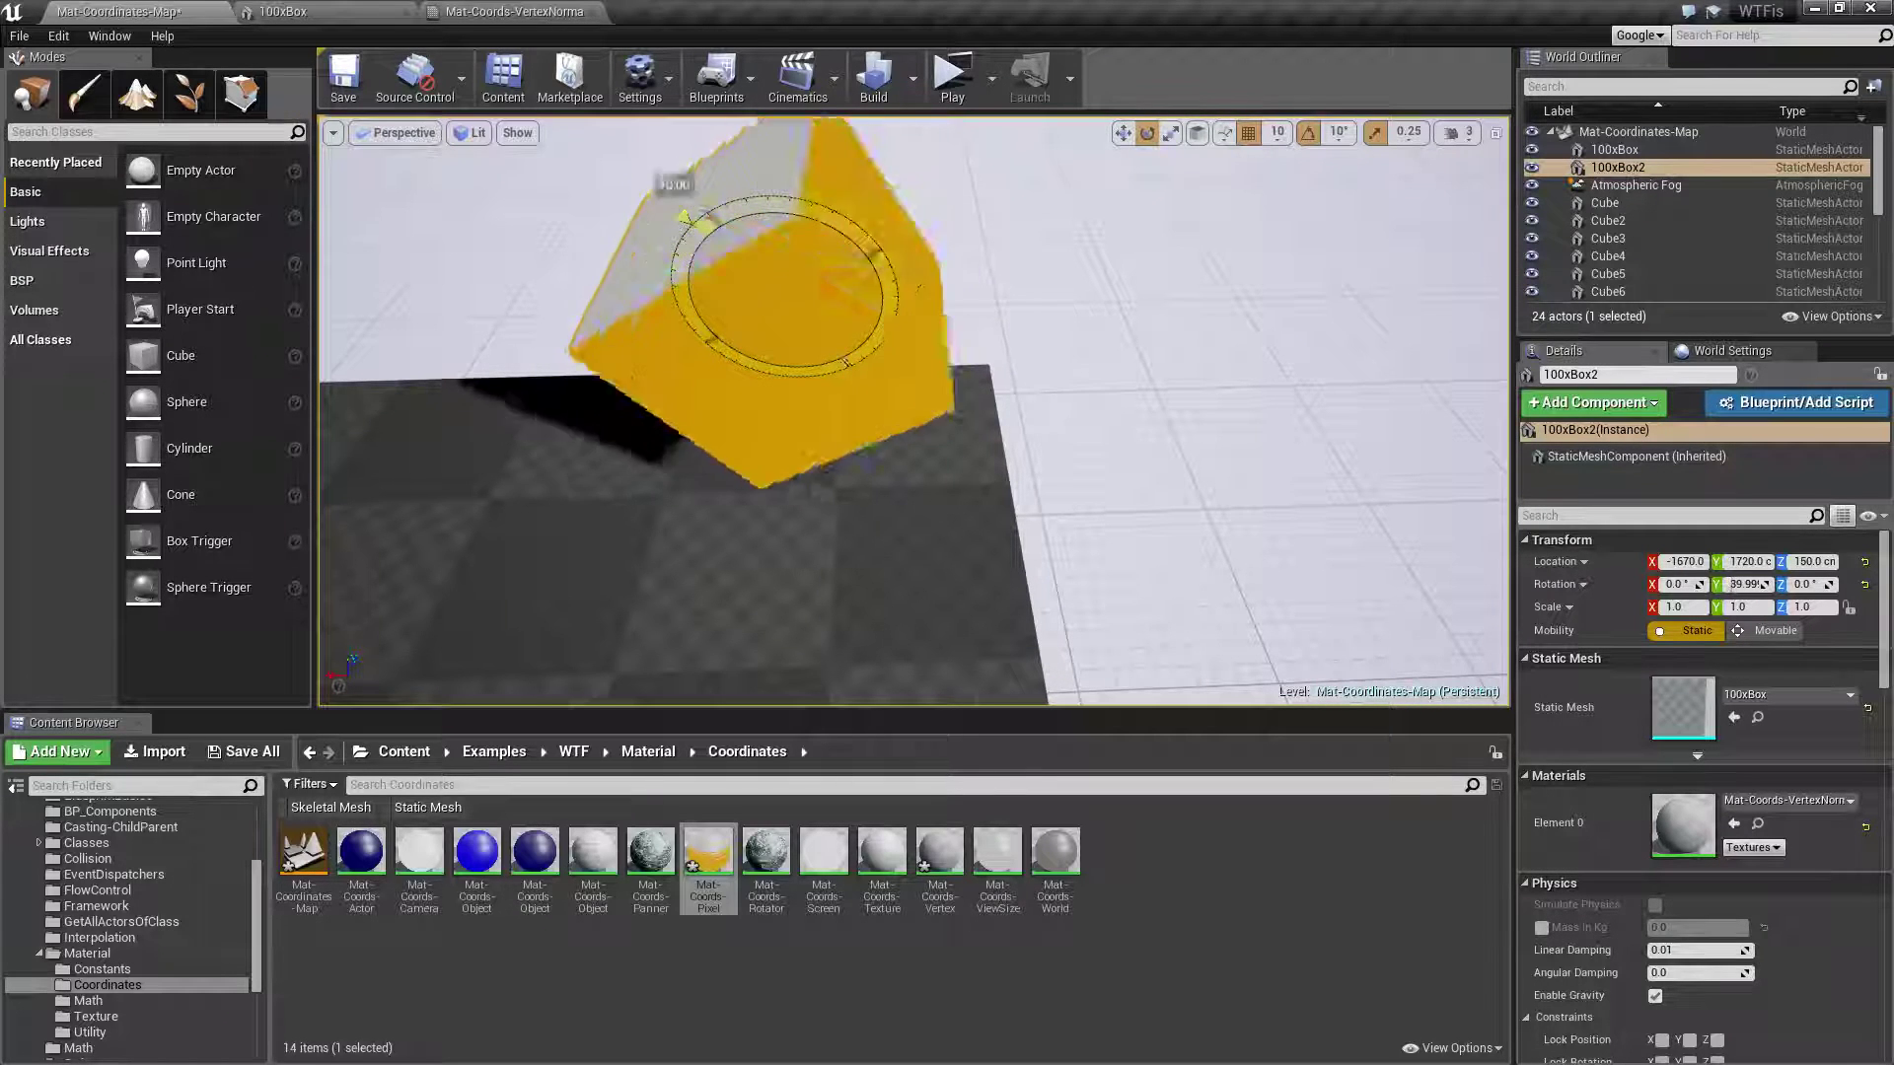
drag(698, 232, 967, 221)
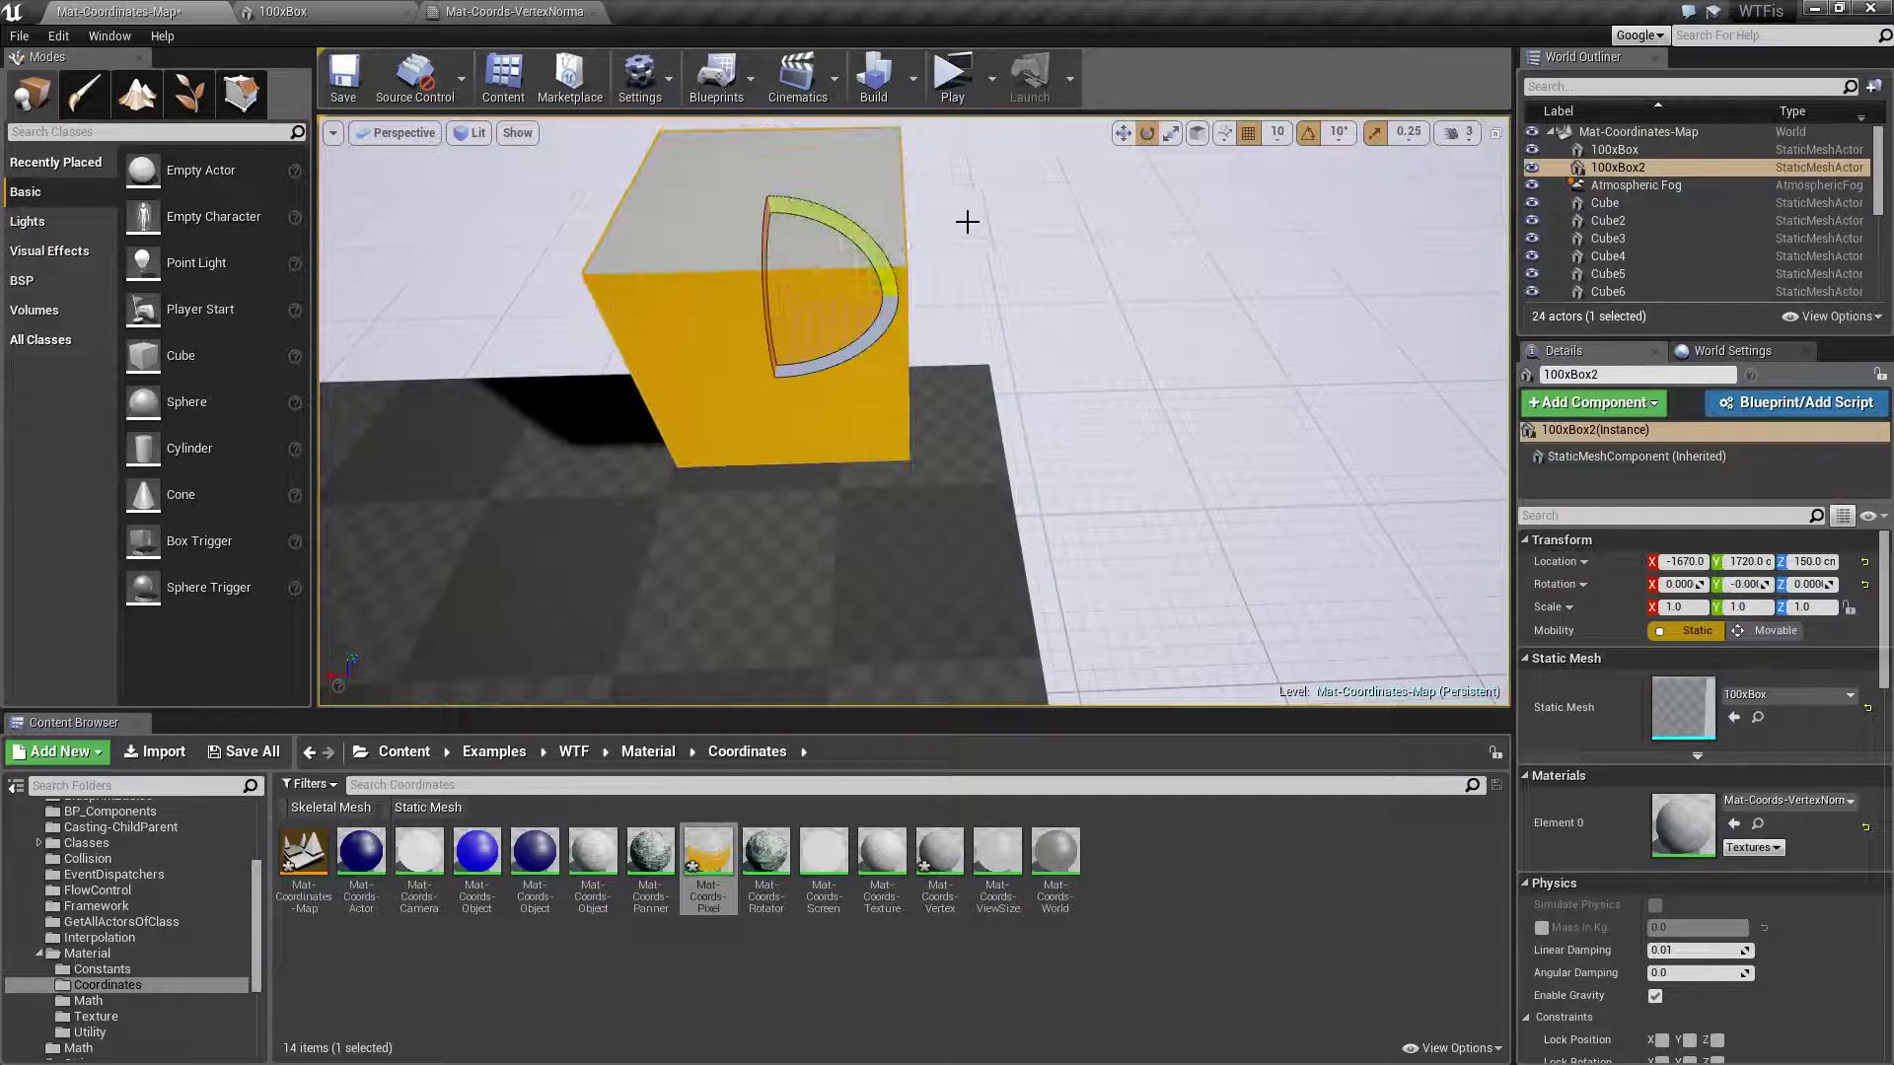
Tilt the box about 40° around its X axis and turn it further around its Y axis, checking the face colours.
drag(772, 284, 1003, 214)
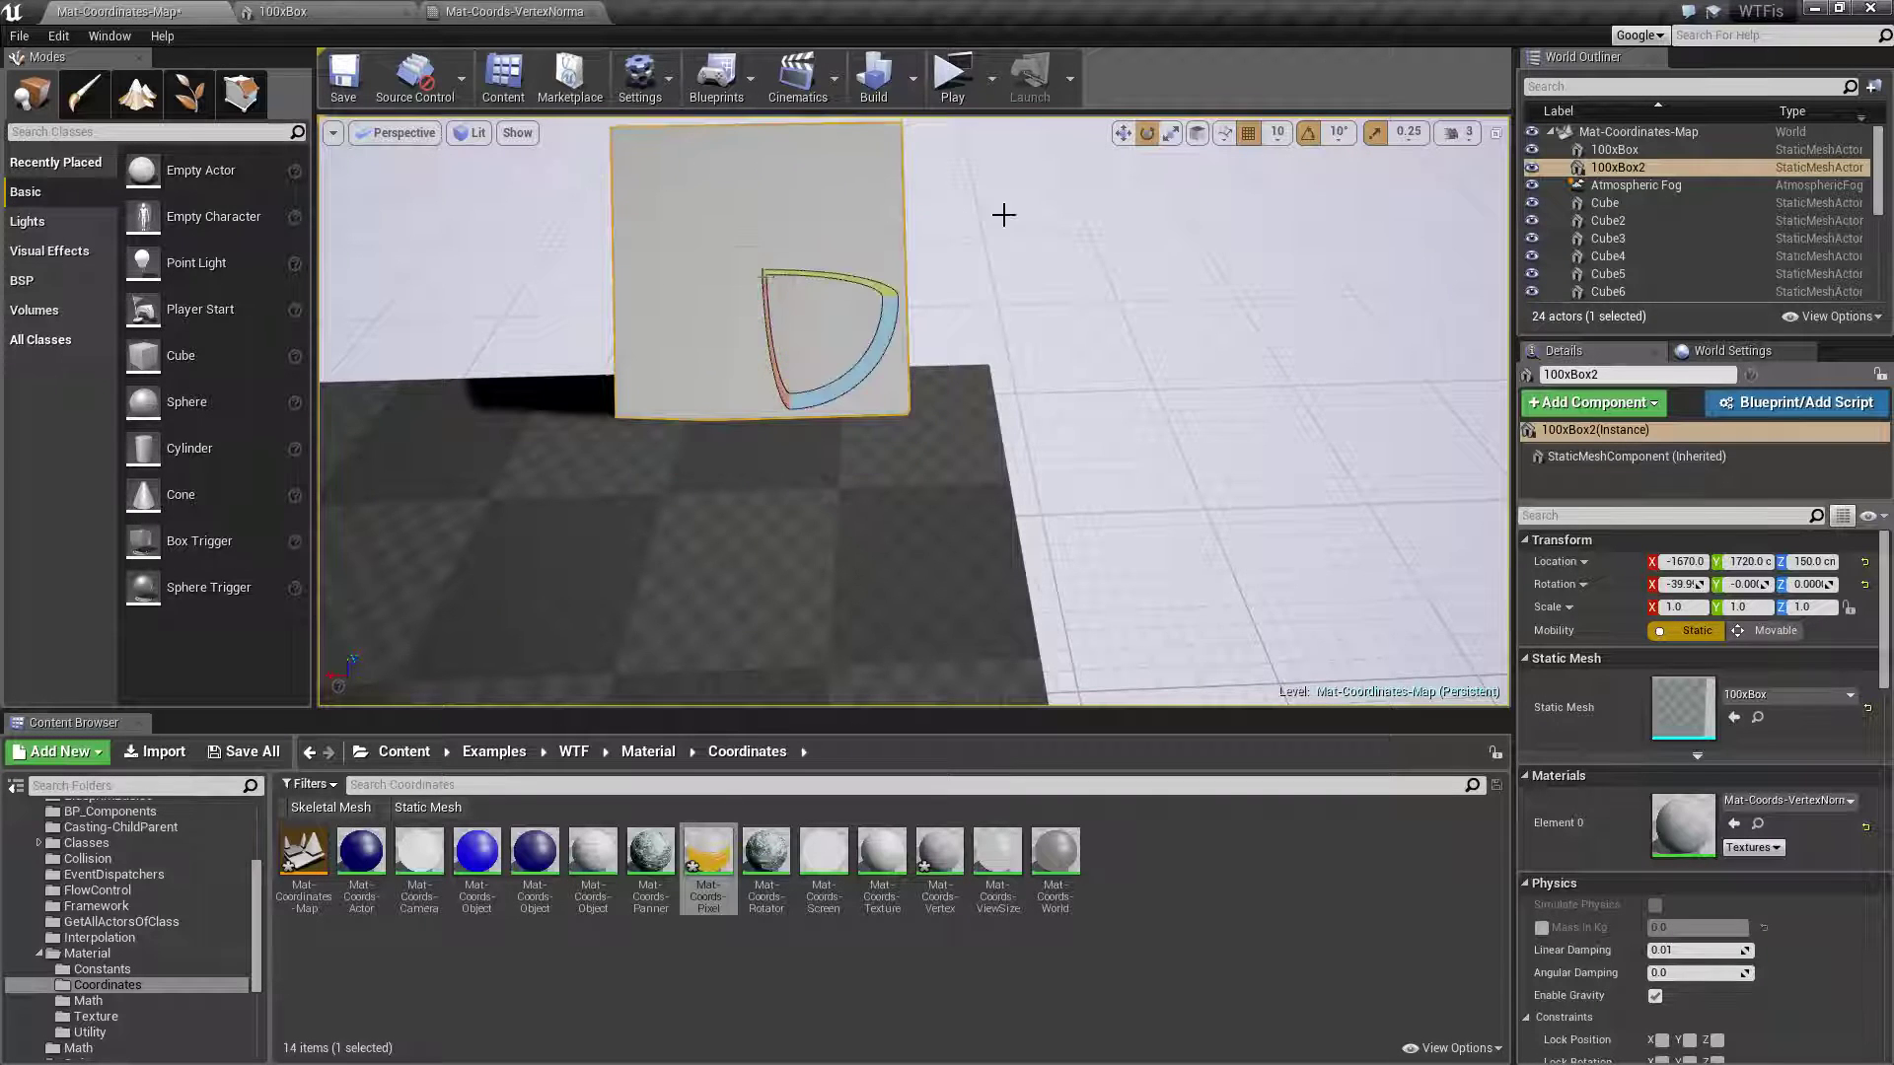
key(d)
right_drag(1004, 214, 734, 232)
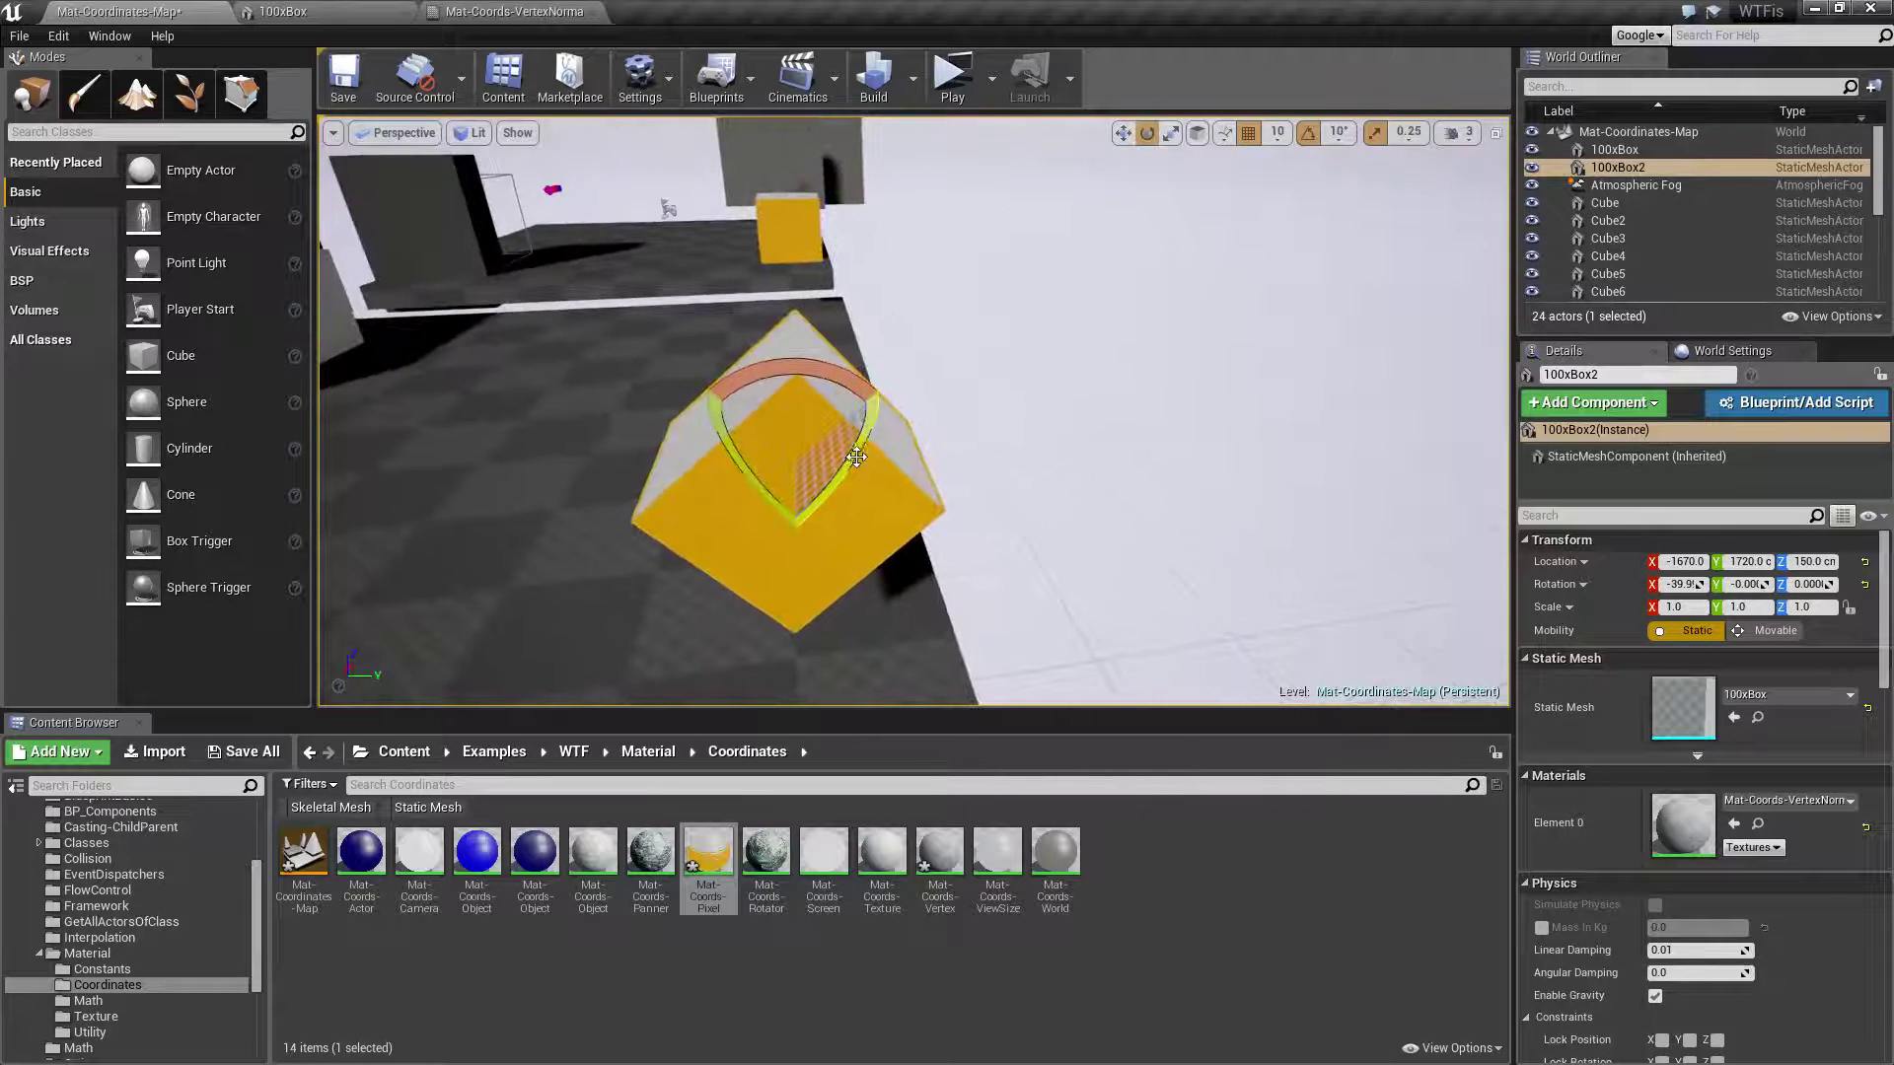
drag(856, 457, 867, 364)
key(a)
right_drag(867, 364, 1253, 340)
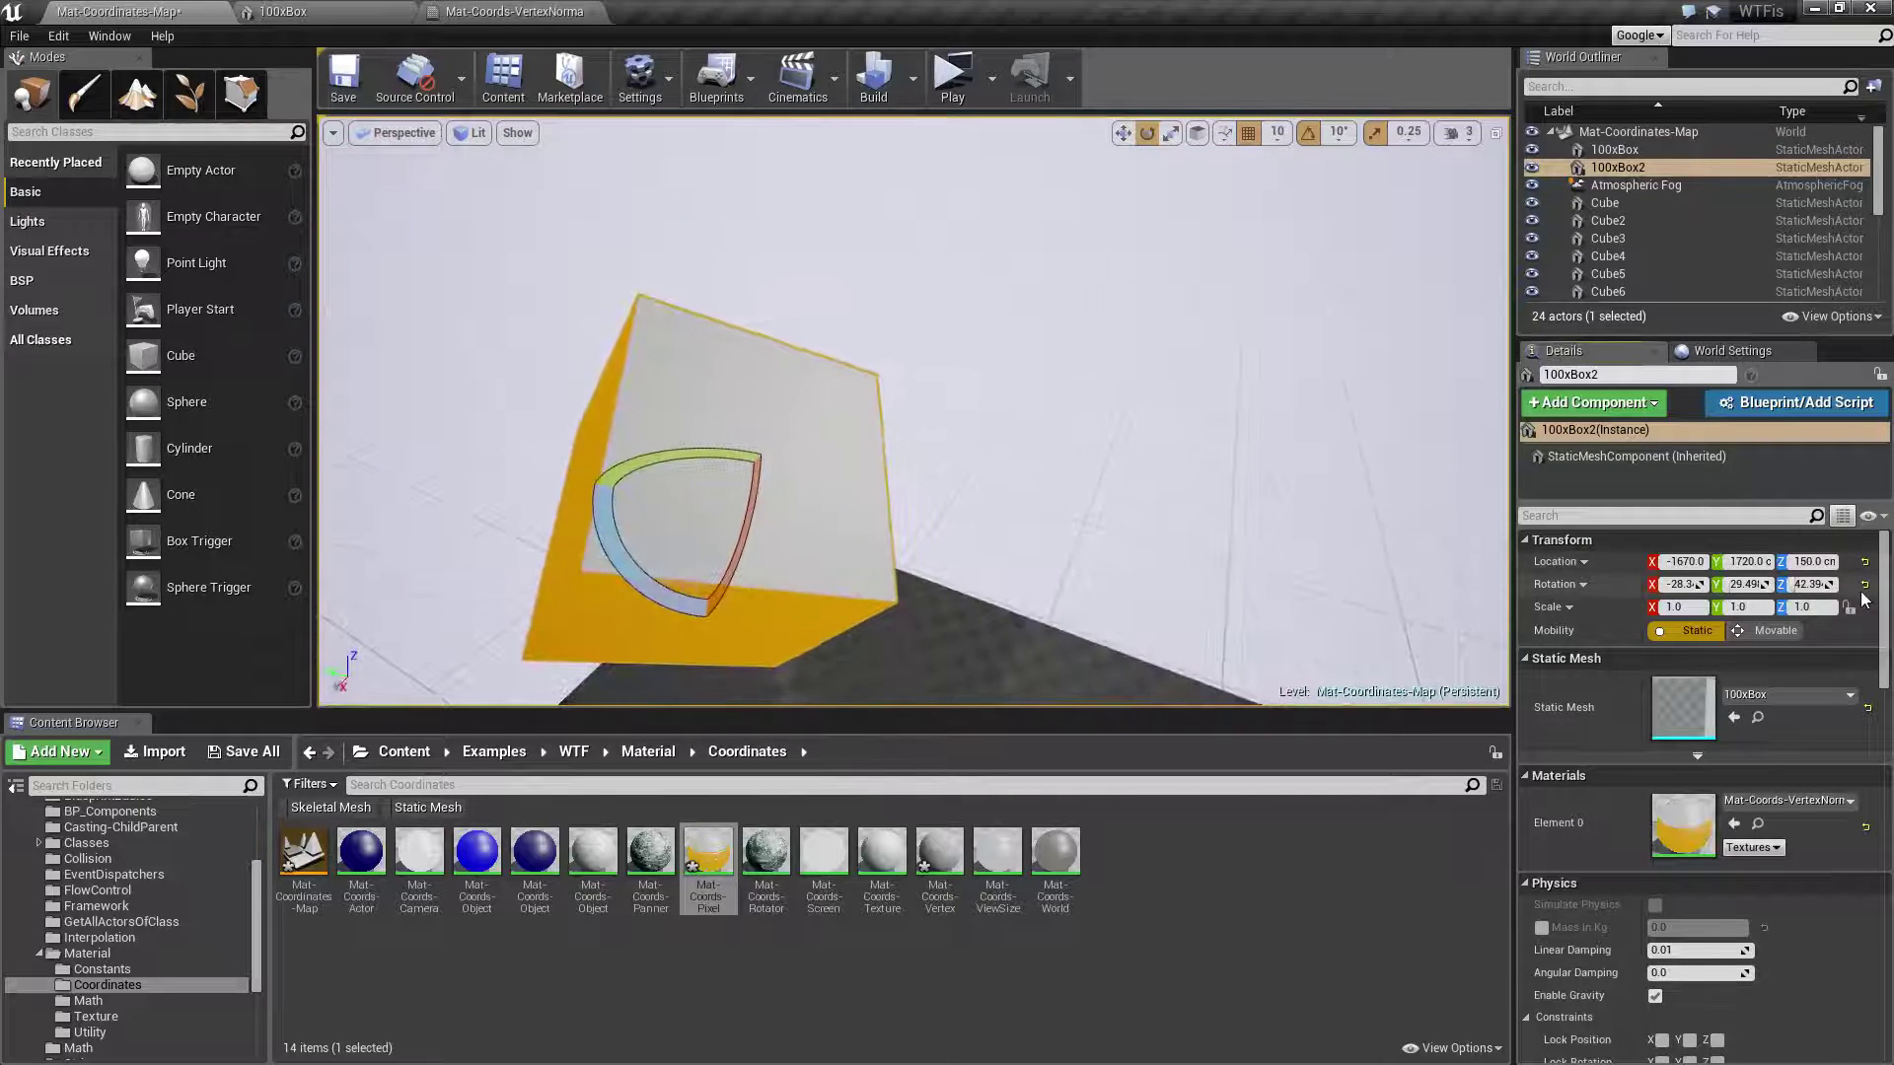
Reset the rotation of 100xBox2 to its default and view its top and side faces.
click(1865, 584)
drag(962, 531, 962, 508)
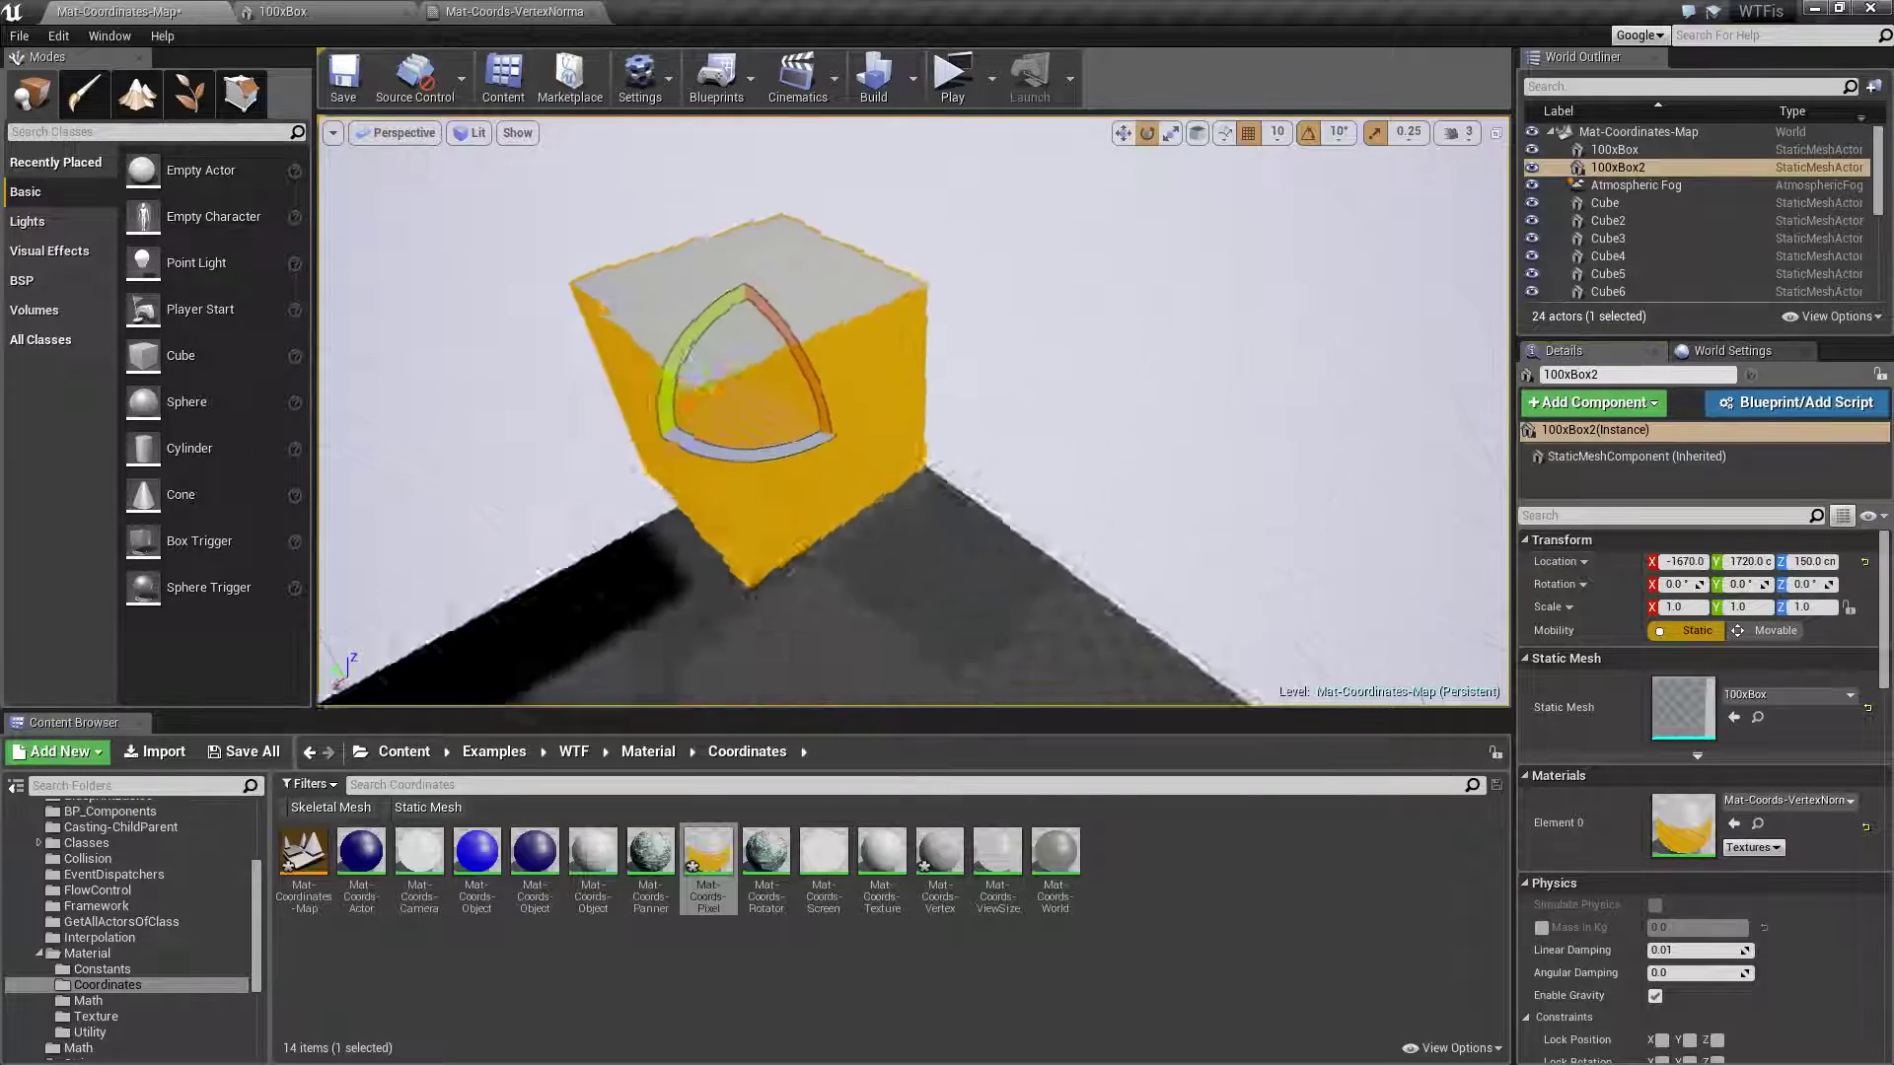
key(a)
right_drag(964, 532, 1090, 481)
key(s)
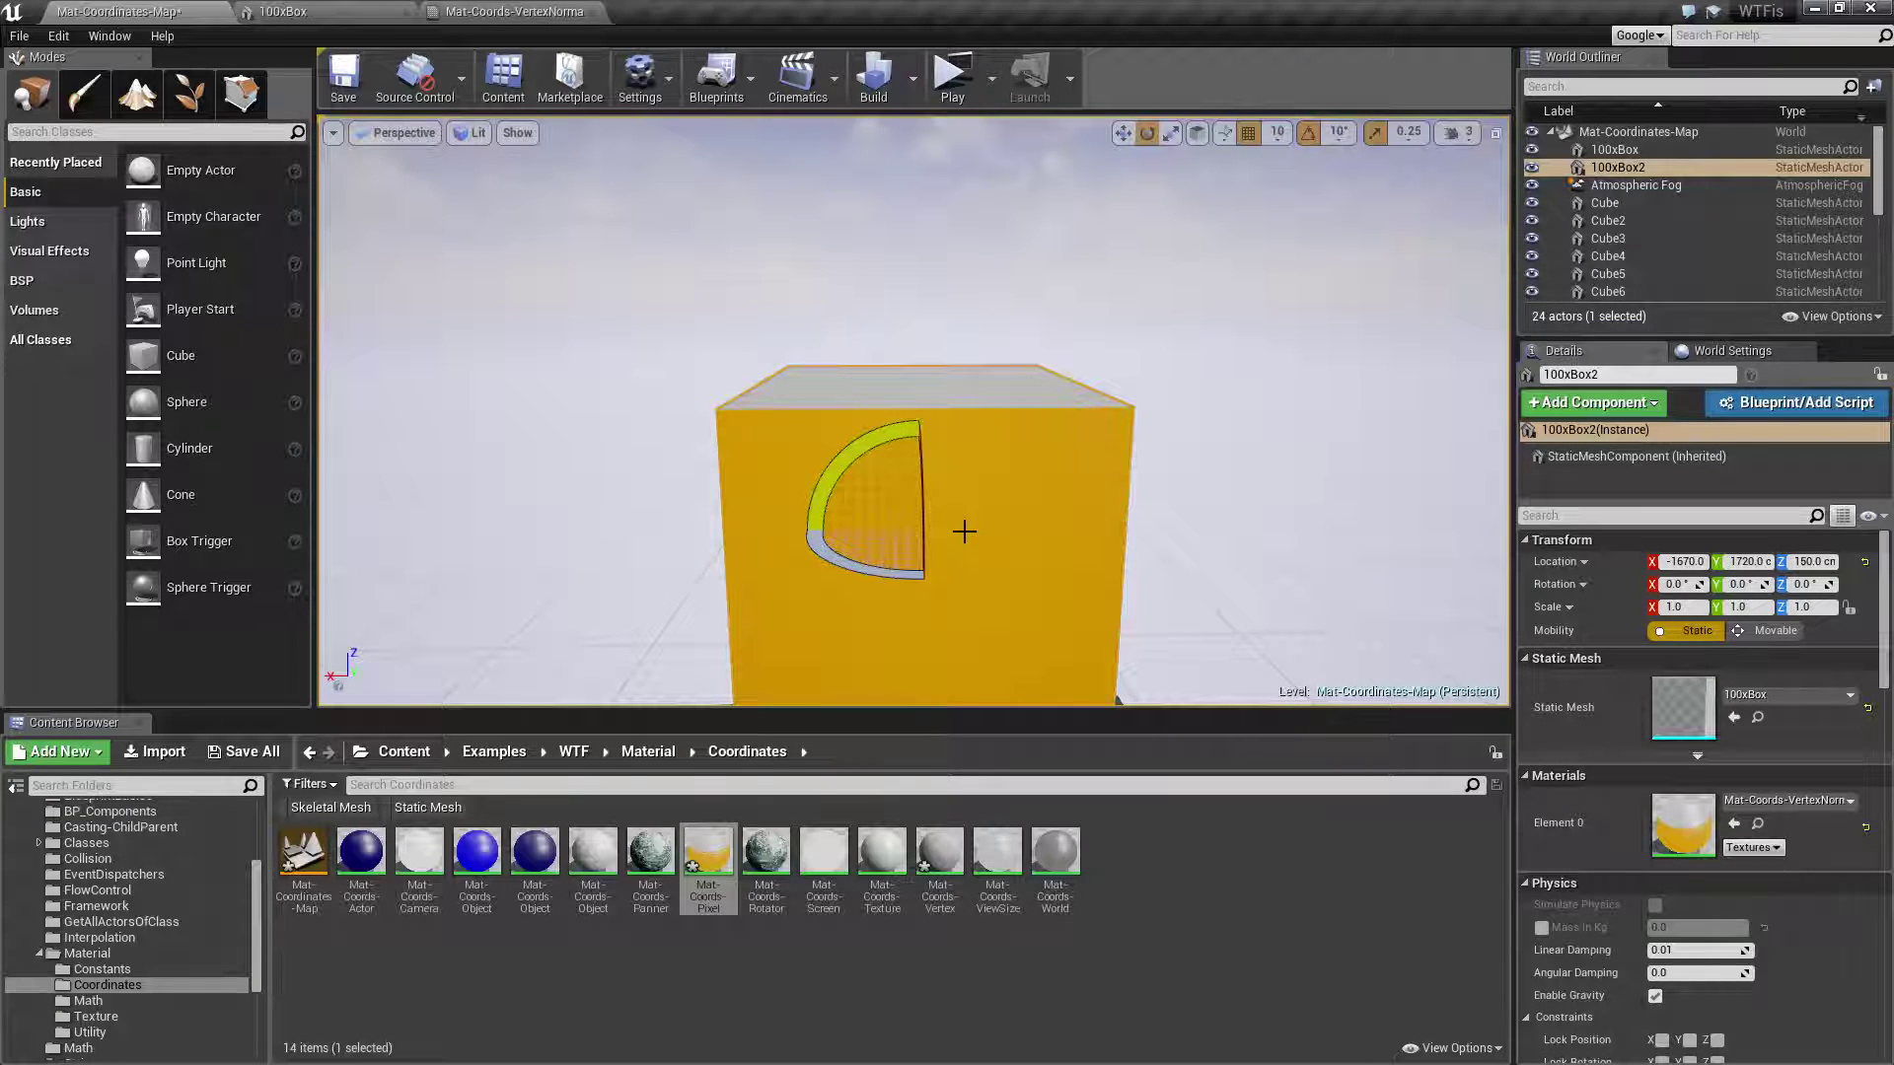
In Mat-Coords-VertexNormalWS, connect the Texture Sample's RGB output to the material's Normal input and apply the material.
click(587, 11)
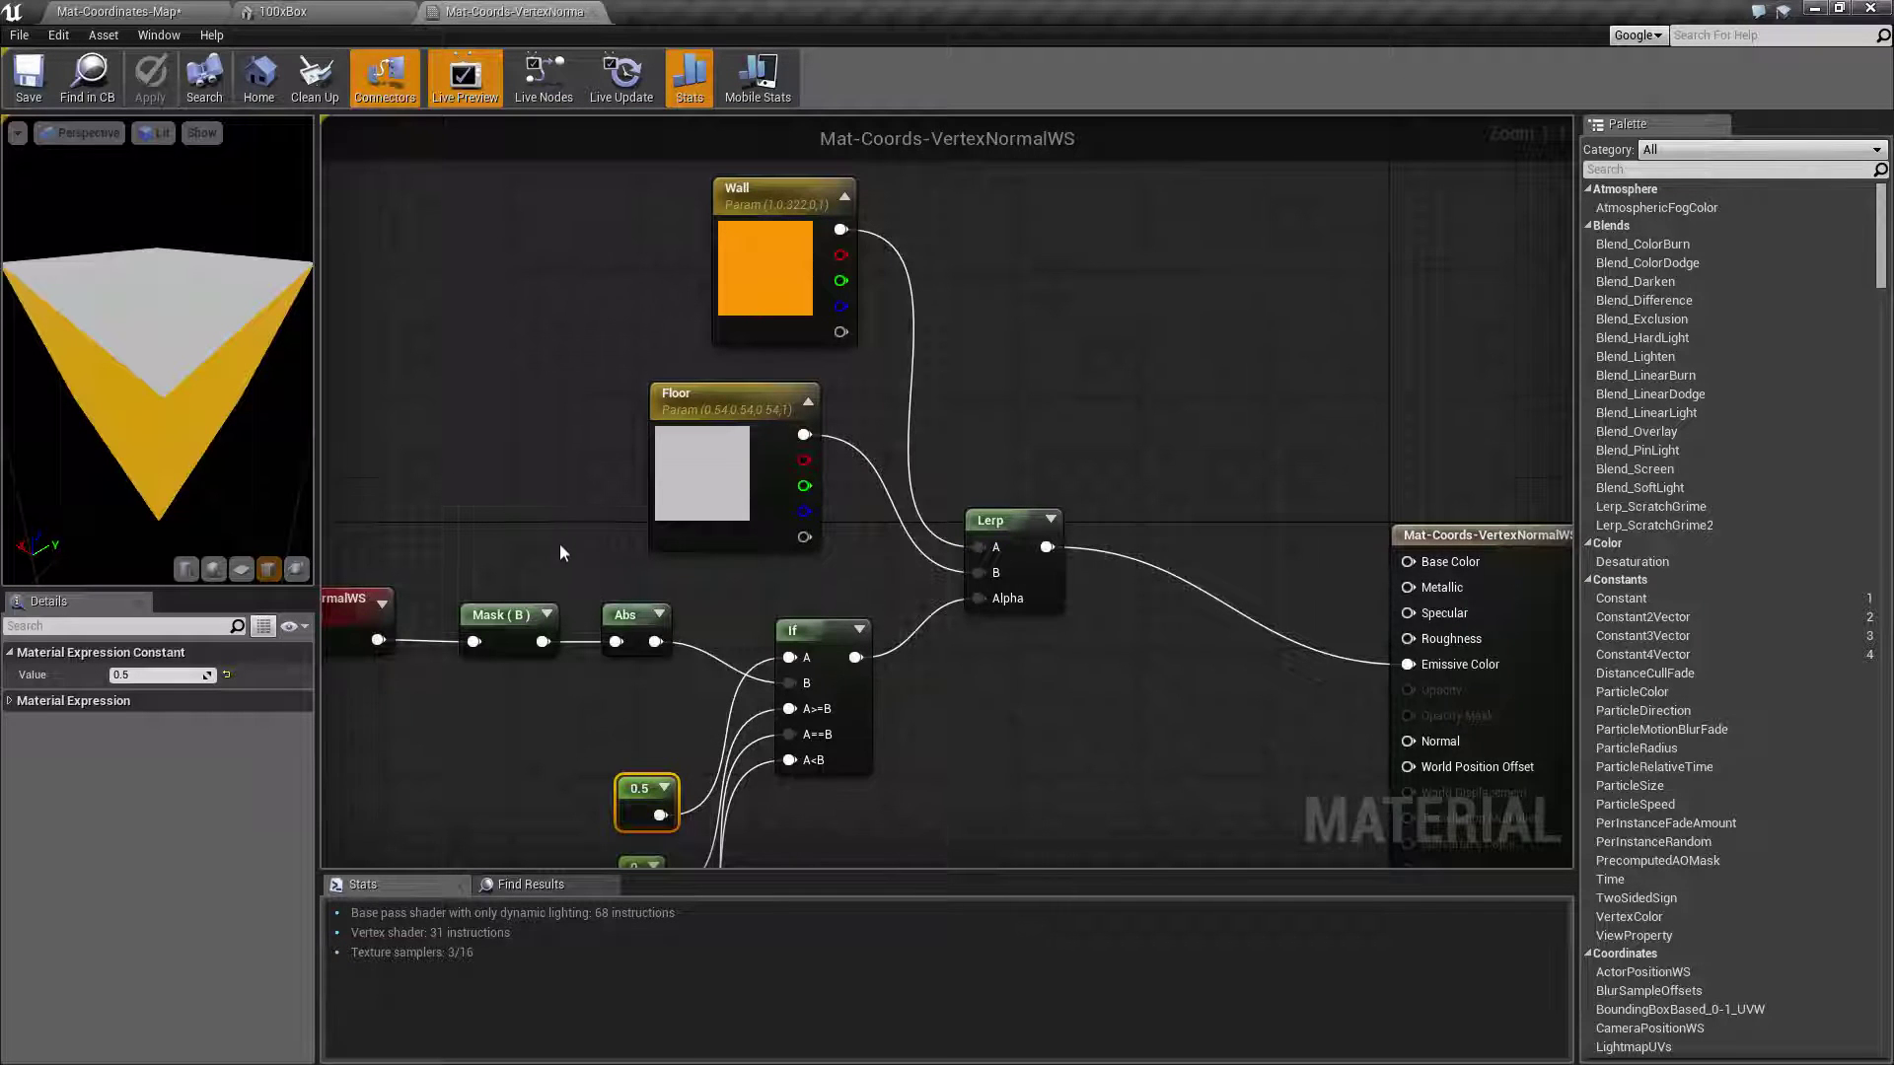
right_drag(380, 542, 636, 496)
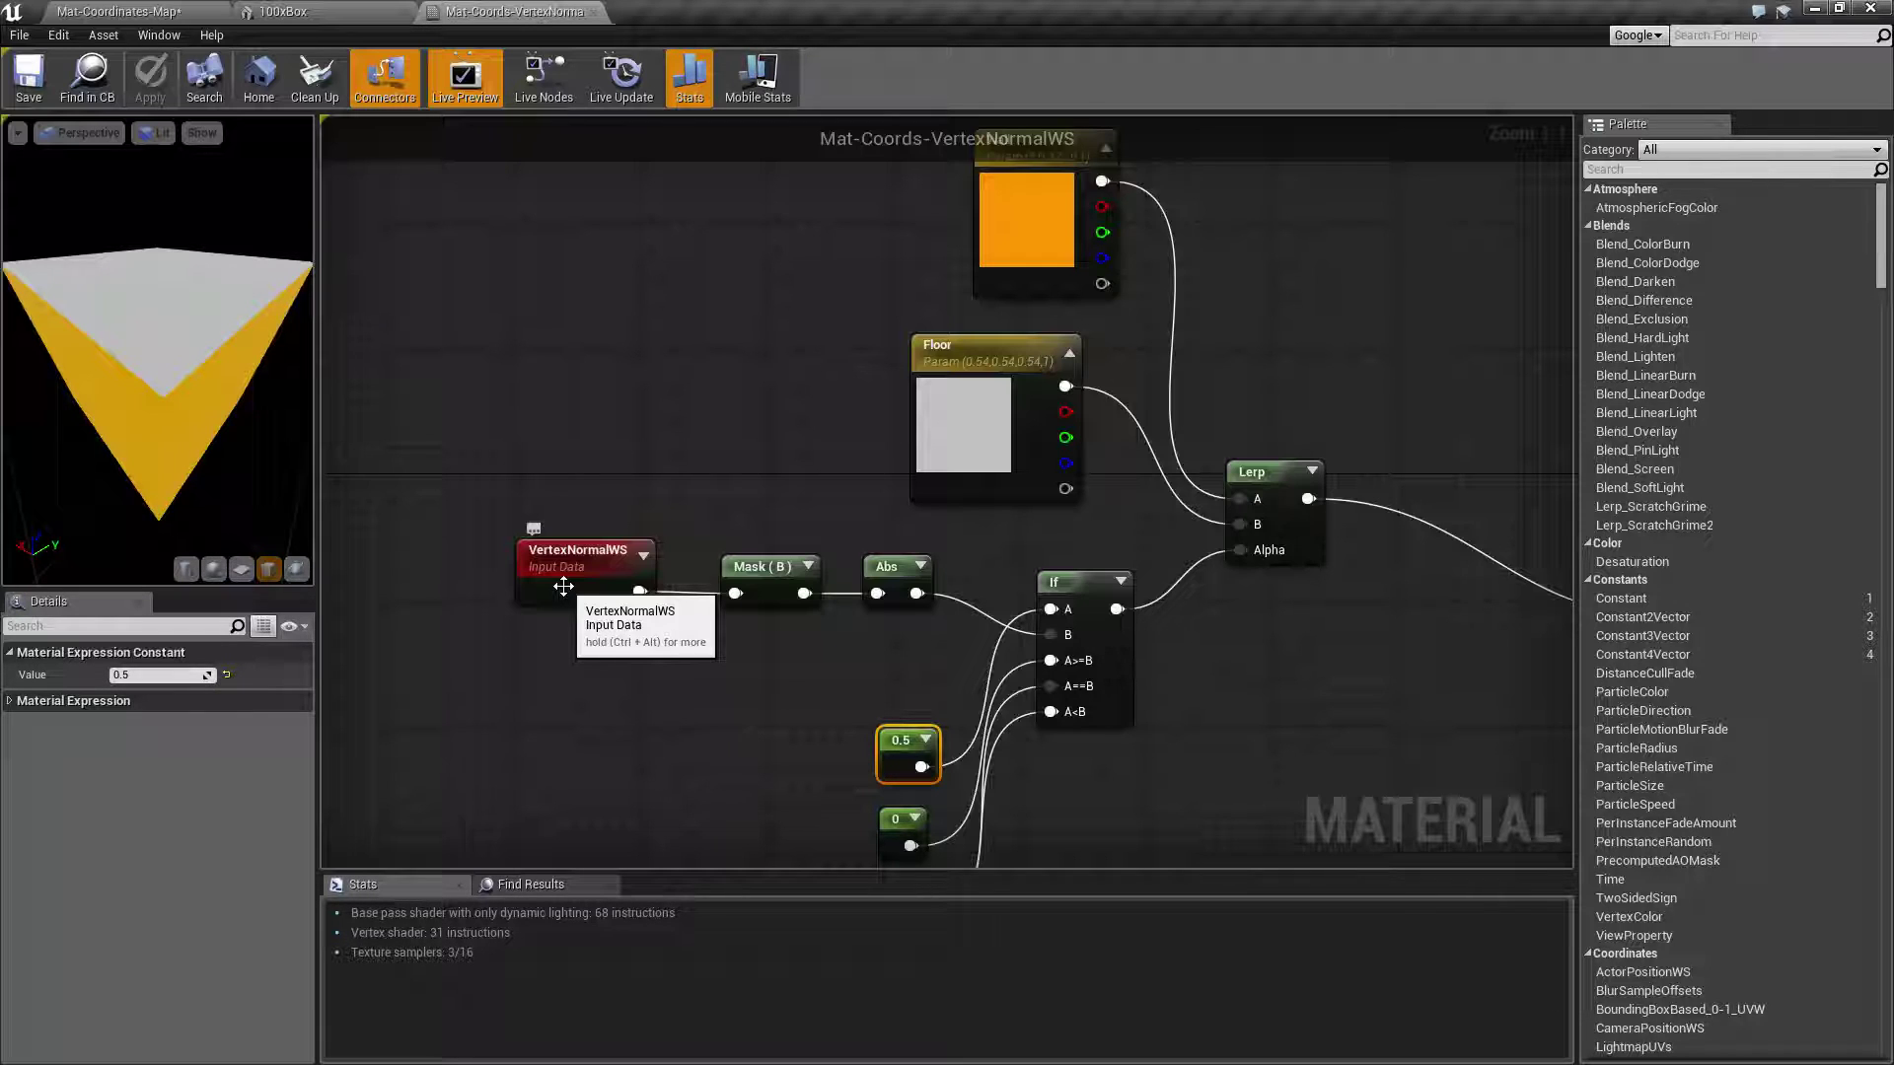
right_drag(564, 587, 163, 402)
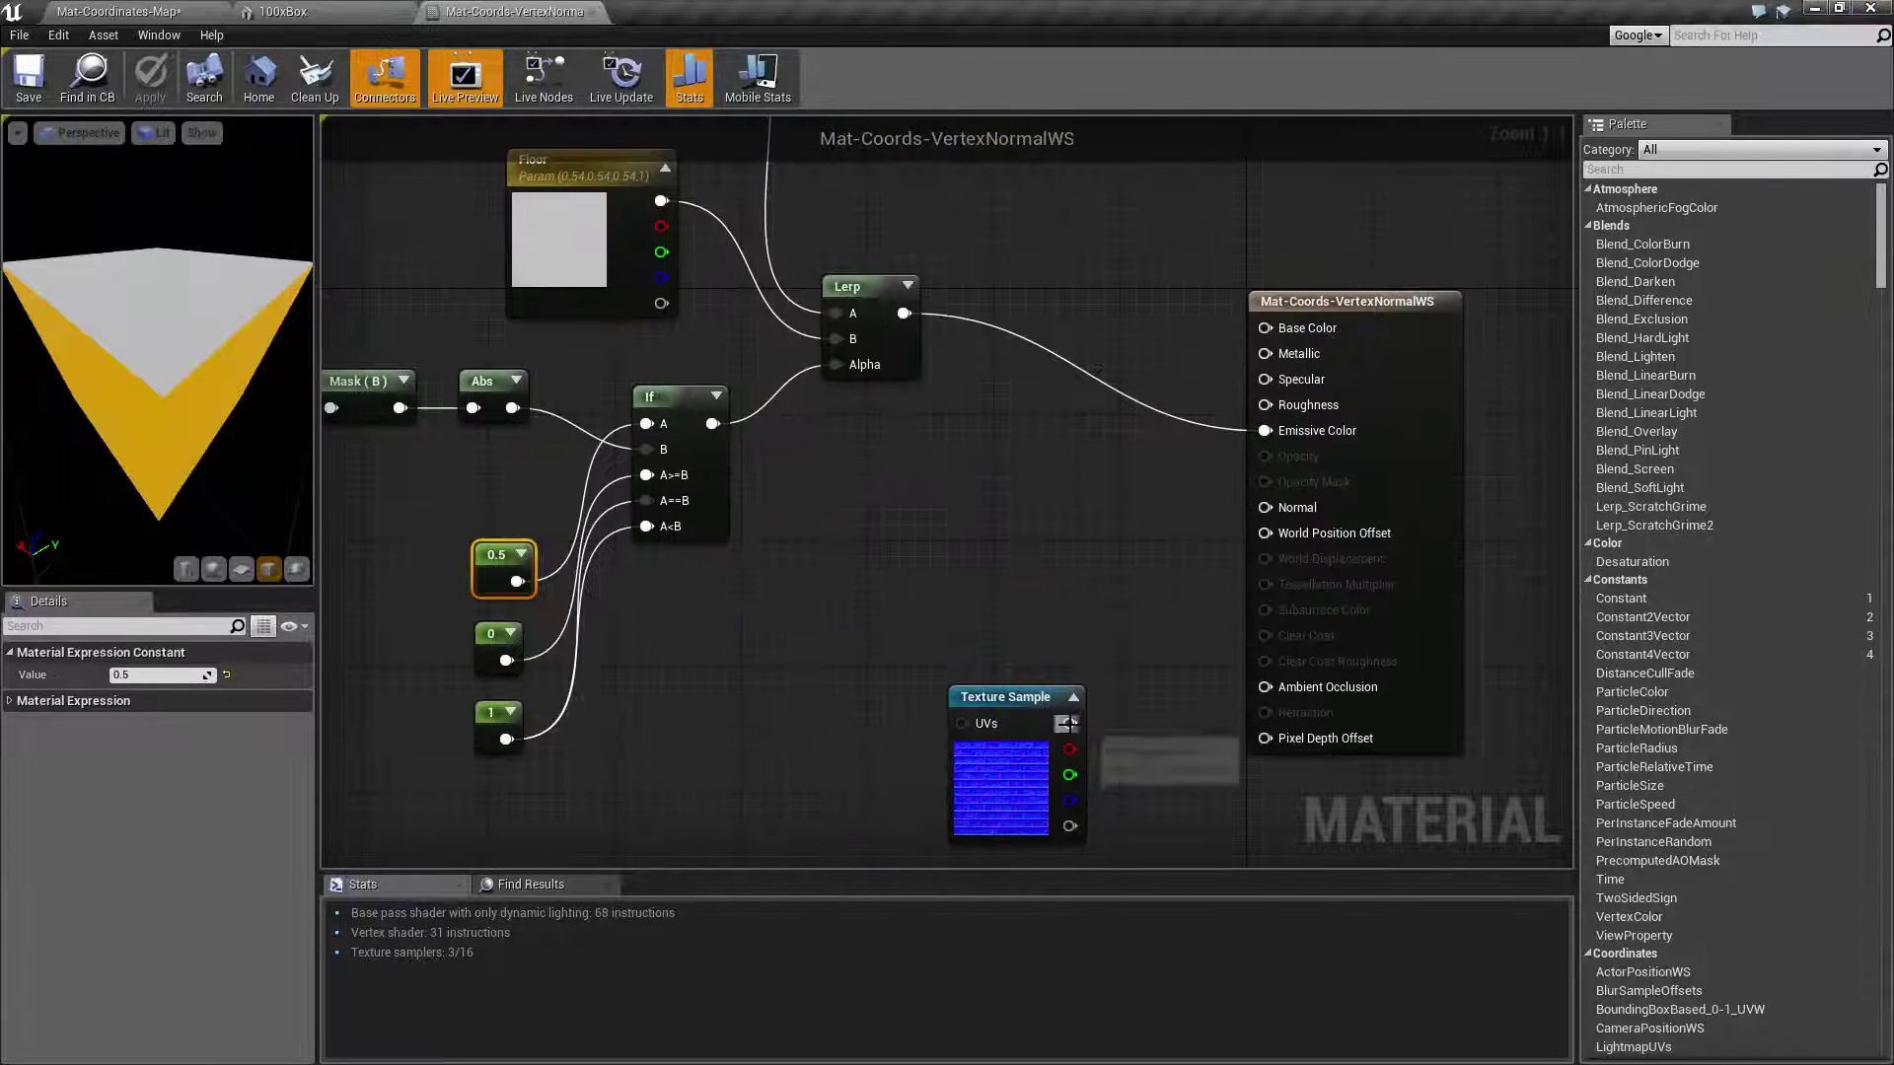
drag(1070, 723, 1264, 507)
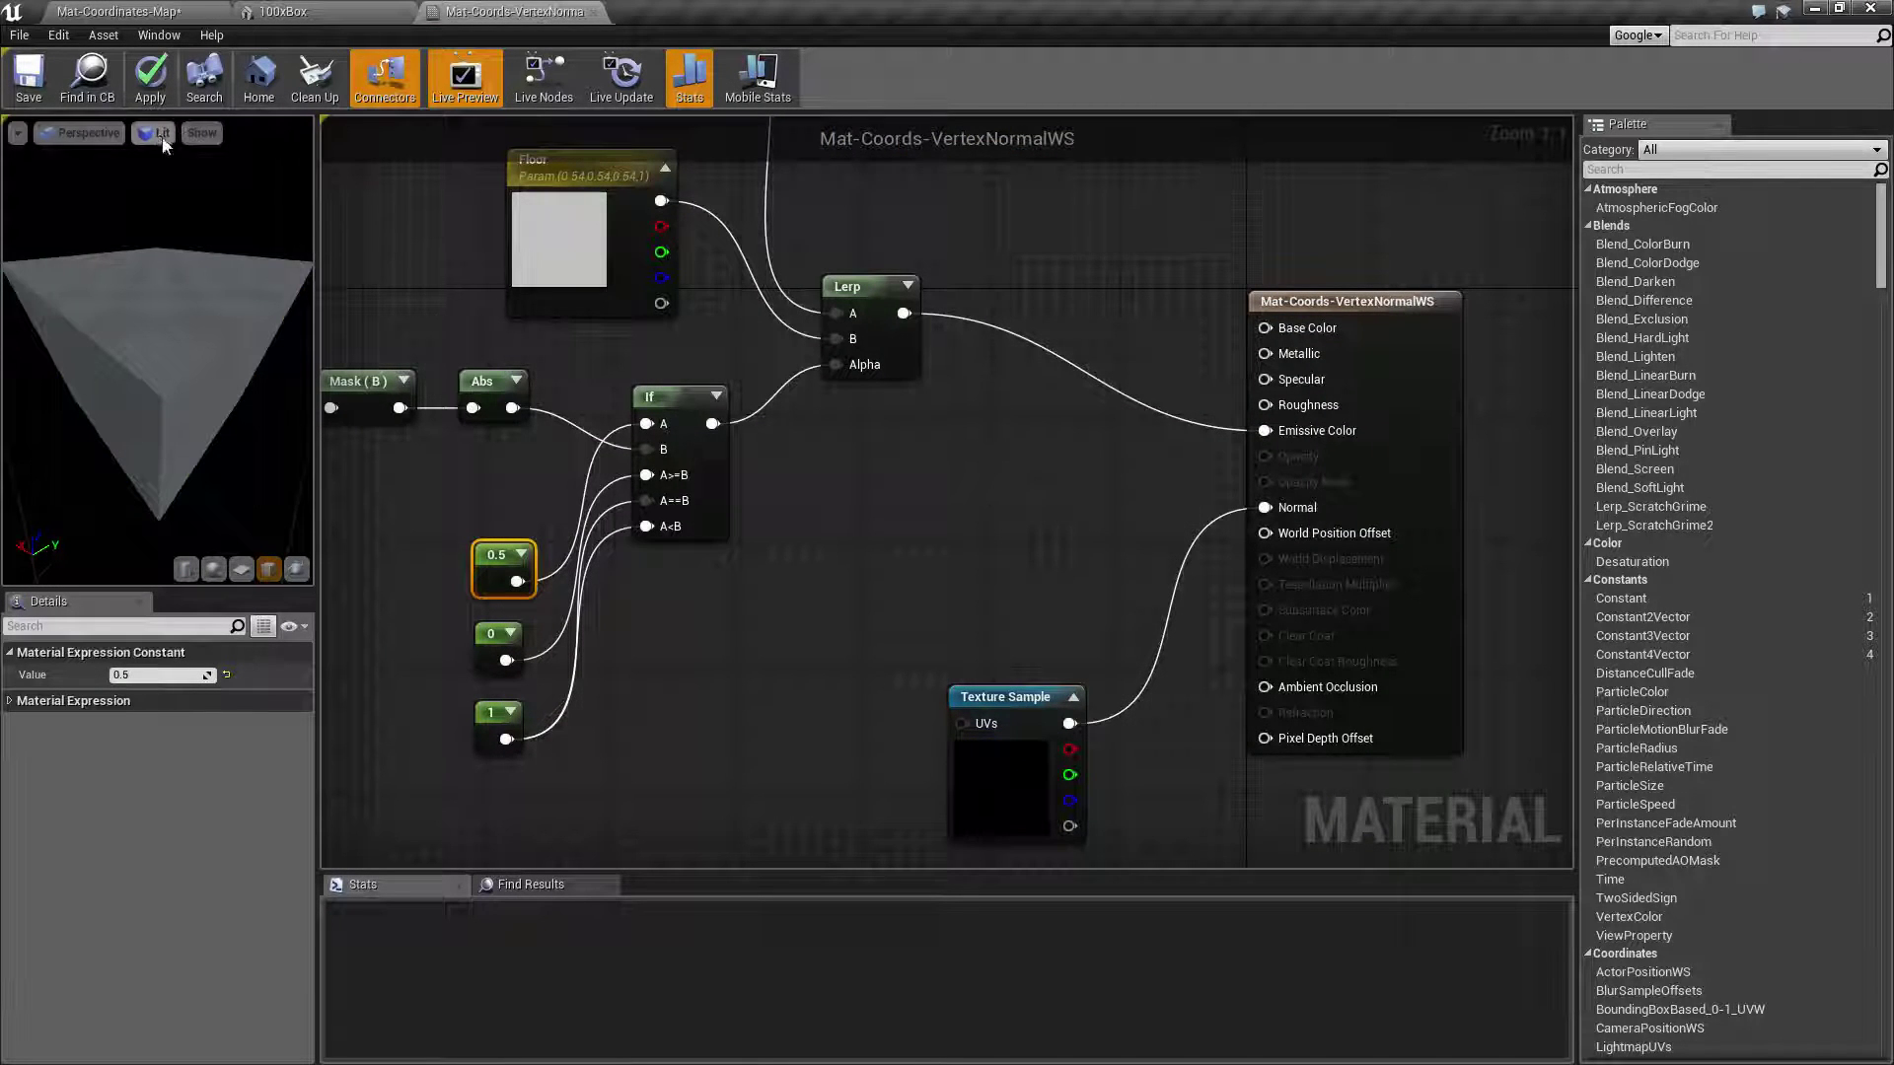
click(148, 77)
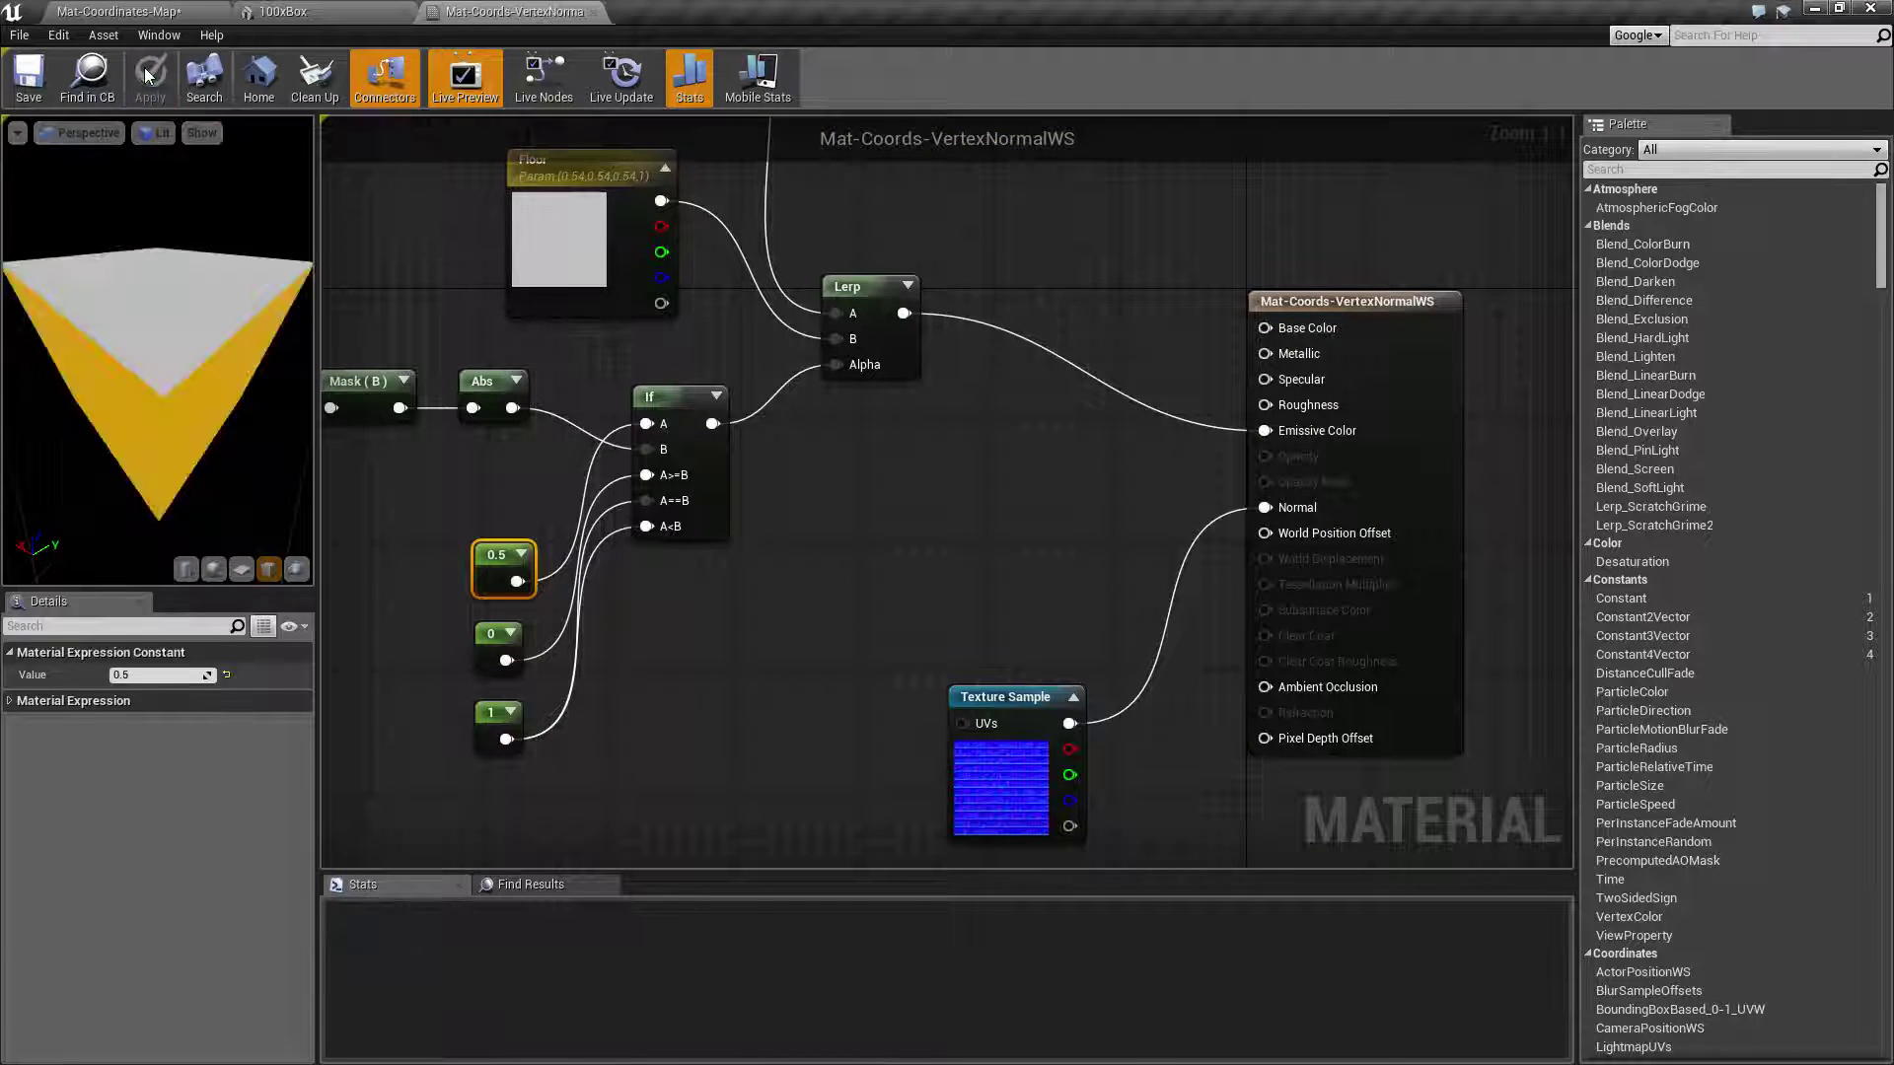
right_drag(473, 224, 646, 328)
Examine the brick normal map on the sides of 100xBox2 in the level, close up and at grazing angles.
click(169, 10)
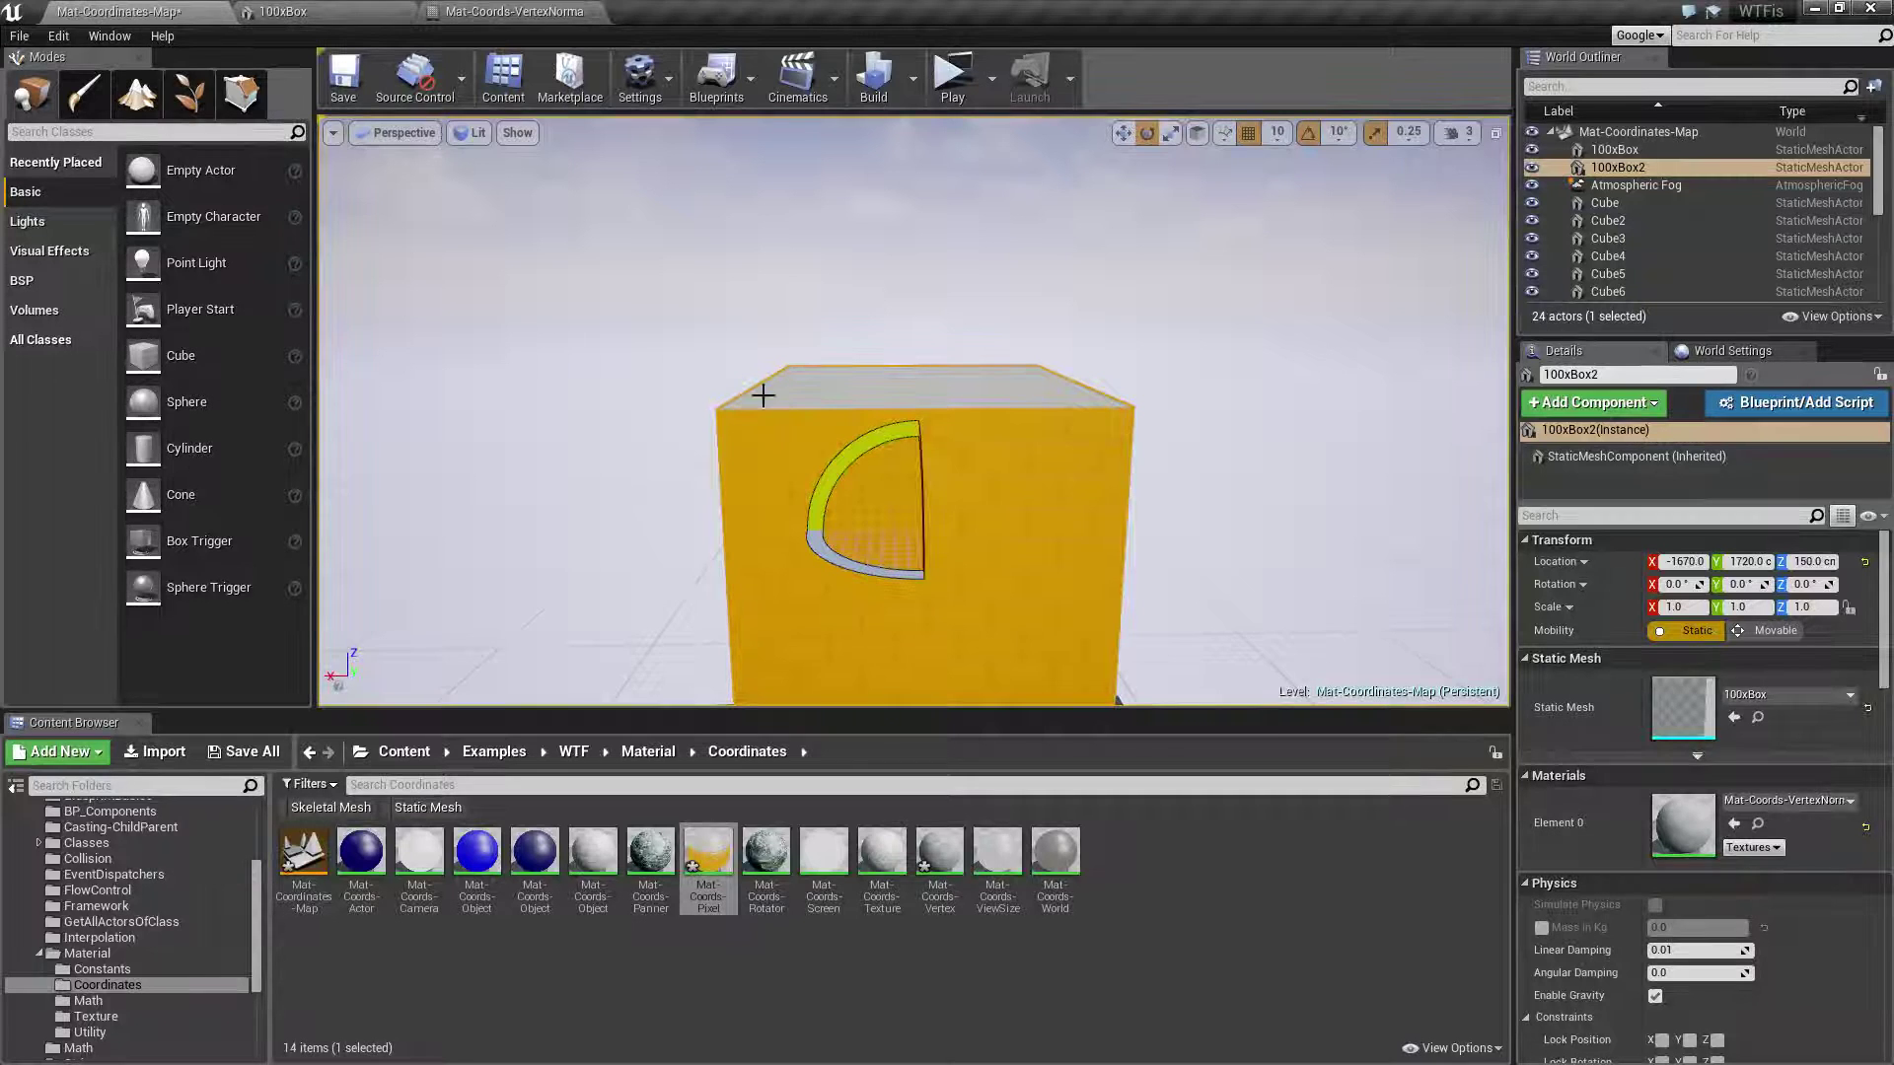
right_drag(942, 459, 959, 489)
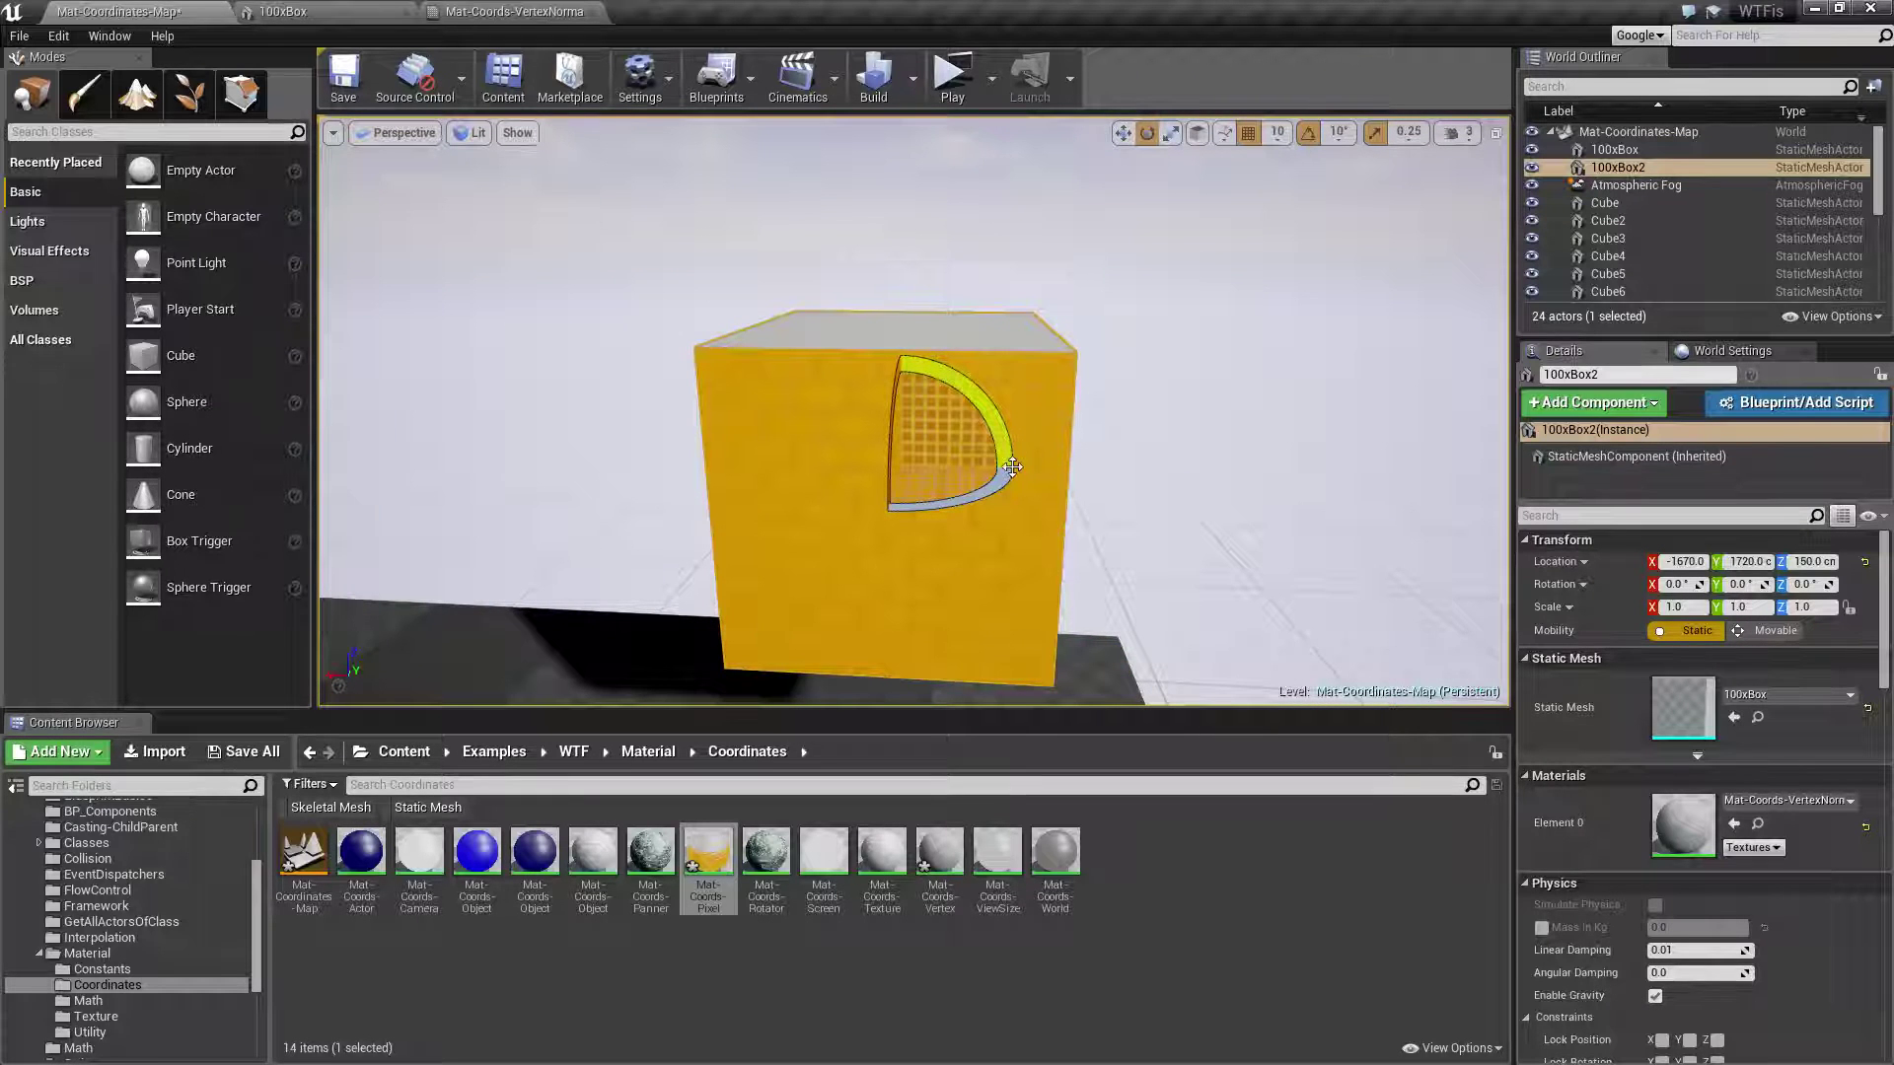
key(w)
mouse_move(964, 503)
right_down()
mouse_move(968, 537)
mouse_move(967, 501)
right_up()
key(w)
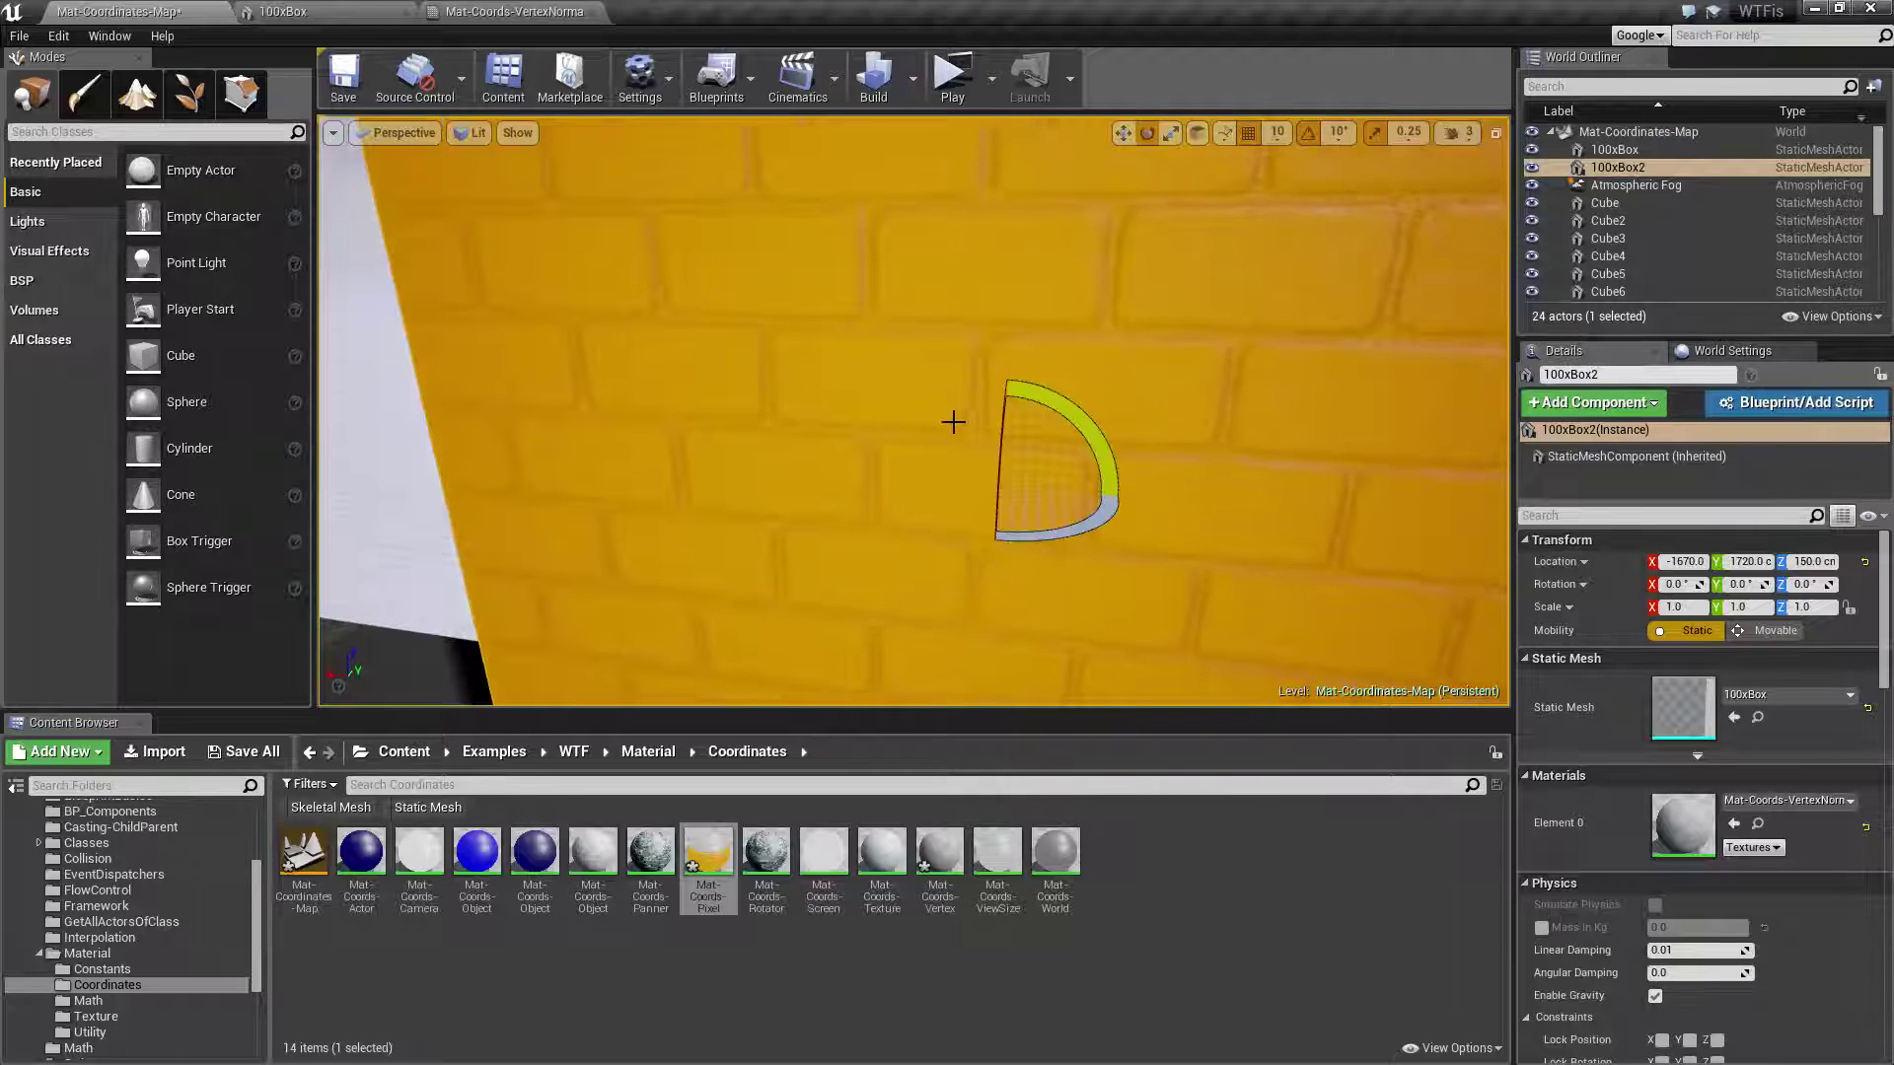
right_drag(923, 420, 887, 407)
key(d)
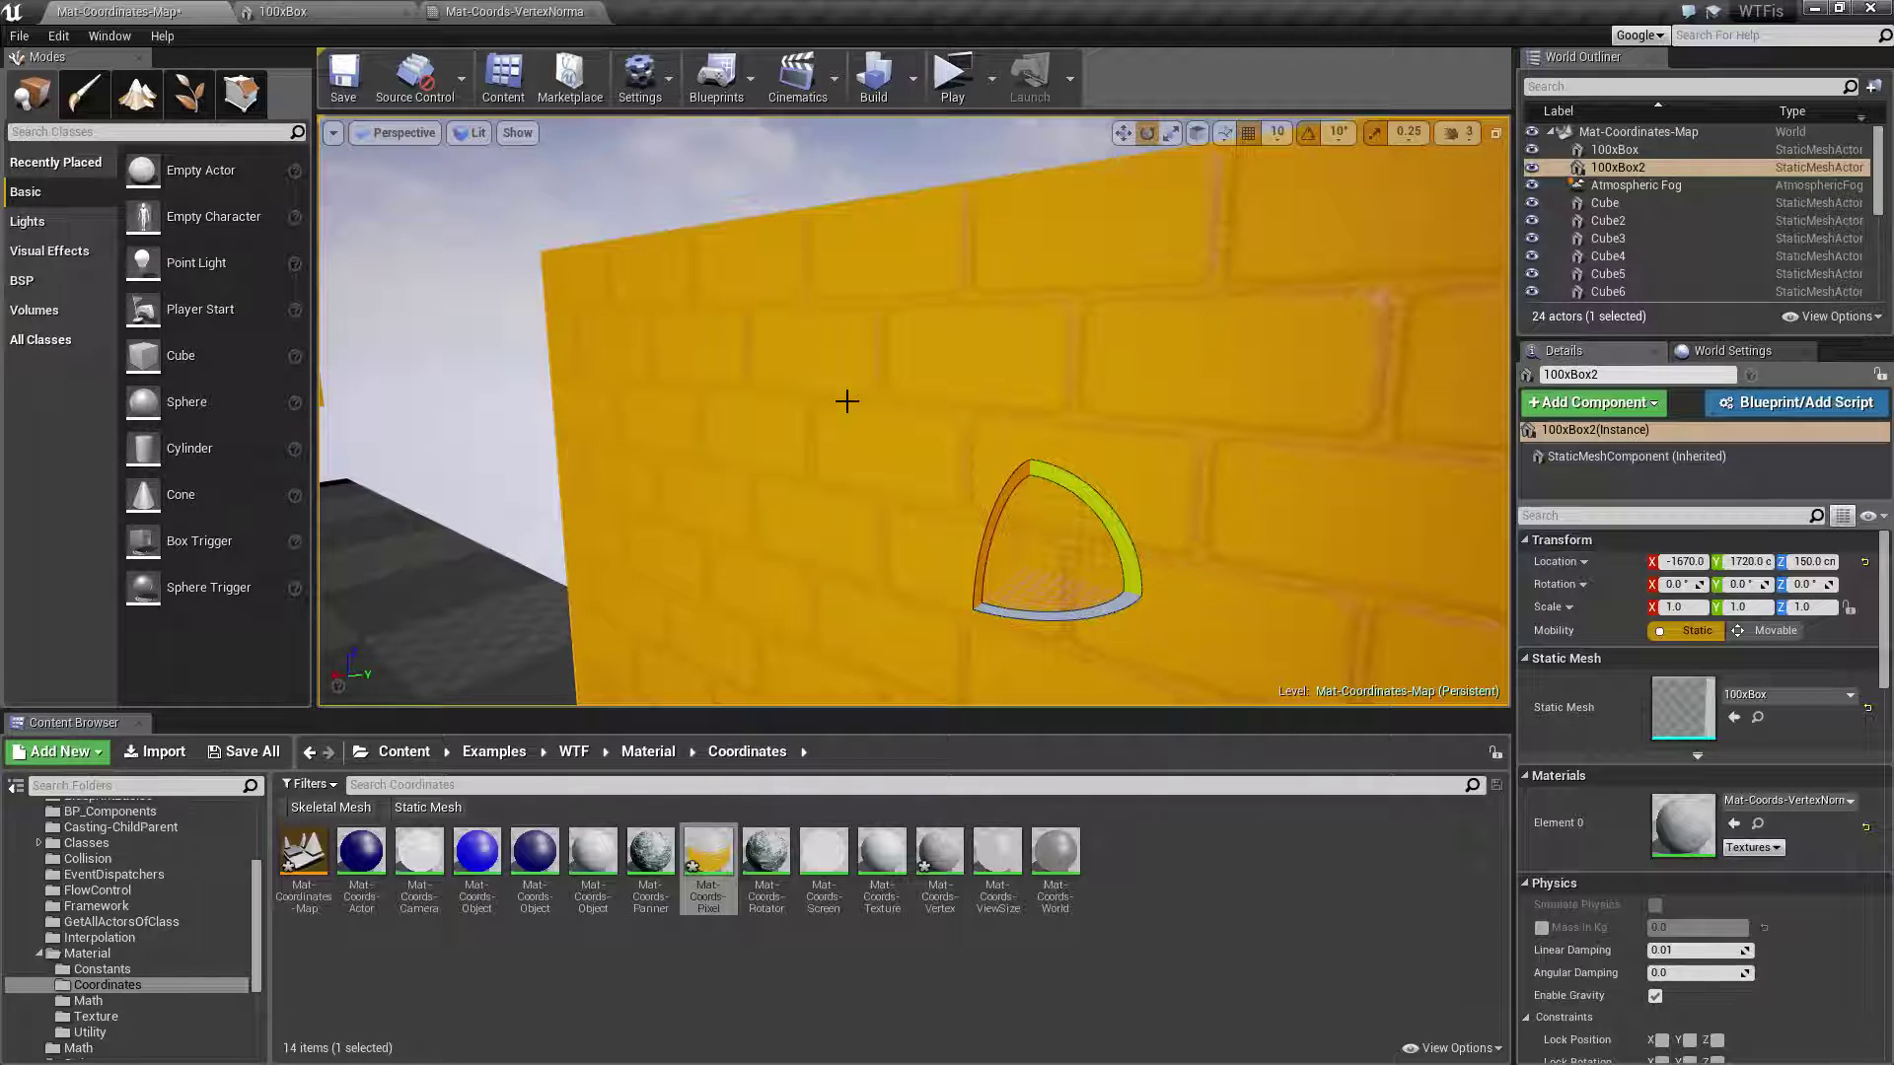
right_drag(922, 383, 922, 382)
right_drag(1128, 528, 1128, 528)
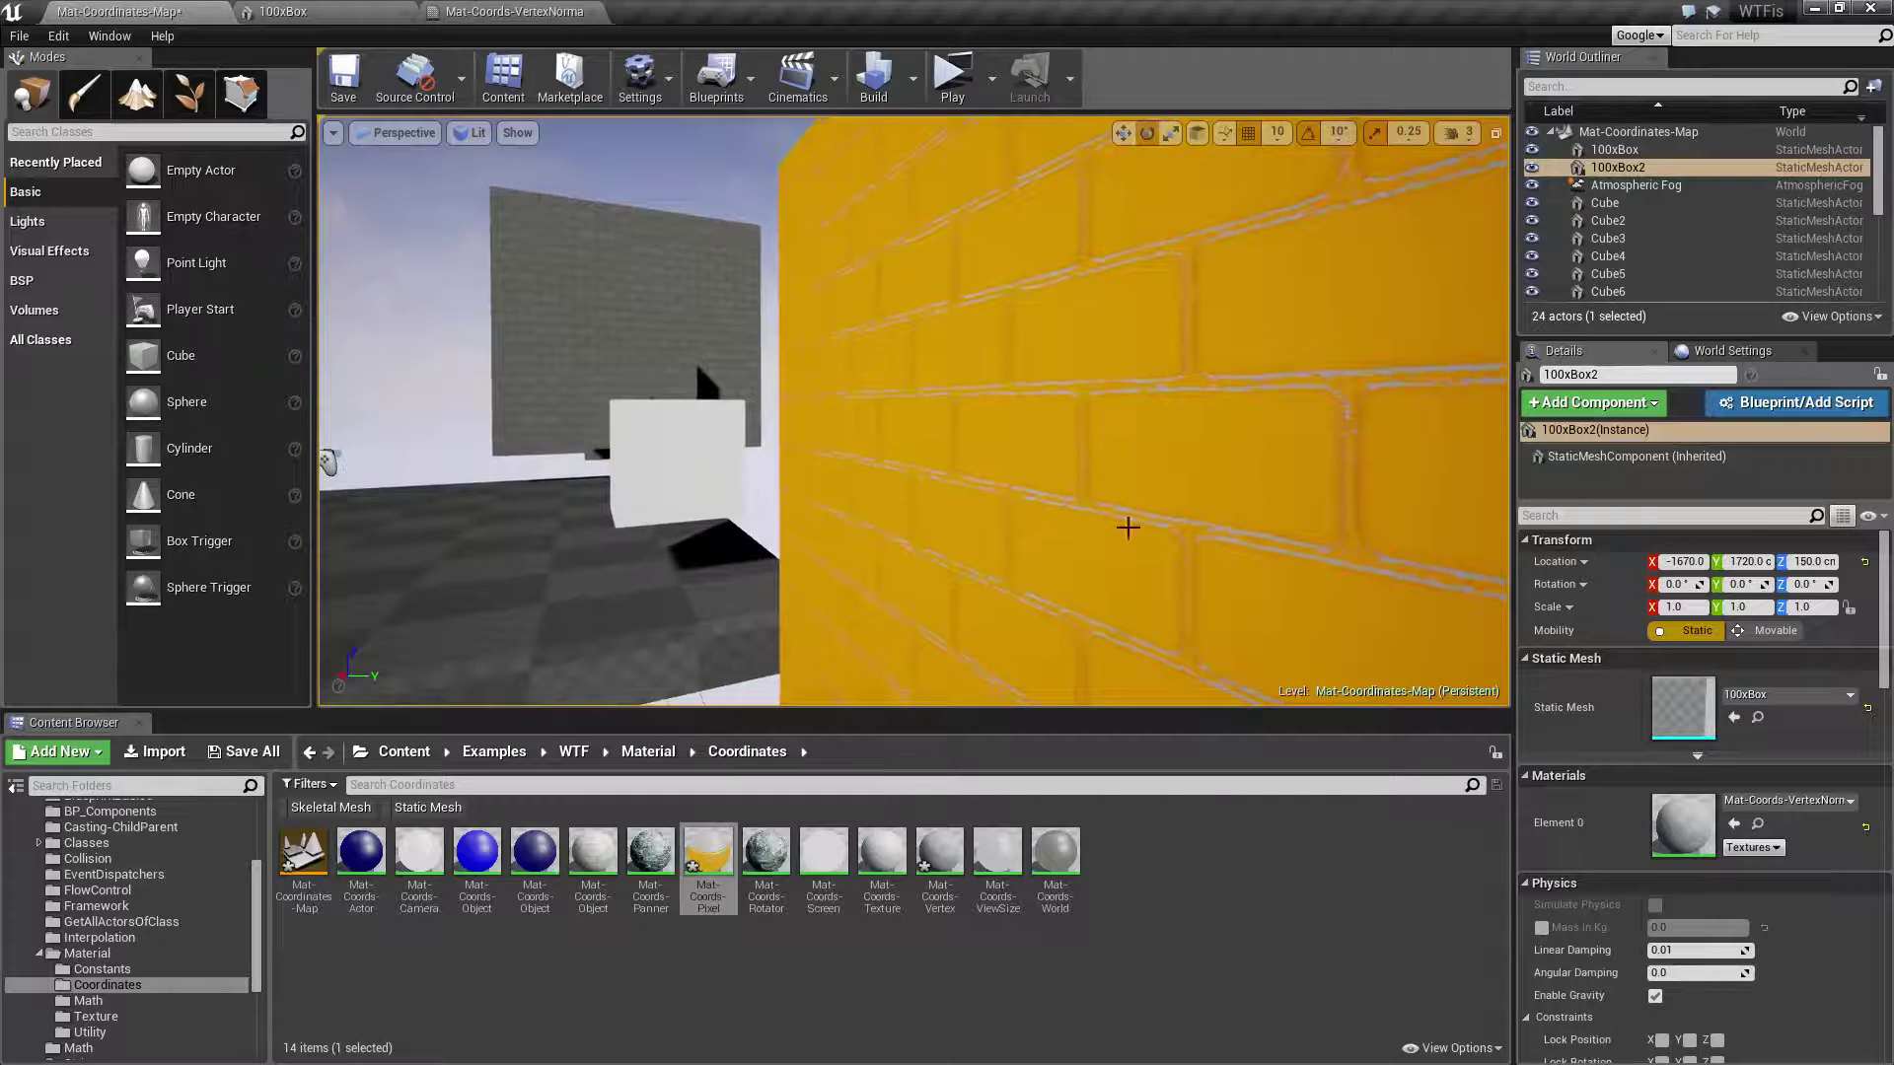
right_drag(1016, 554, 1016, 554)
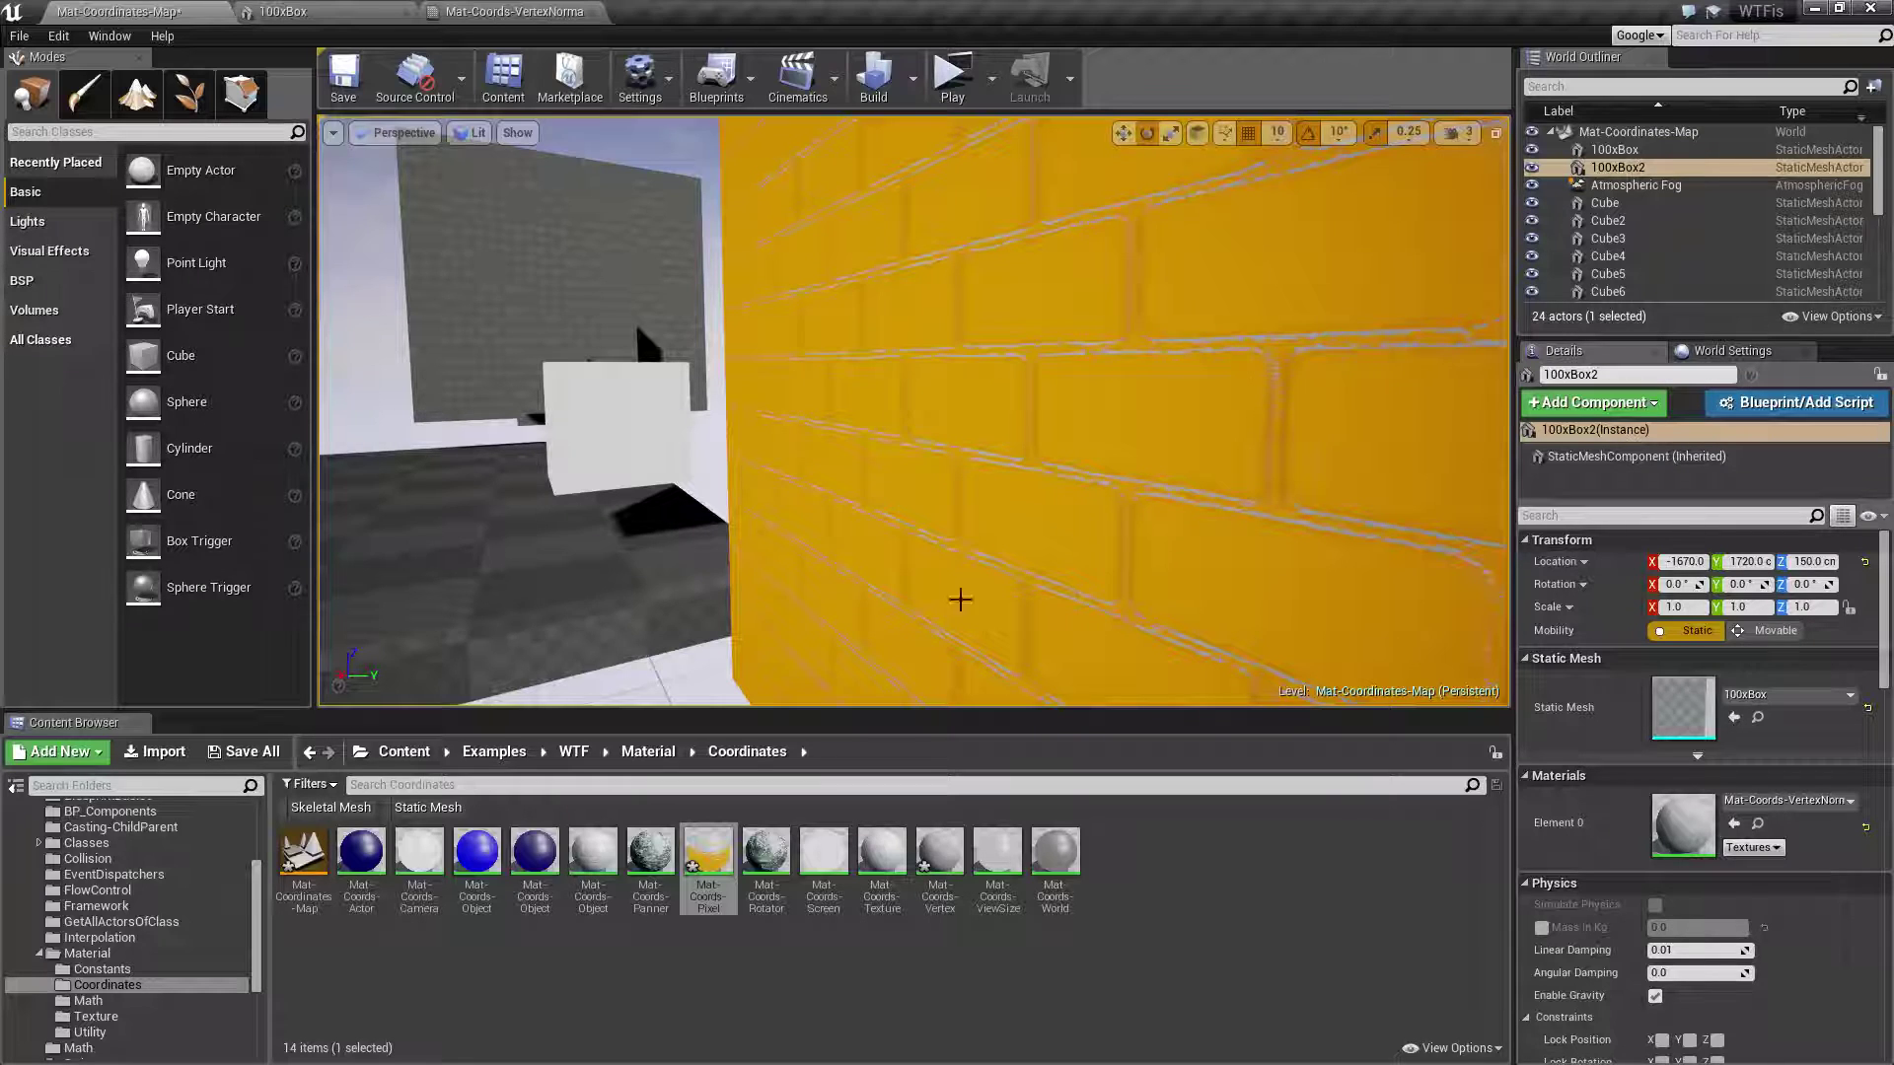
mouse_move(997, 469)
right_down()
mouse_move(1440, 463)
mouse_move(838, 459)
mouse_move(1014, 465)
right_up()
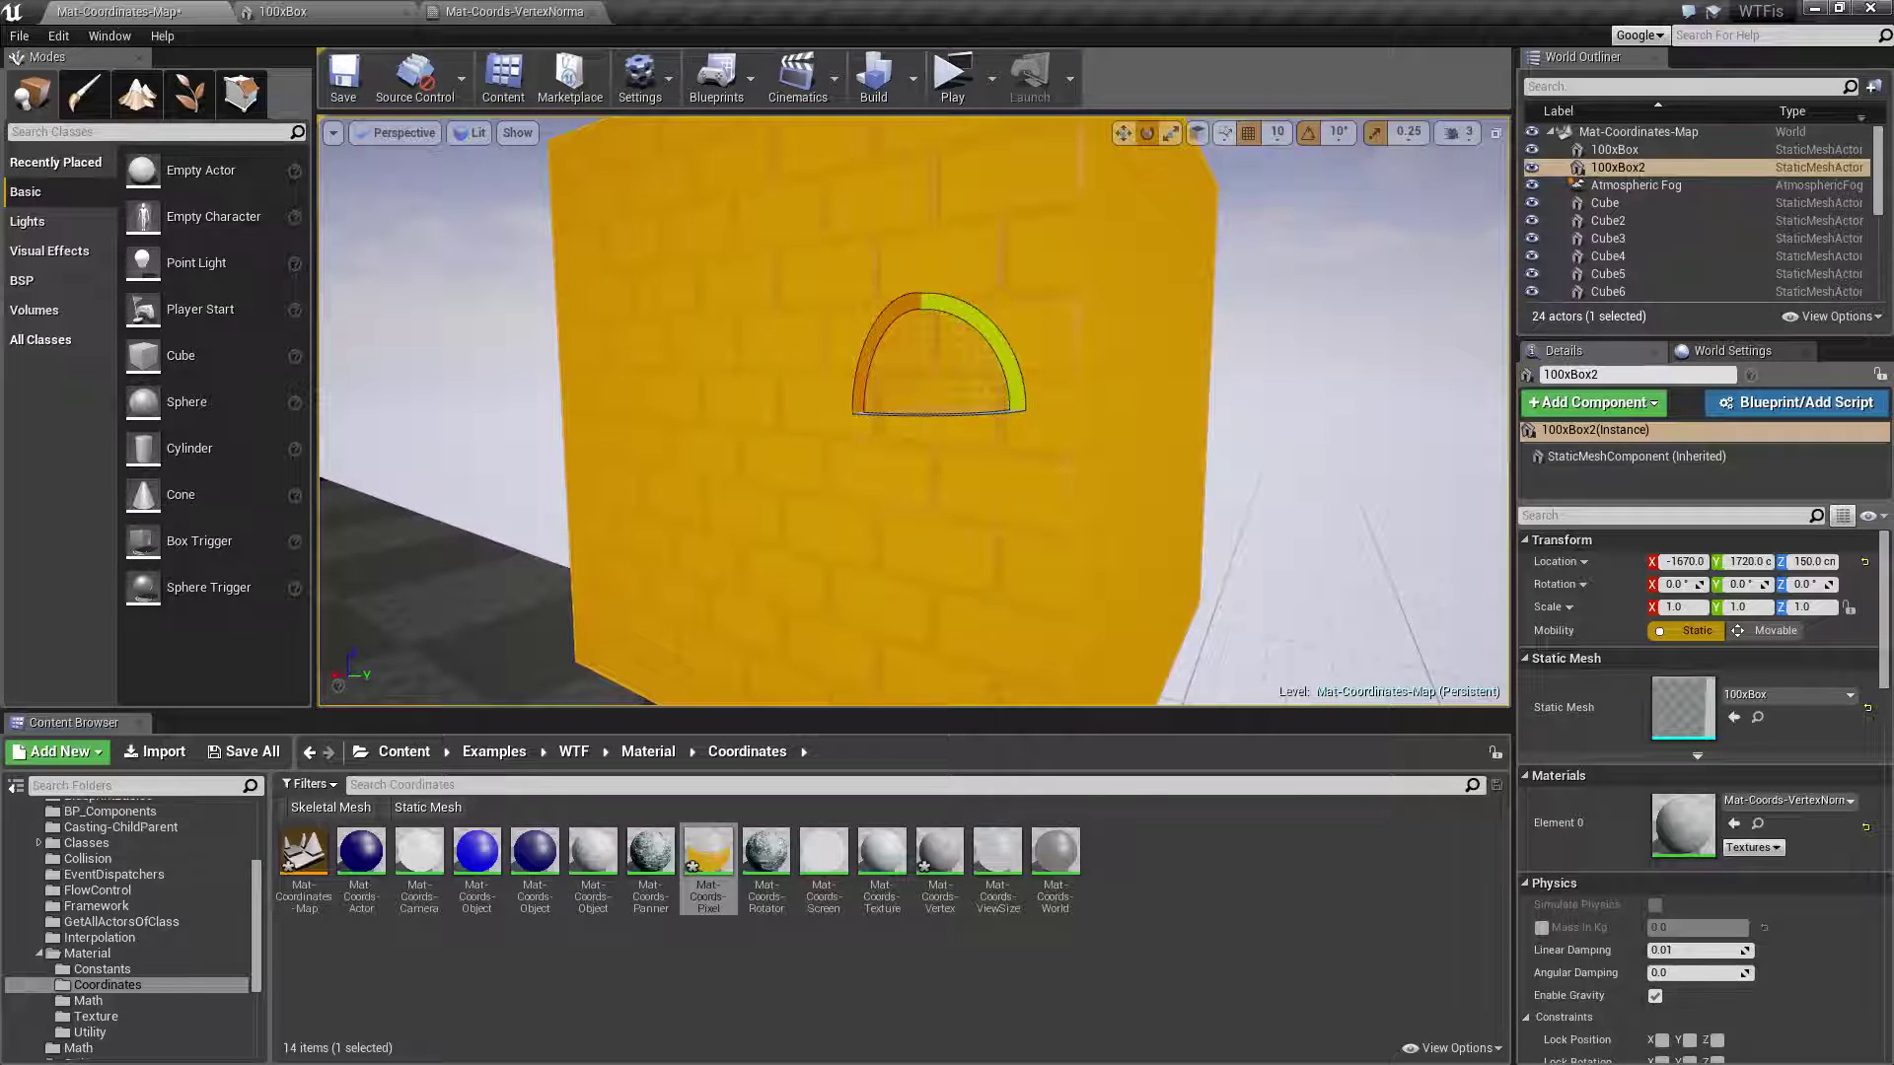
Check the vertices and normals of the 100xBox mesh, and compare them with the brick-textured box in the level.
scroll(758, 357, down, 3)
click(286, 16)
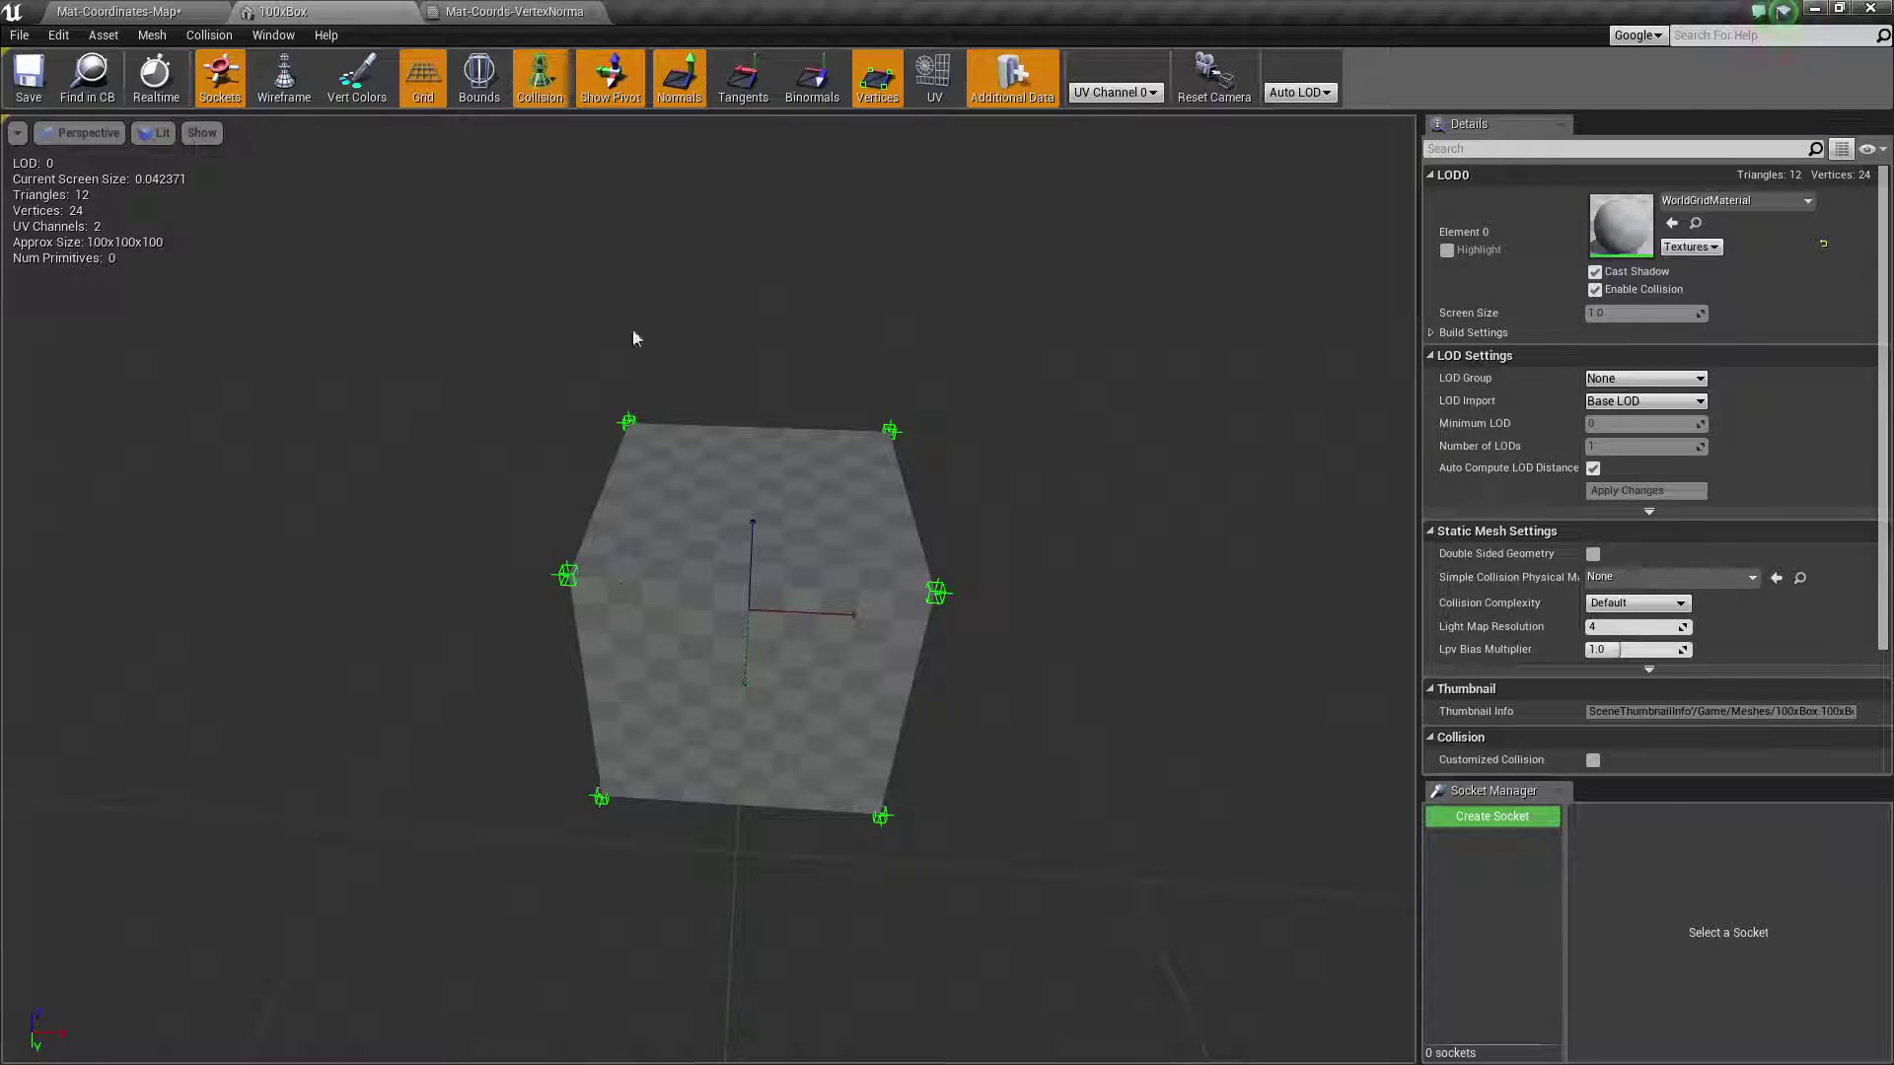
click(509, 10)
click(138, 10)
right_drag(1053, 666, 1056, 626)
key(w)
key(s)
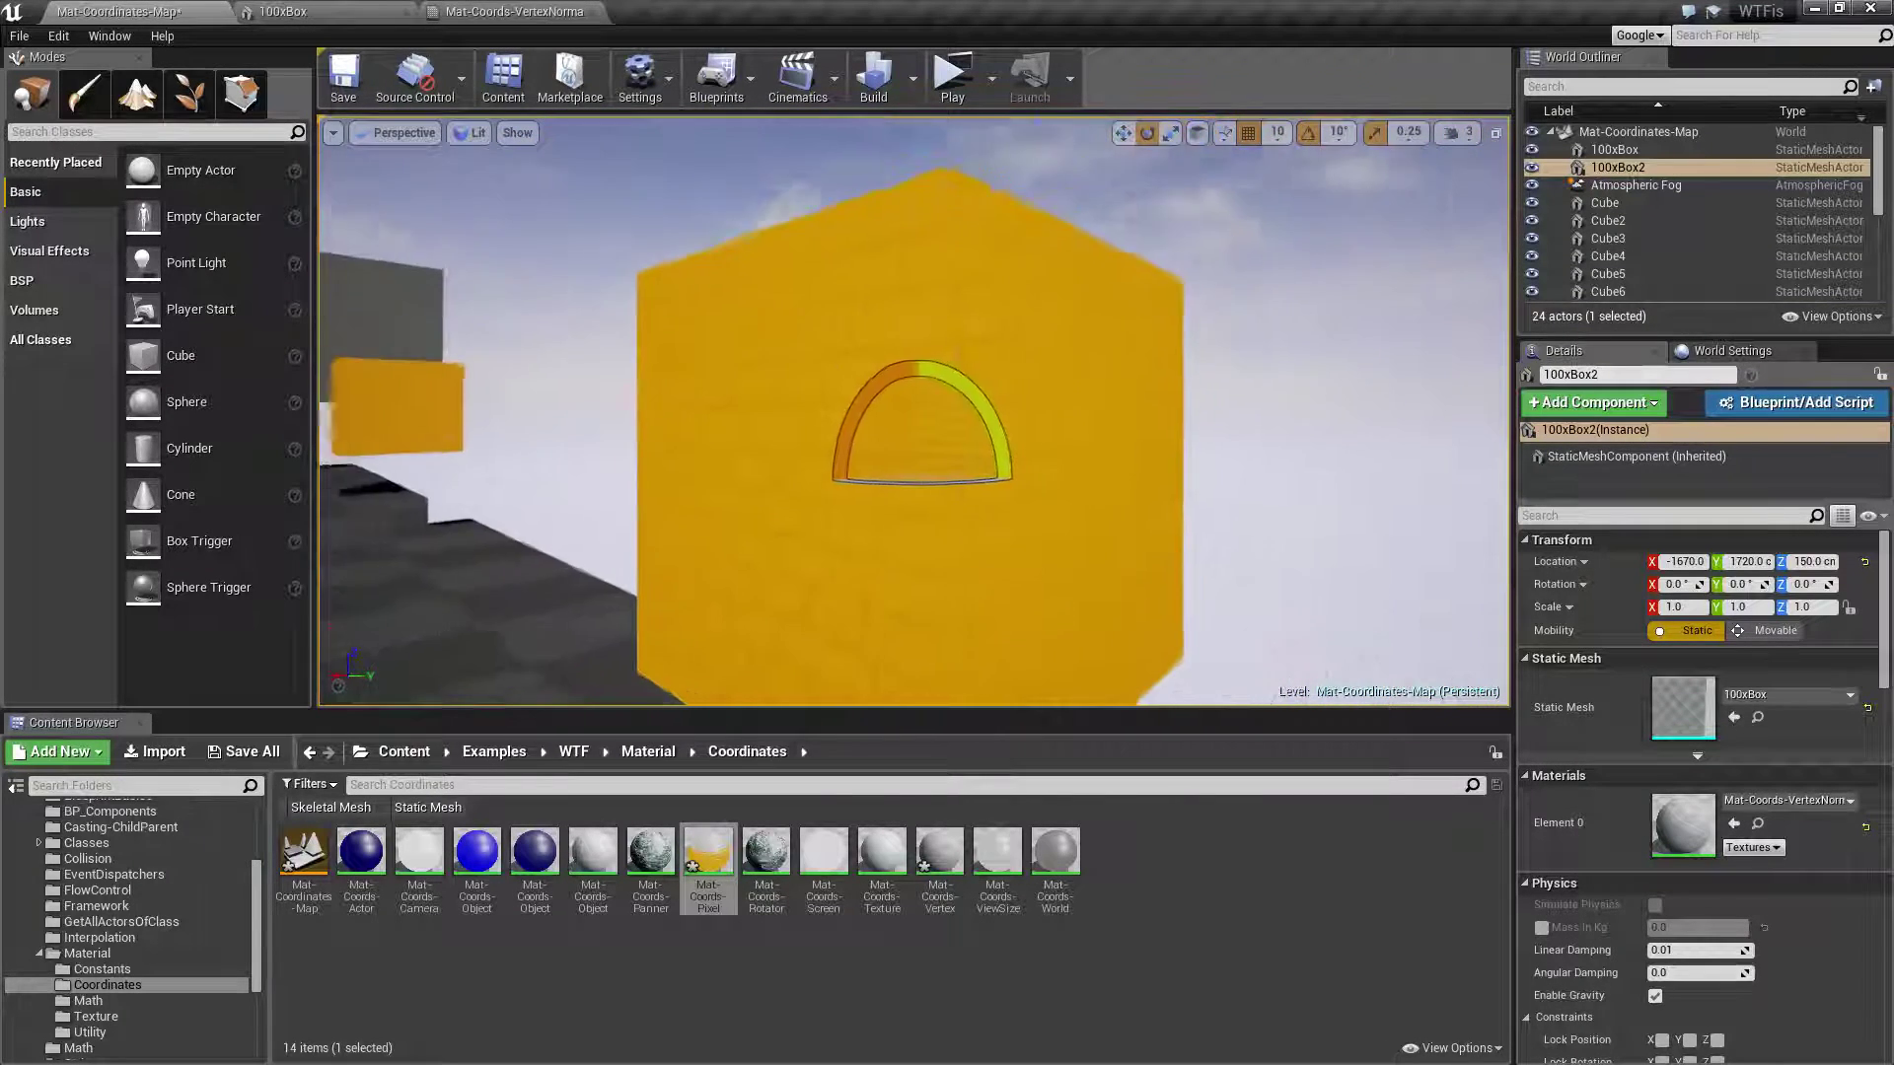
right_drag(1053, 500, 1054, 501)
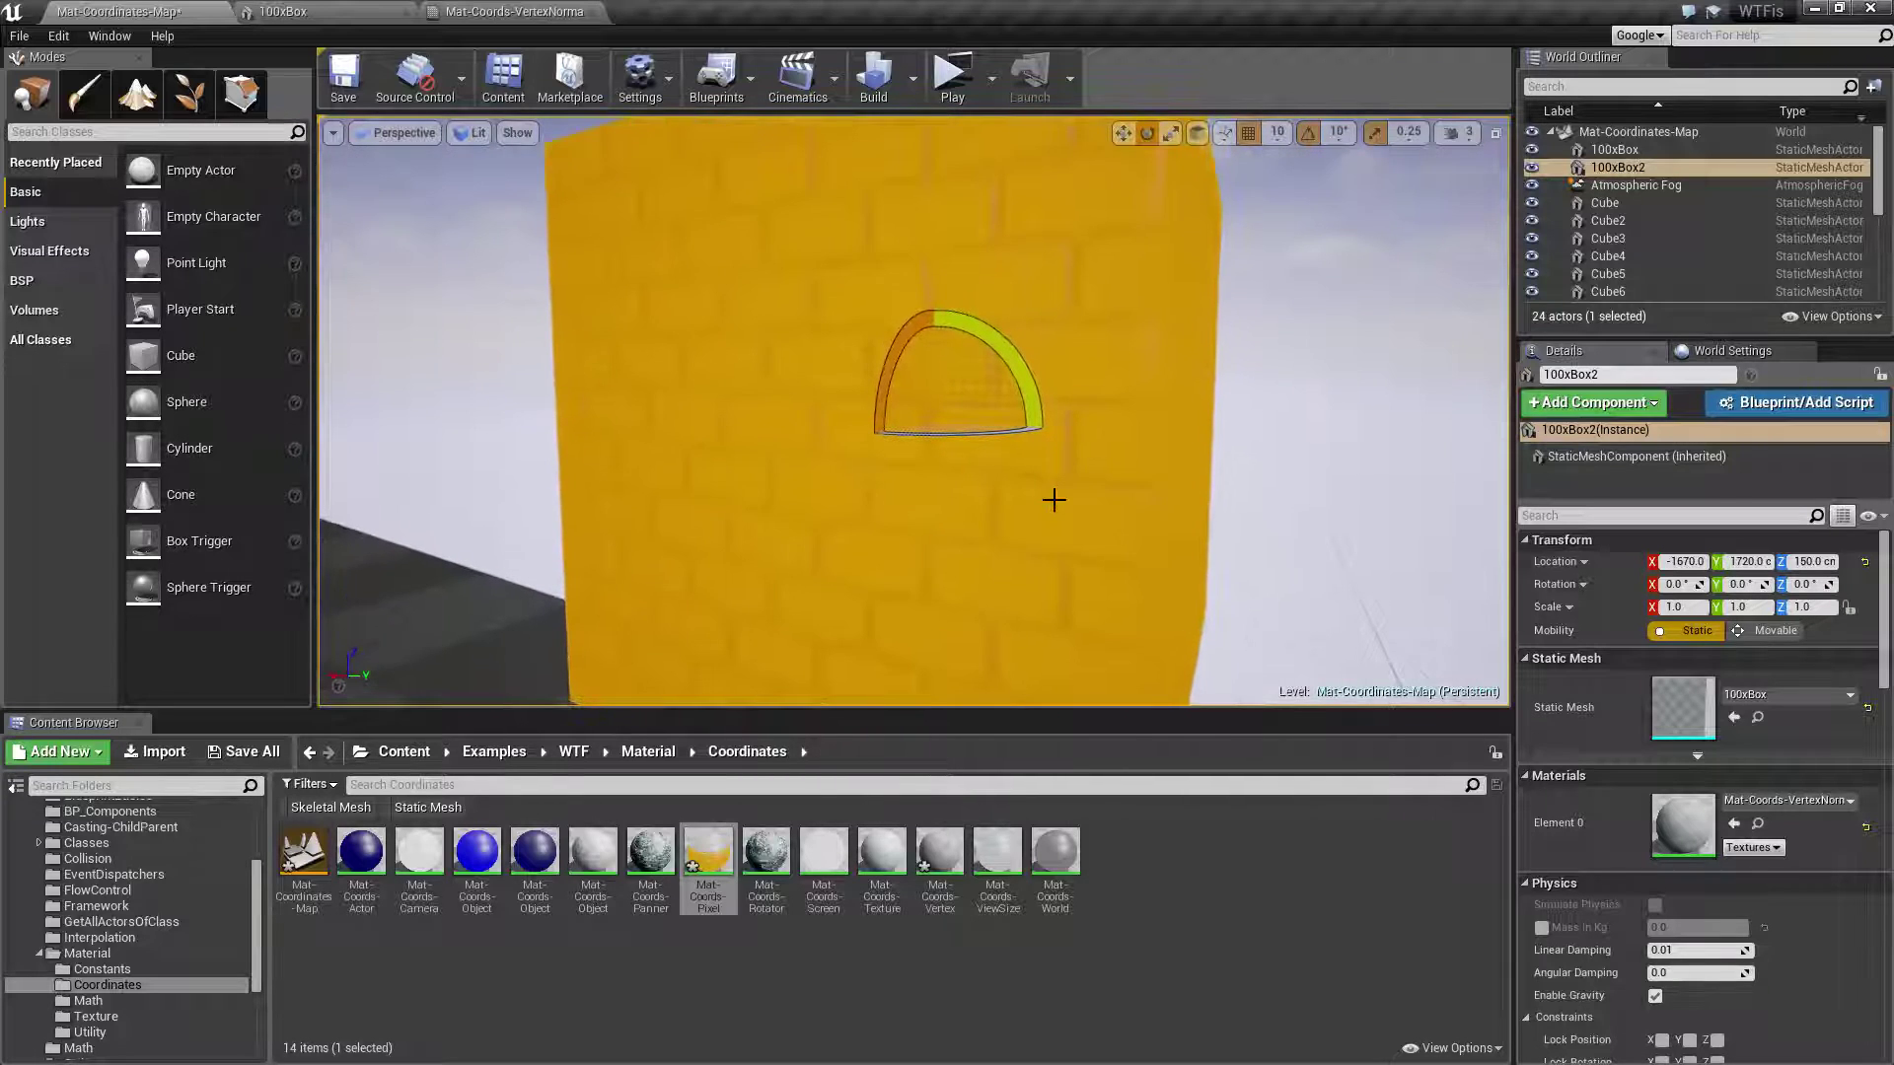